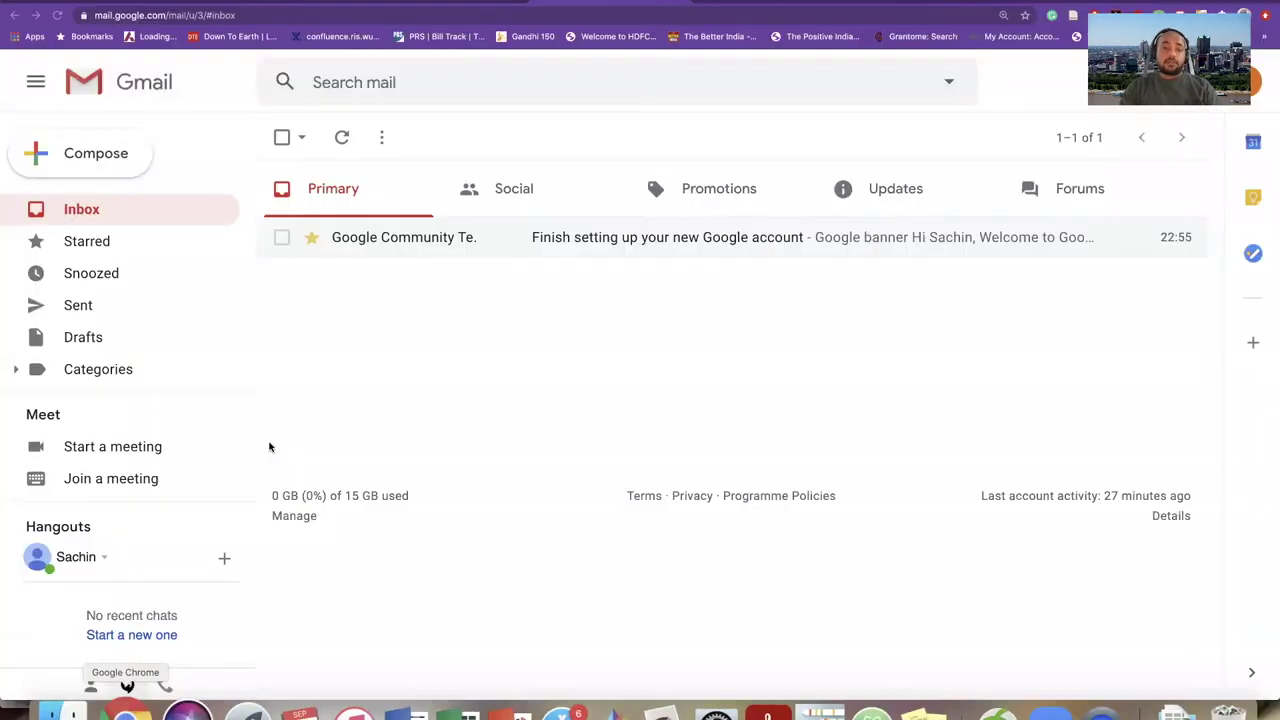
- Start a new Gmail message with the signature, briefly switching to PowerPoint and back to Chrome
left_click(84, 150)
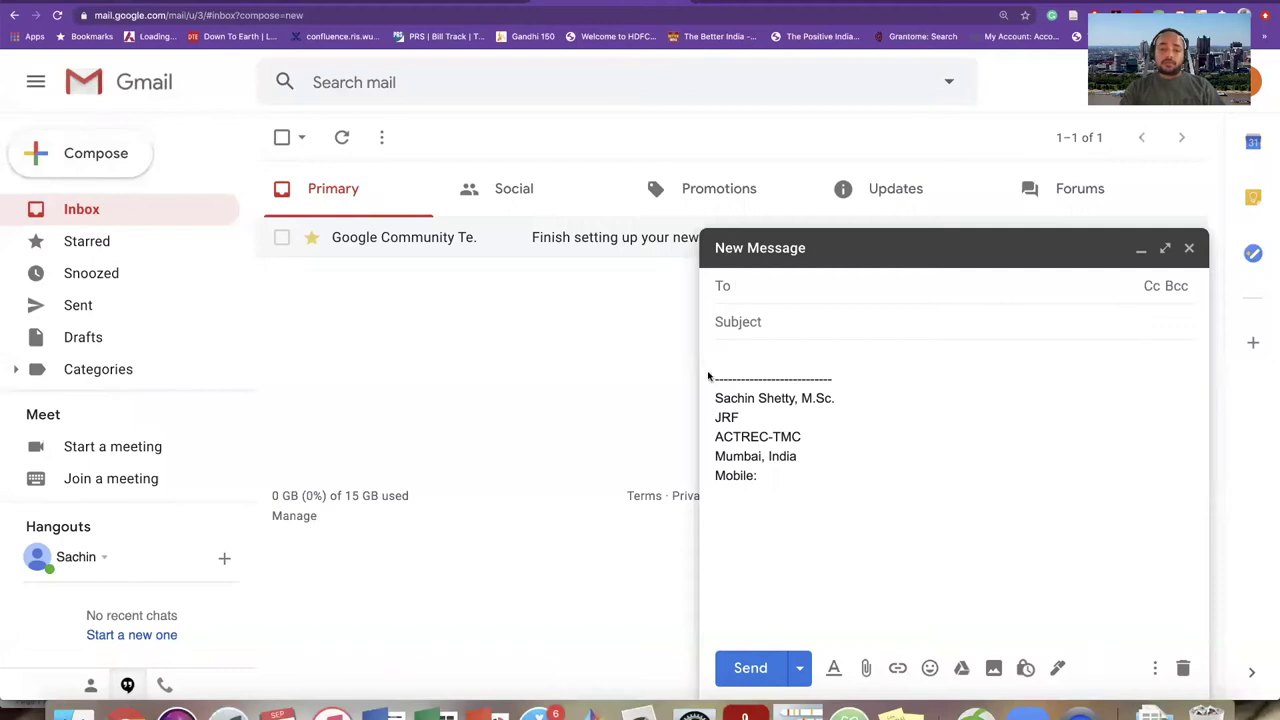
left_click(487, 712)
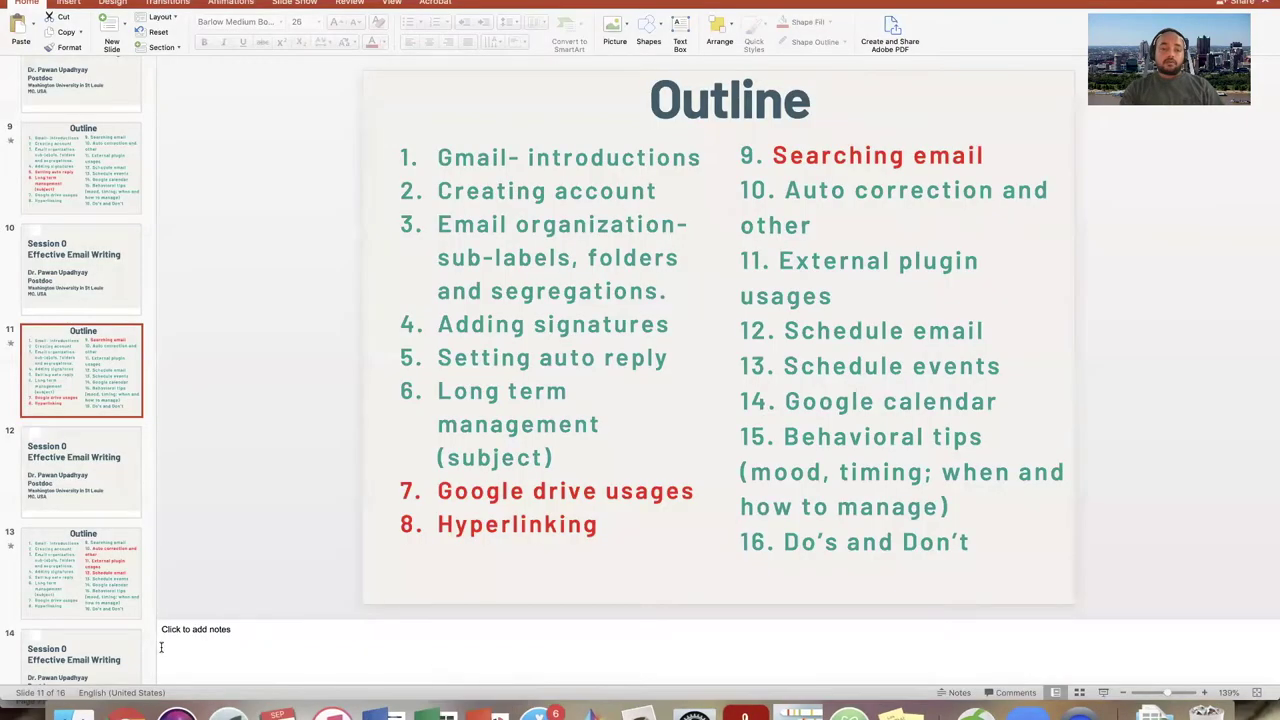
left_click(127, 712)
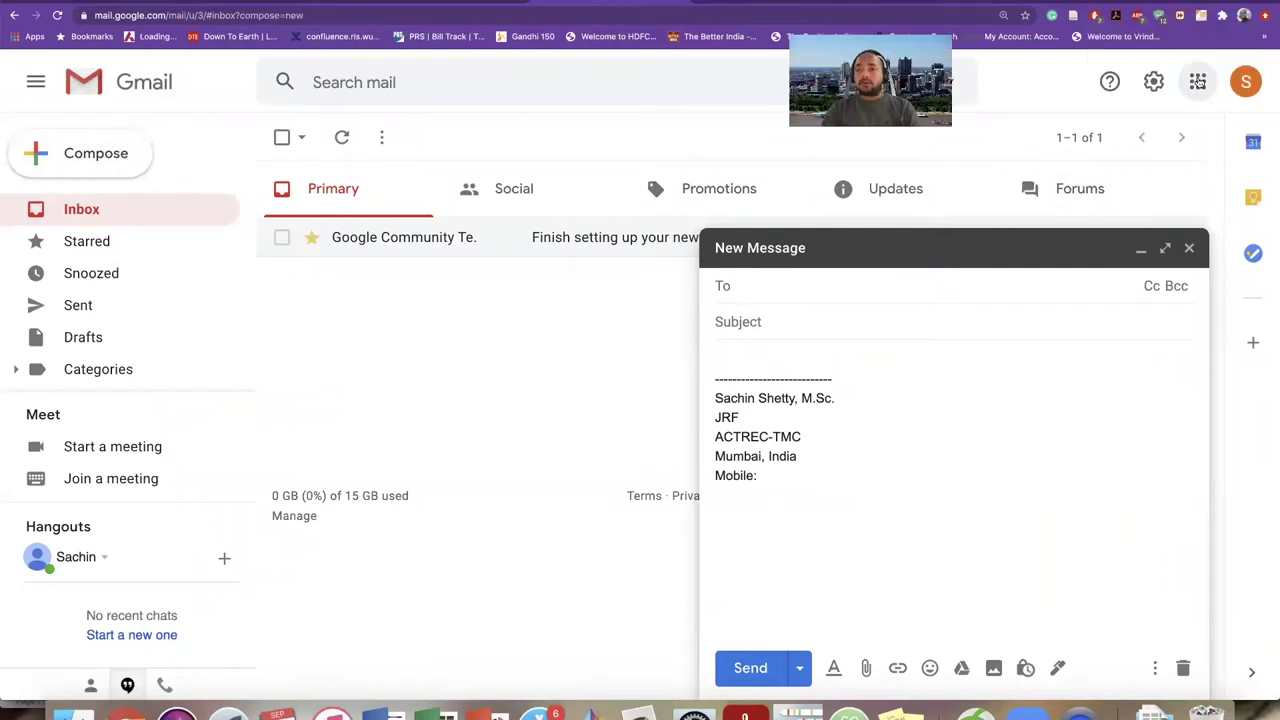
- Open Google Drive from the Google apps grid in Gmail
left_click(1199, 82)
left_click(1018, 449)
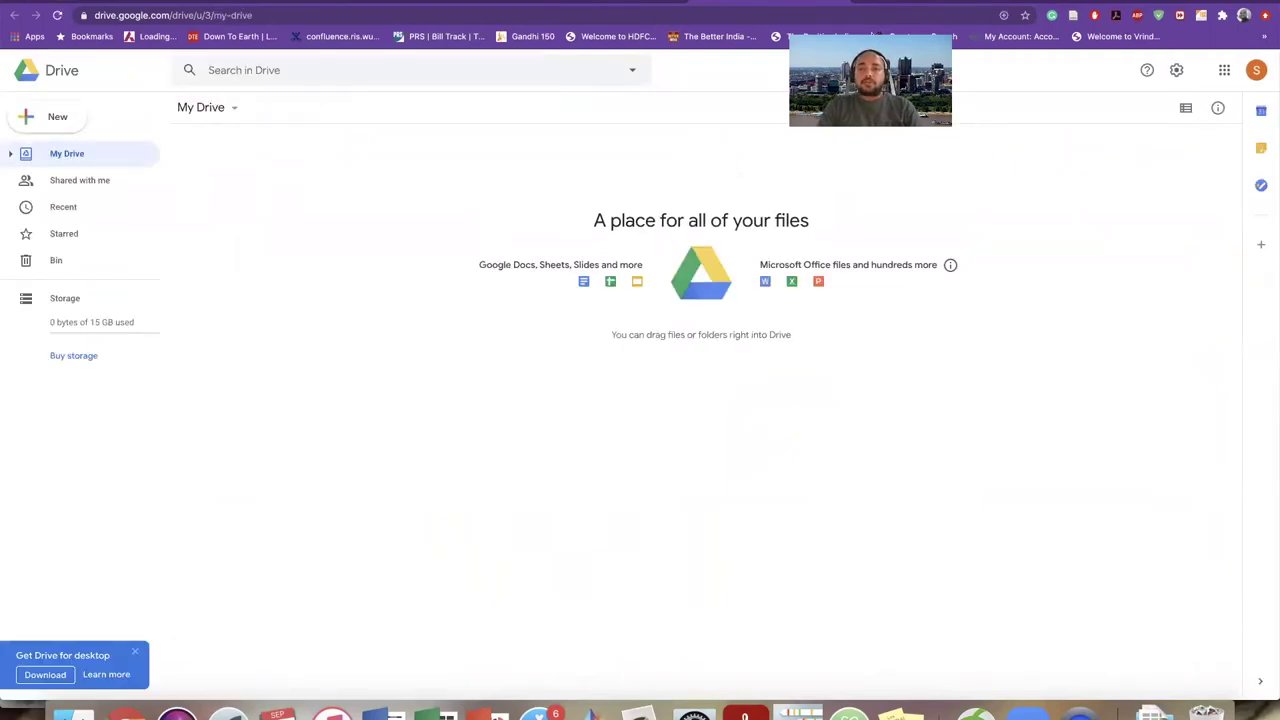
- Open the New menu in the empty My Drive
left_click(876, 31)
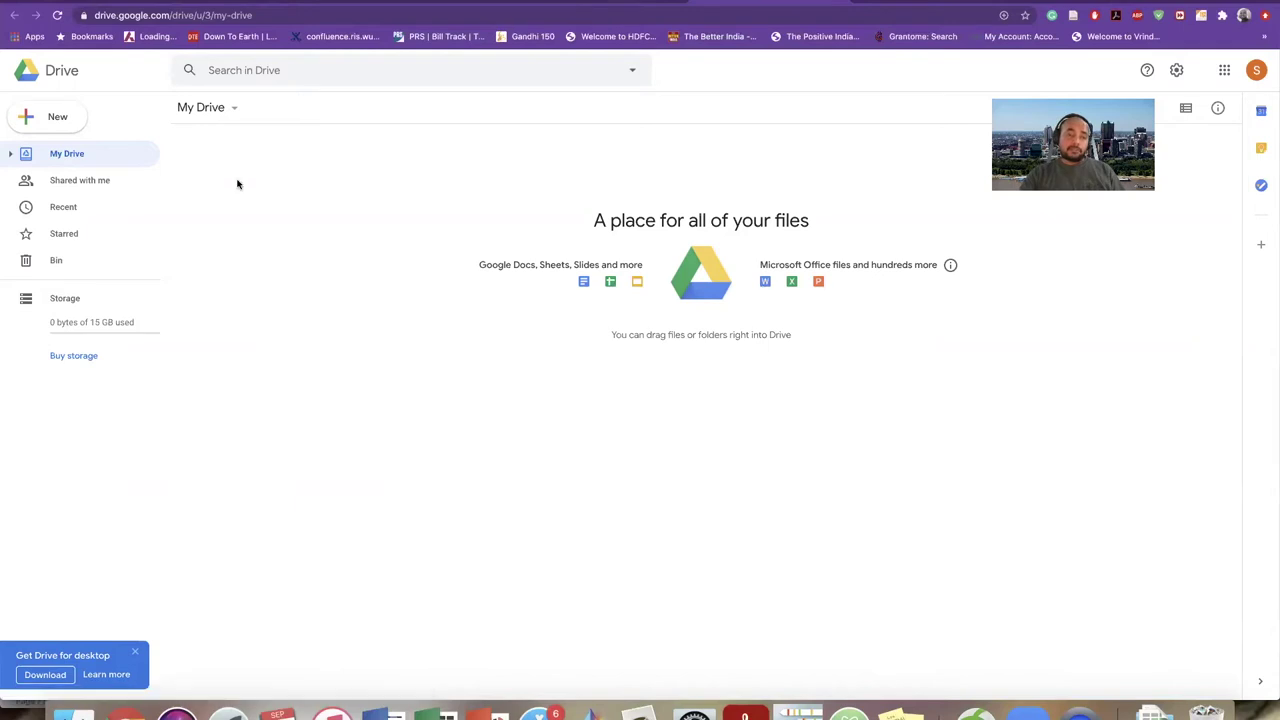
left_click(36, 117)
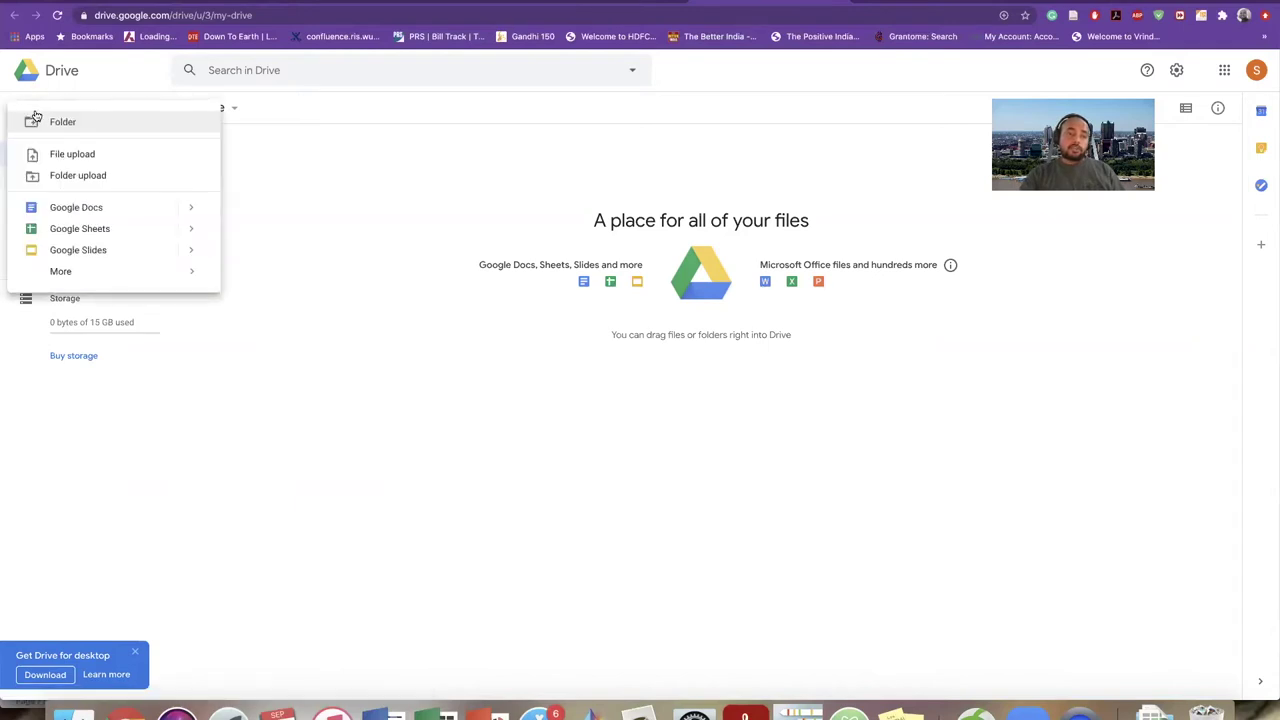
left_click(303, 183)
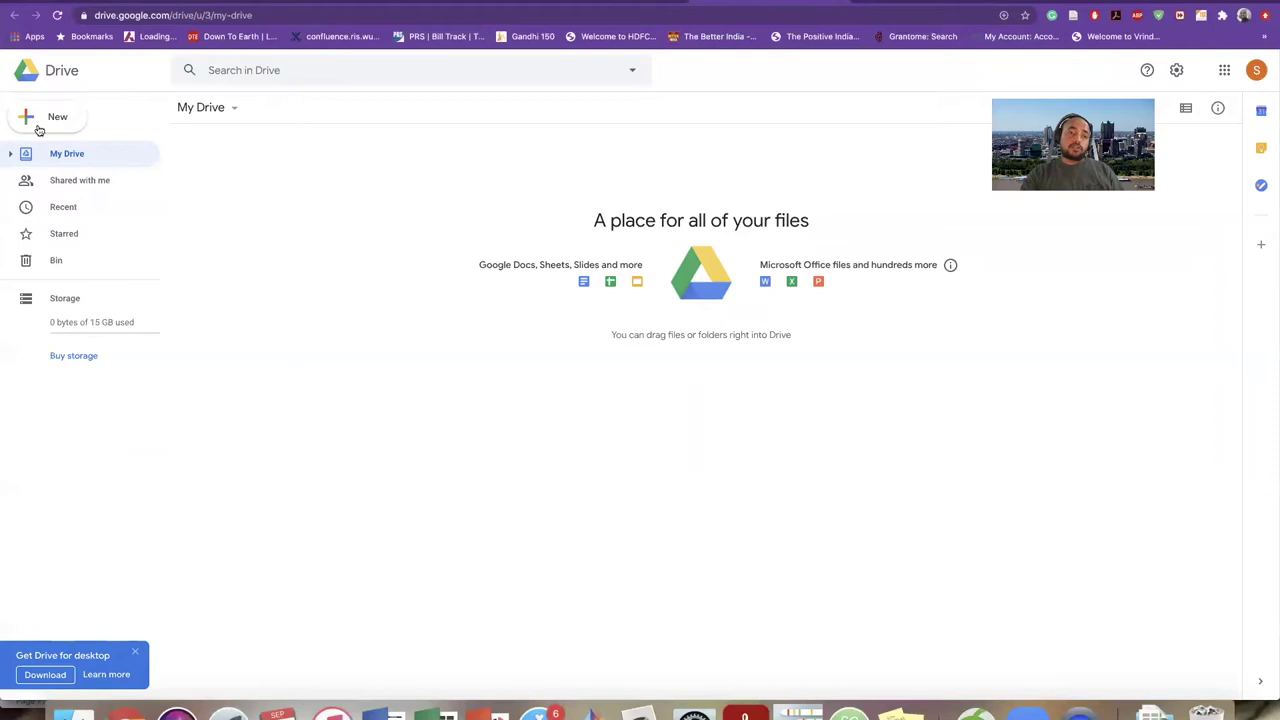
left_click(36, 120)
left_click(33, 122)
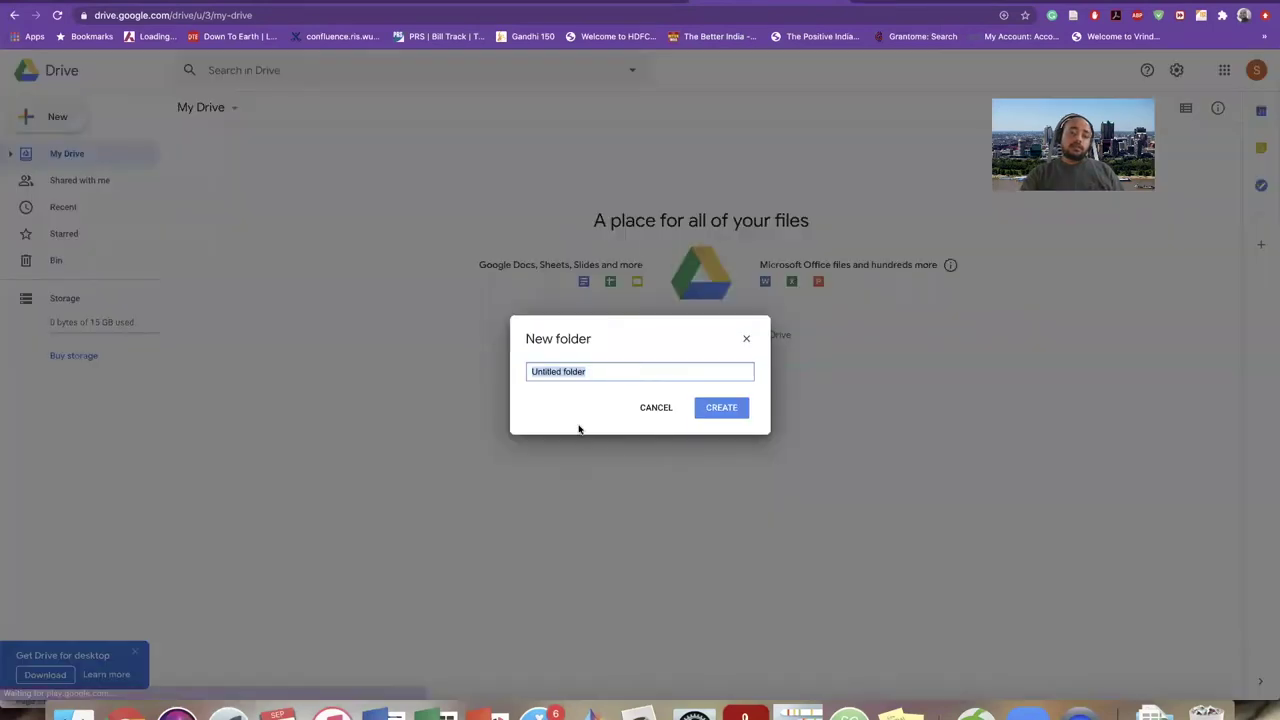
left_click(654, 406)
left_click(51, 110)
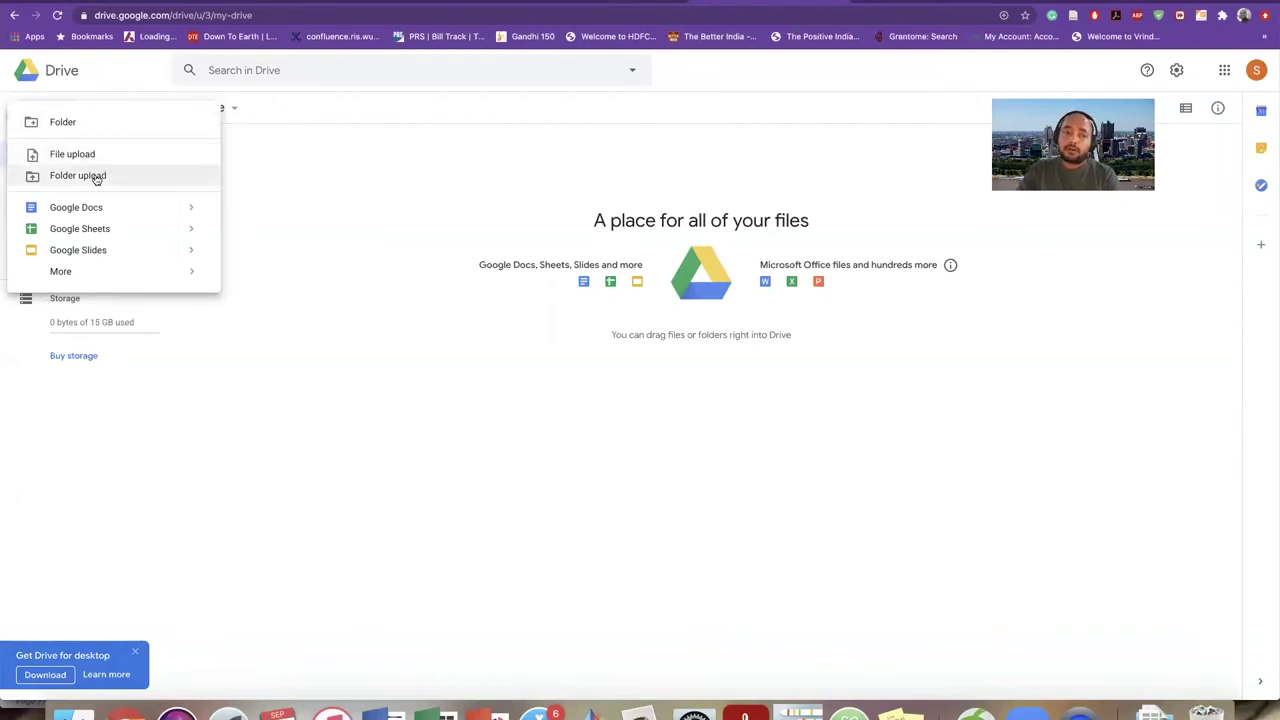
left_click(191, 212)
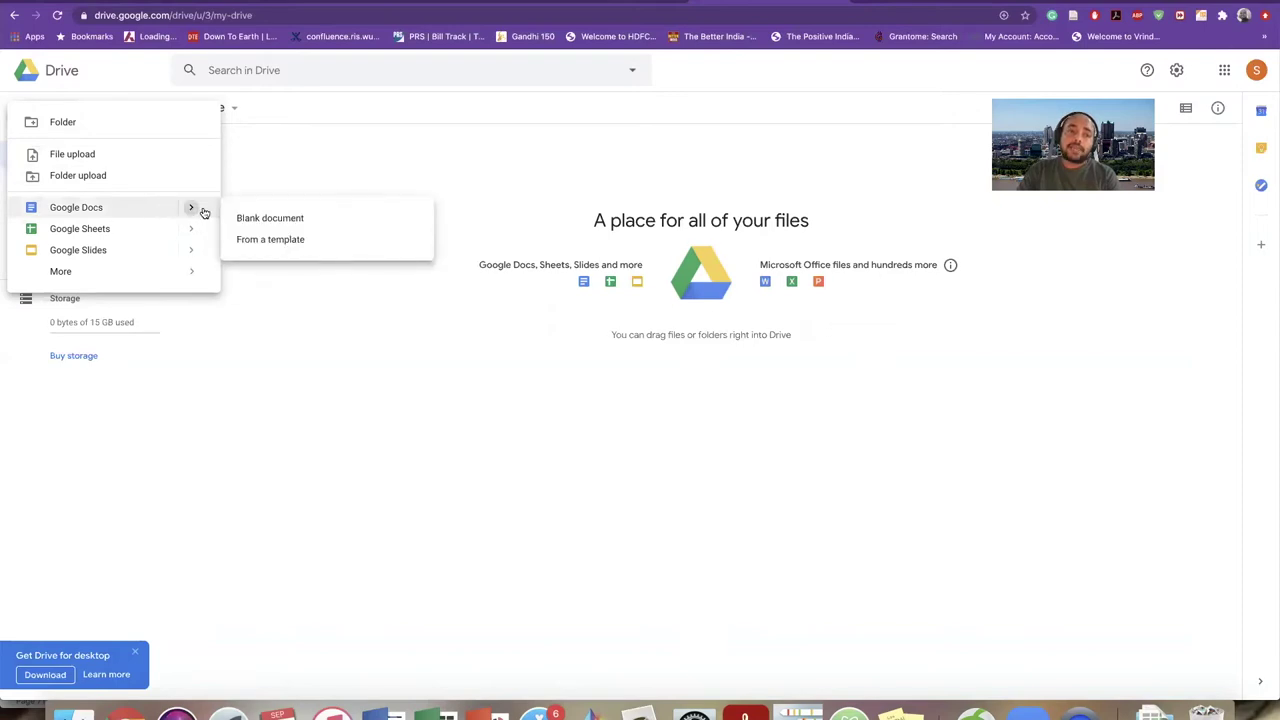
mouse_move(167, 271)
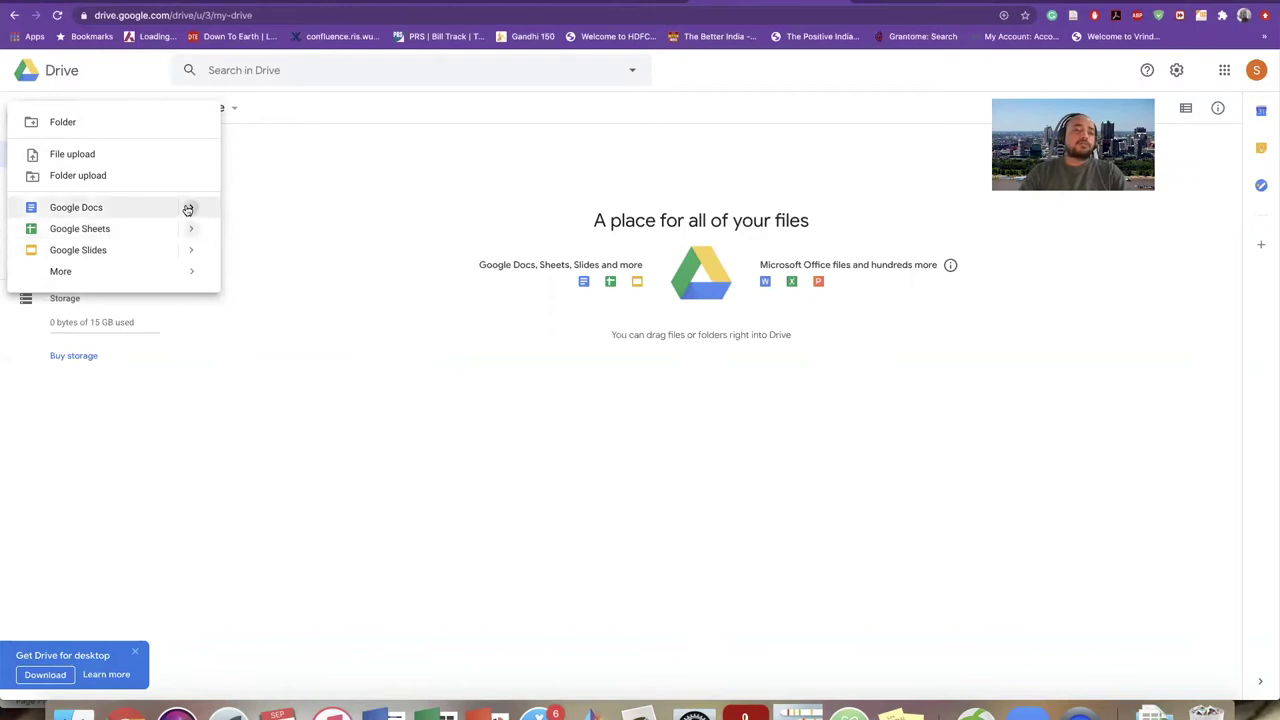
- Upload IRallyFor_Template.pdf from the Downloads folder into My Drive
left_click(76, 155)
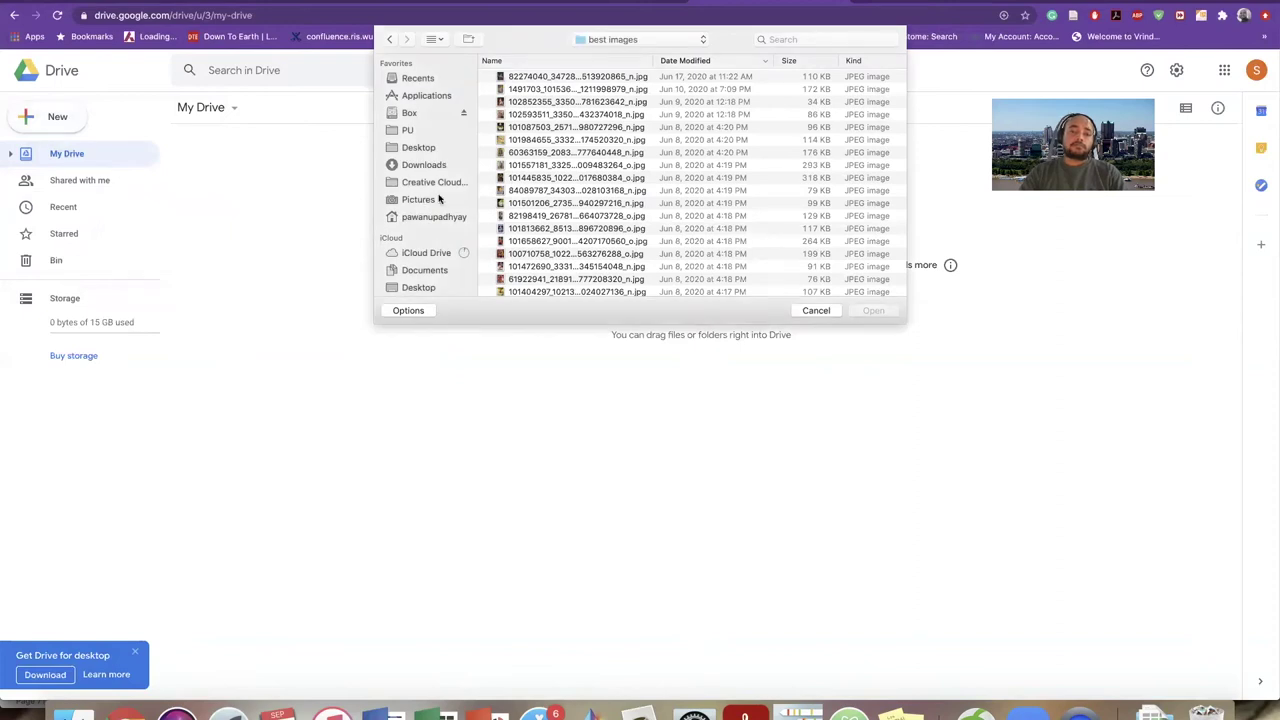
left_click(420, 148)
left_click(424, 165)
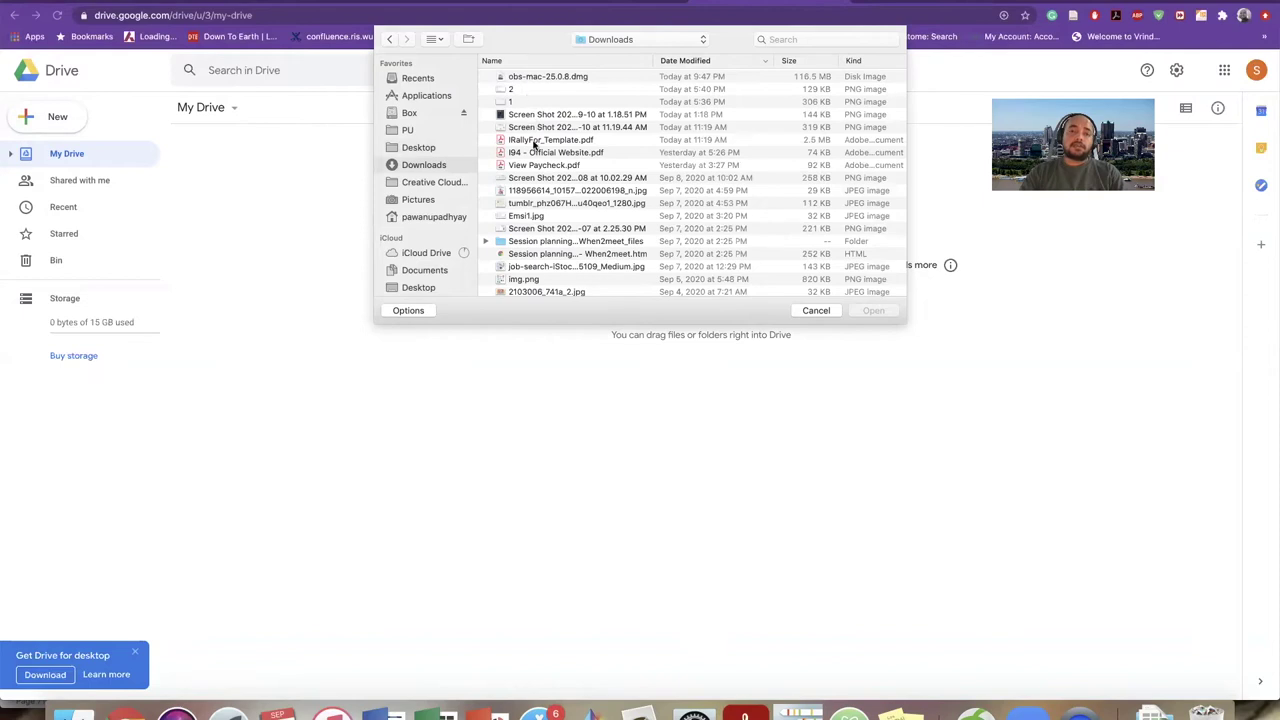
left_click(535, 142)
left_click(870, 312)
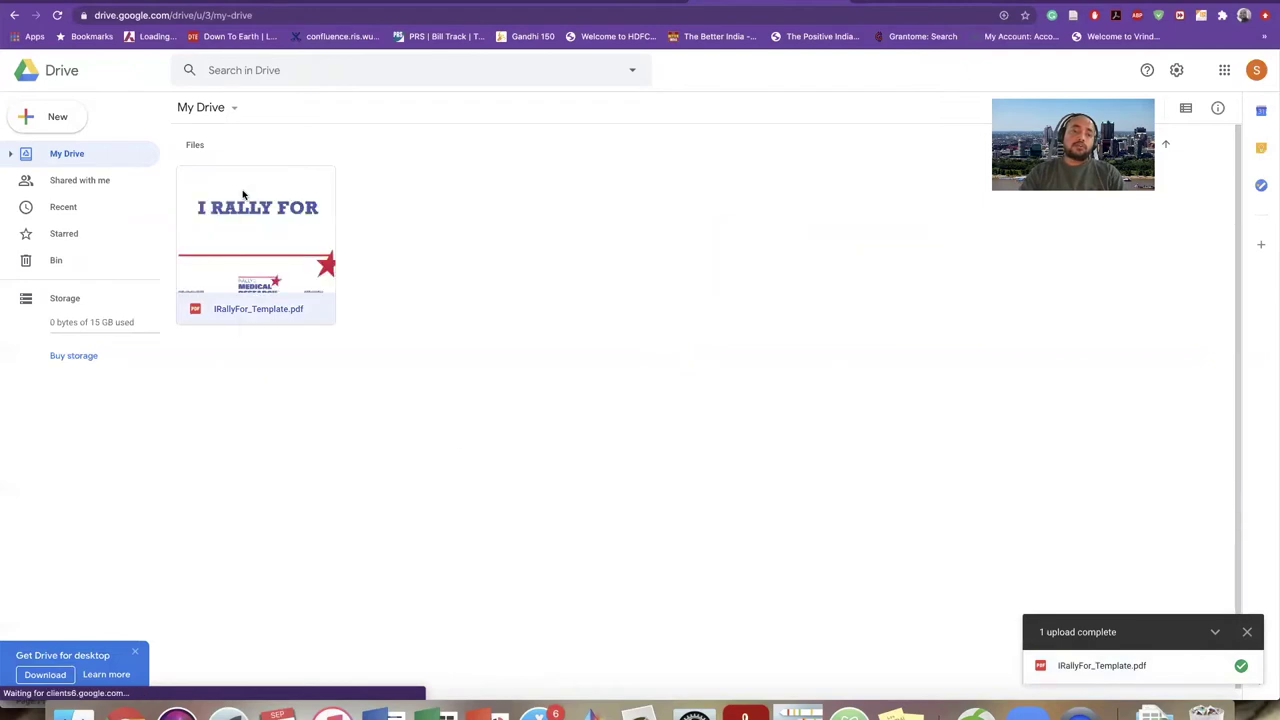
- Move the uploaded PDF into a newly created folder named Flyers
right_click(242, 194)
mouse_move(386, 244)
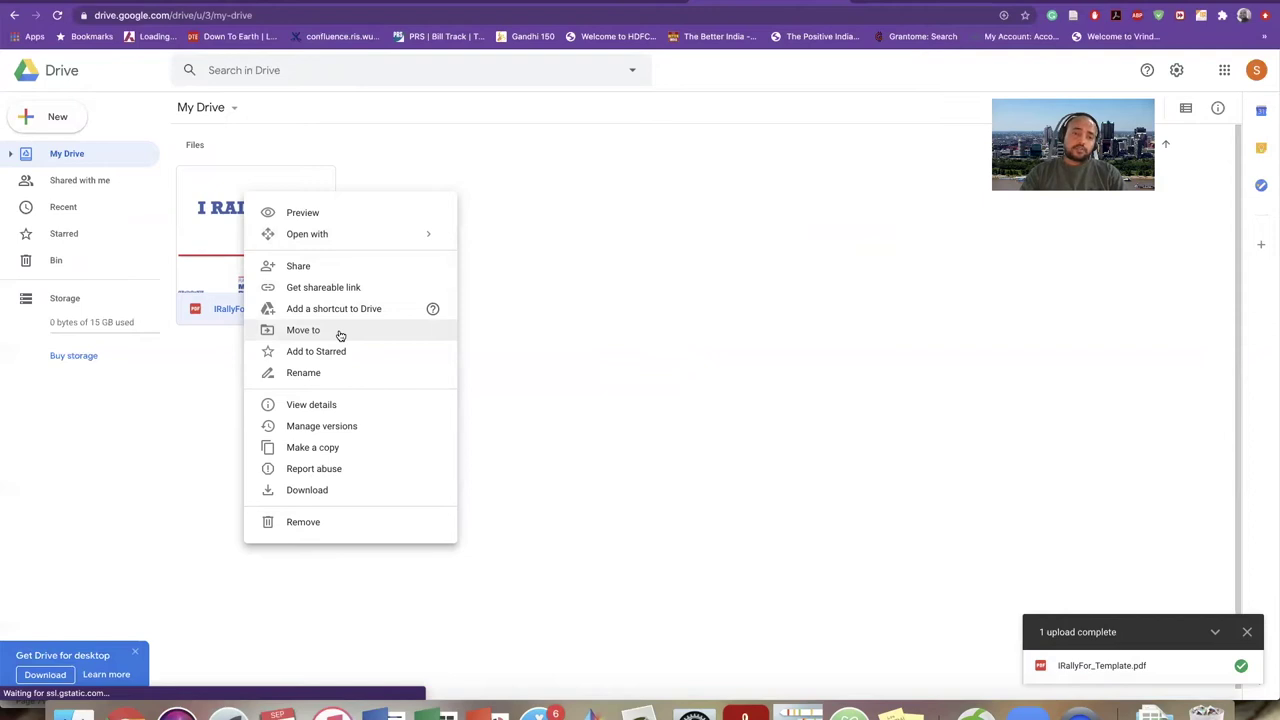
left_click(340, 332)
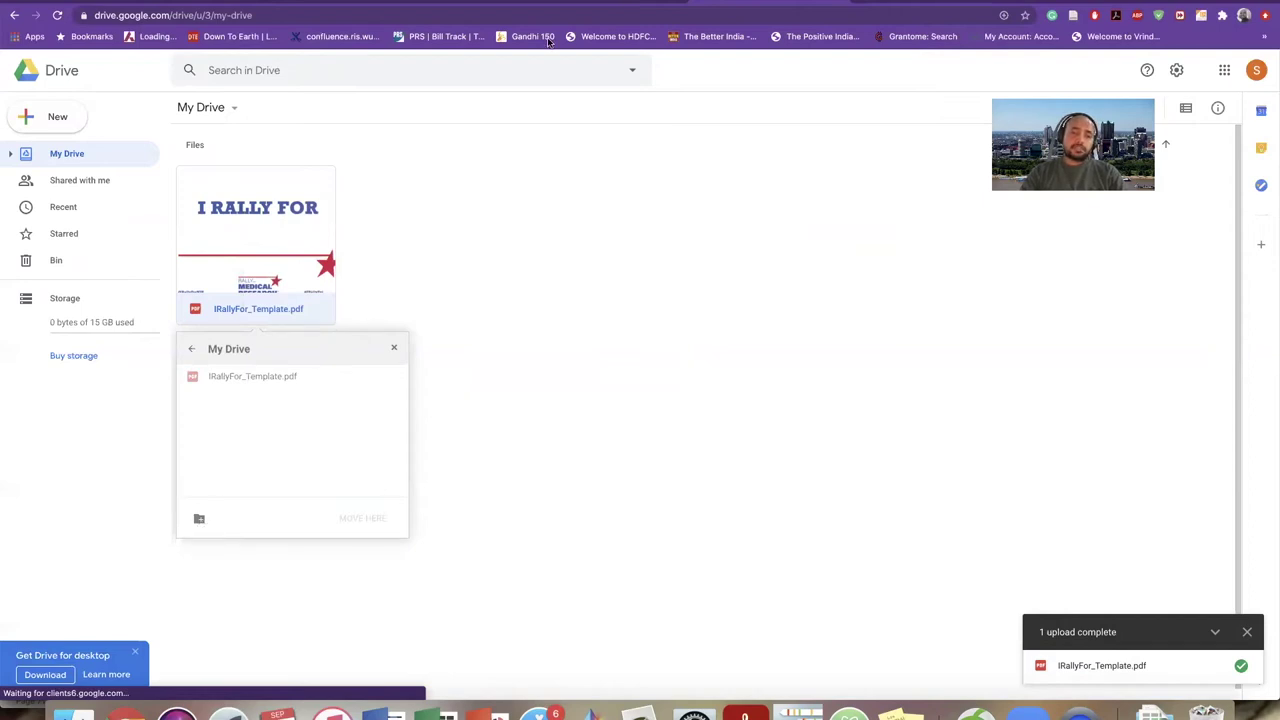
left_click(199, 518)
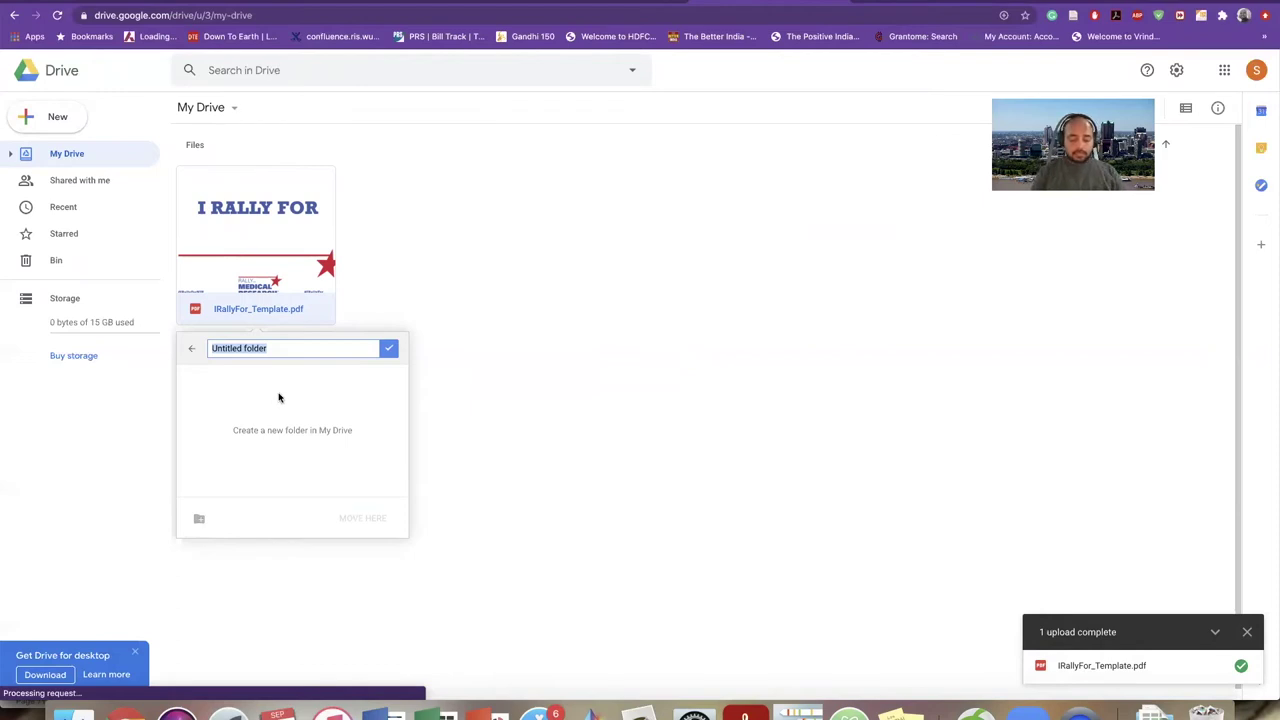
type("Fly")
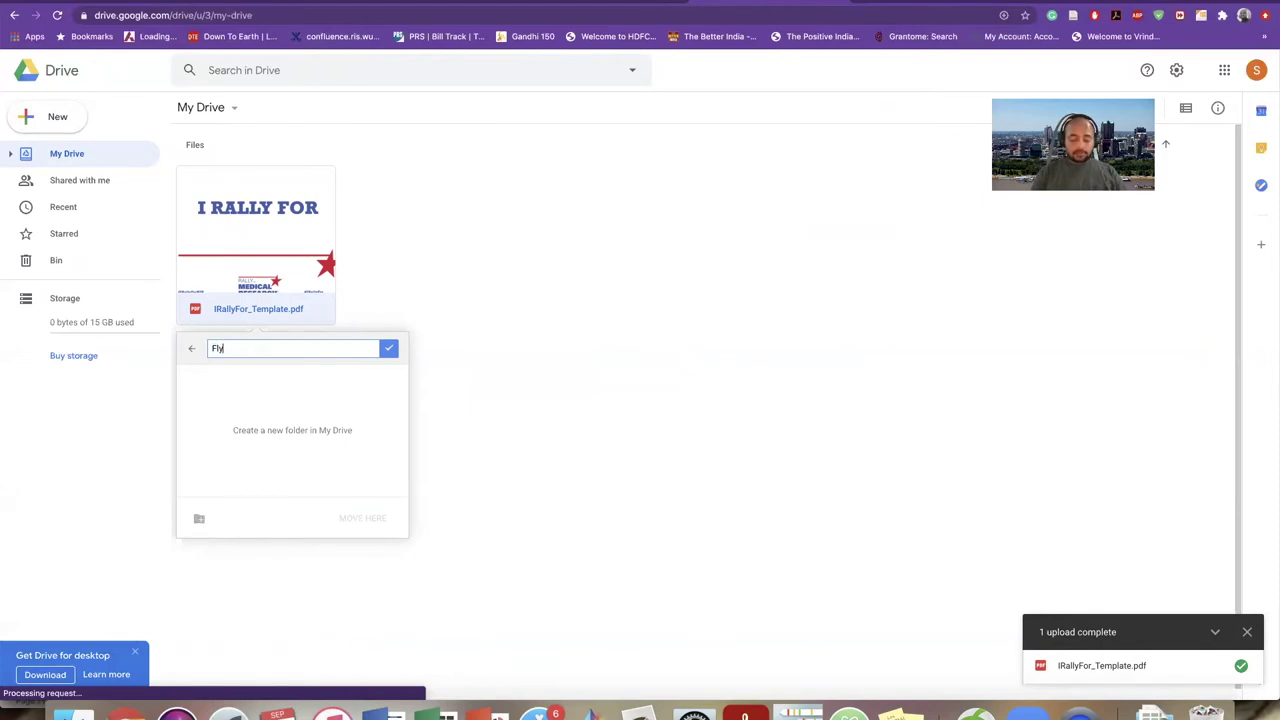
type("ers")
key("Return")
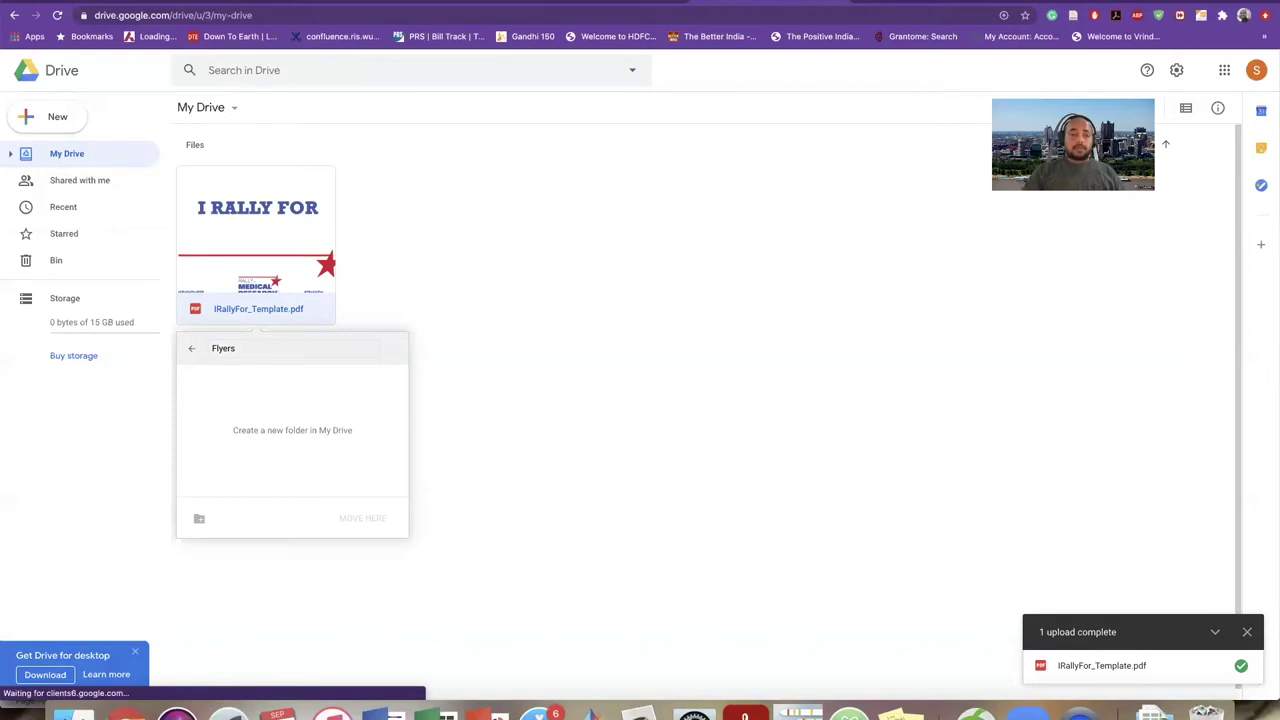
left_click(355, 527)
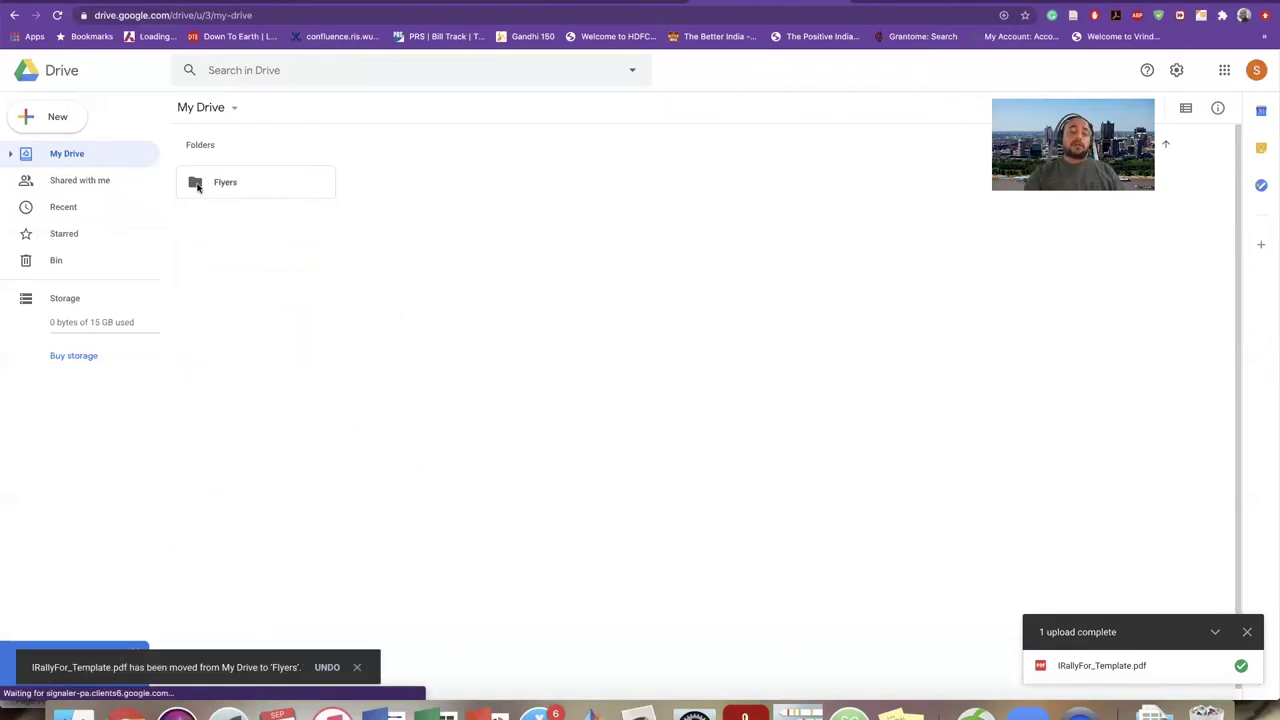
- Dismiss the move notification and desktop app promotion, then open the Flyers folder
left_click(357, 667)
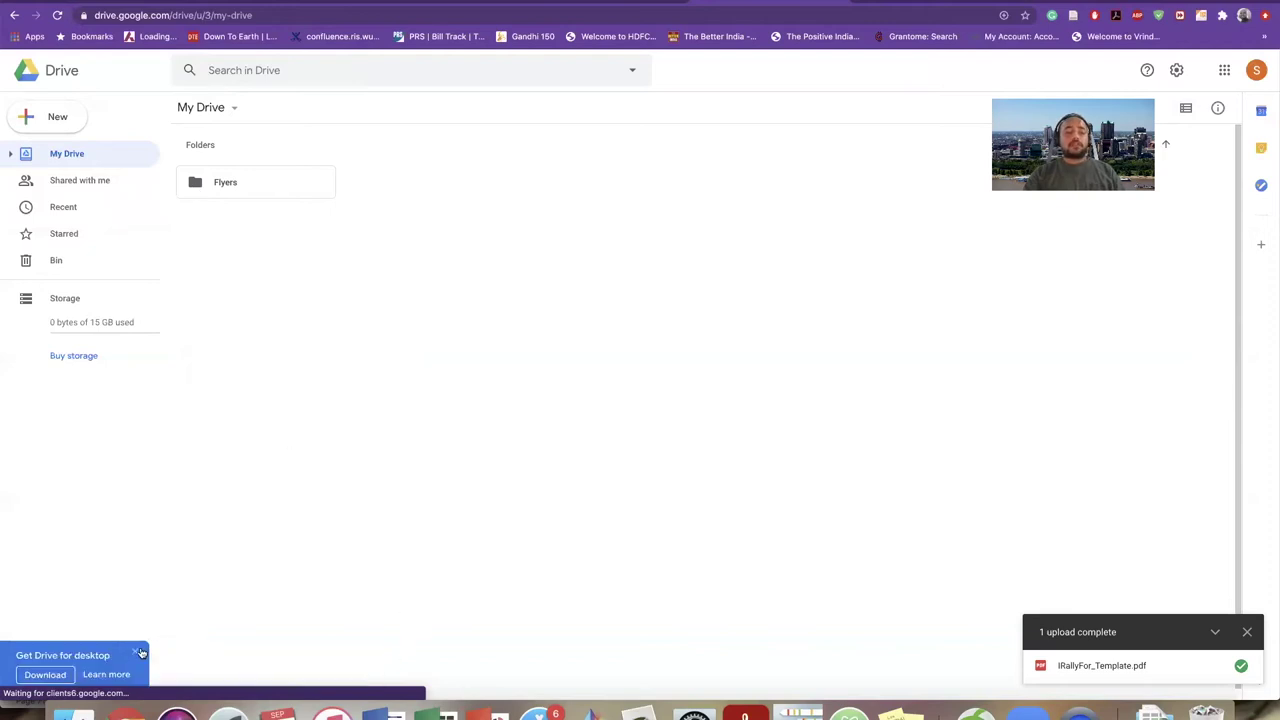
left_click(137, 655)
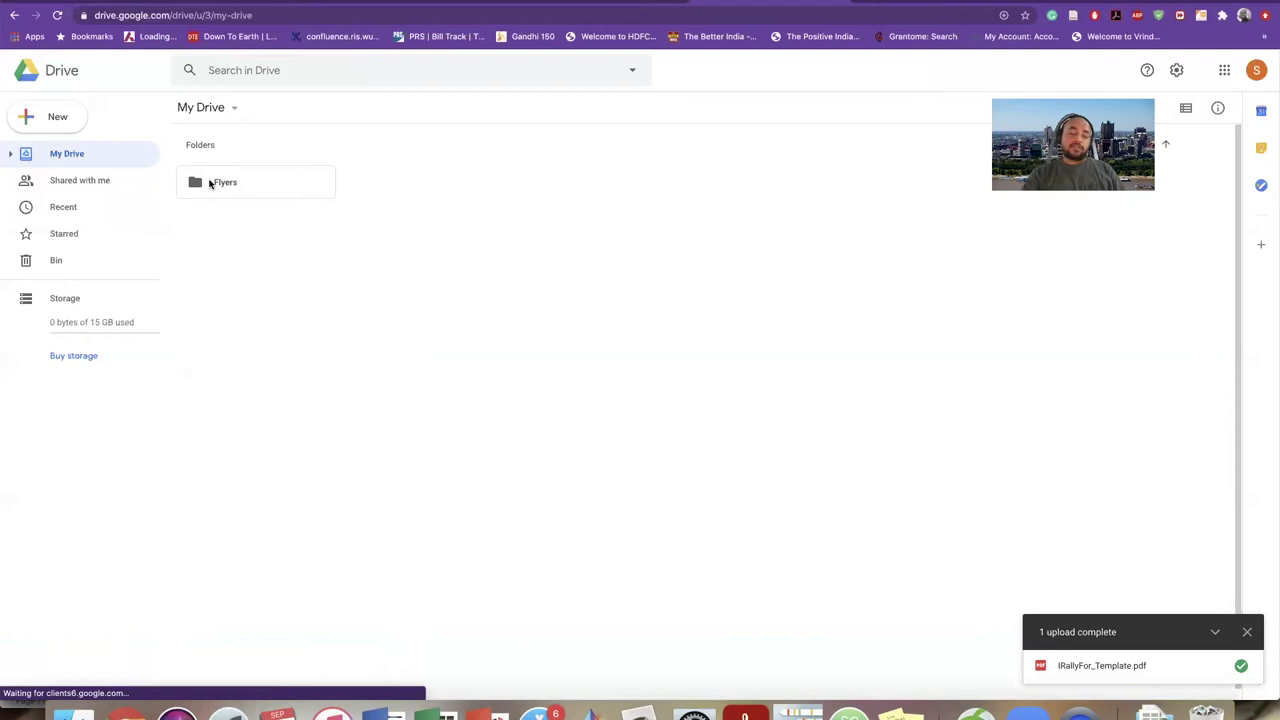
double_click(210, 183)
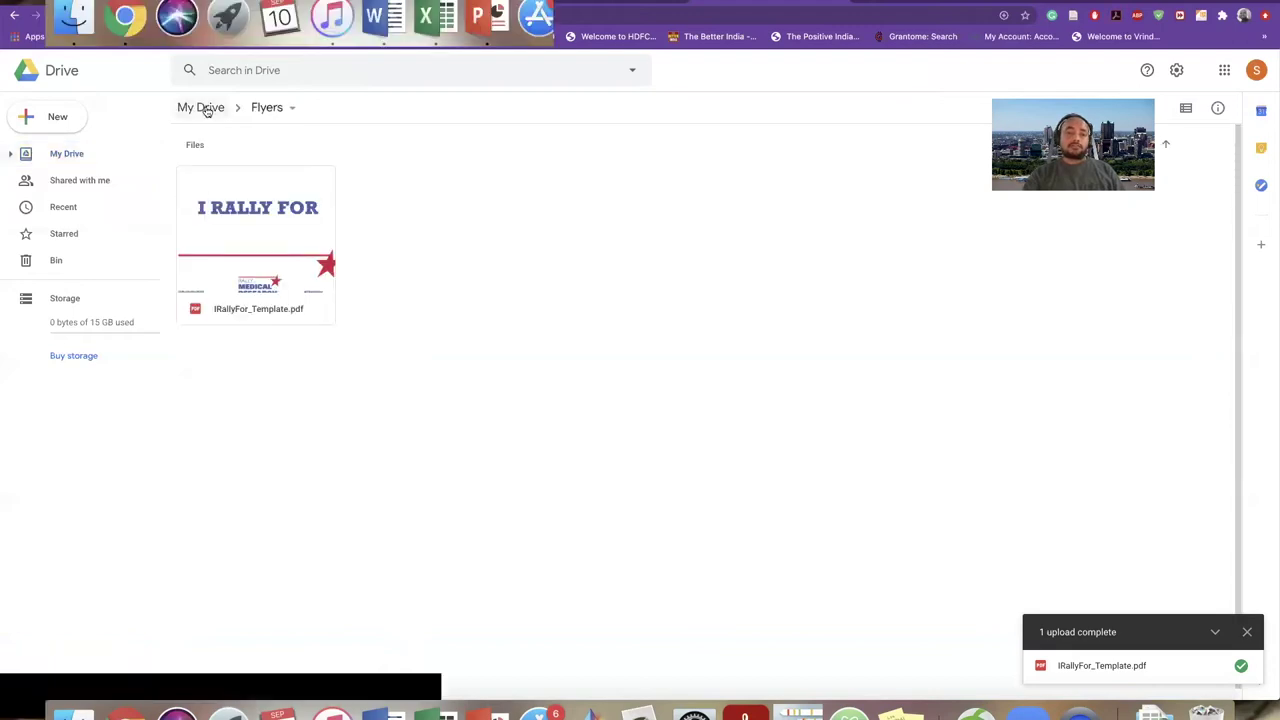
- Return to My Drive, start a file upload, then cancel the file picker
left_click(206, 109)
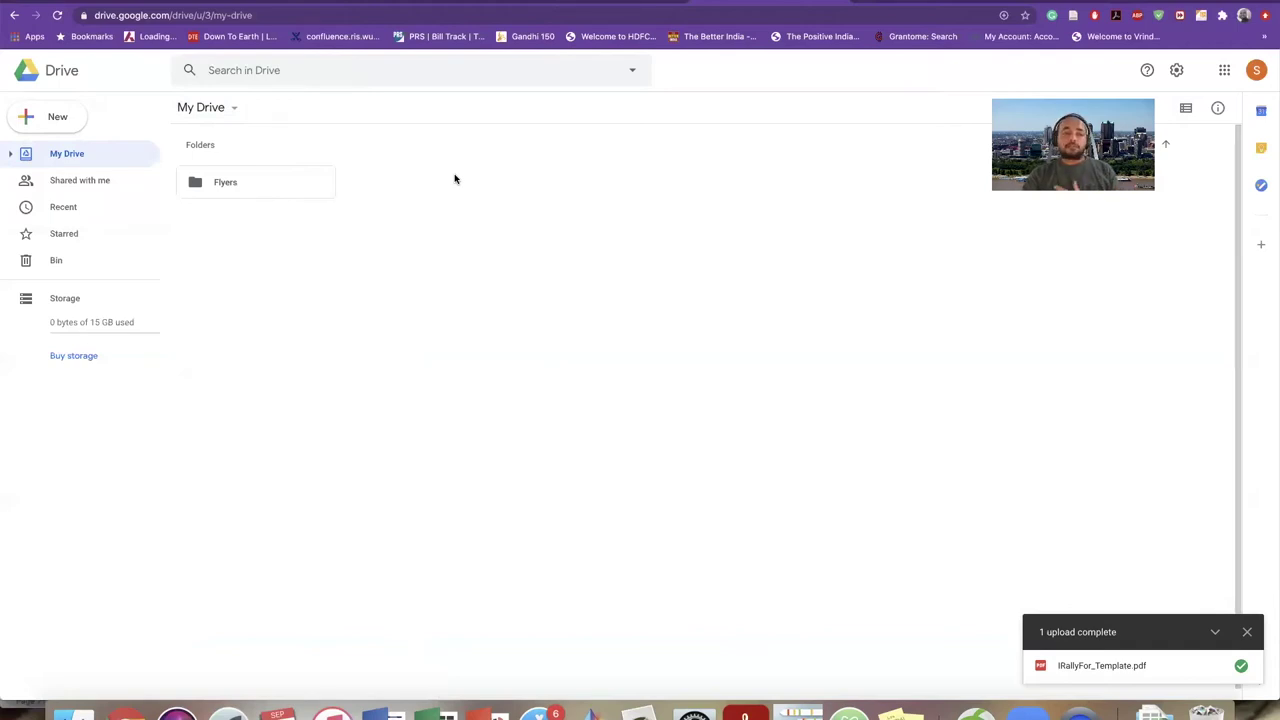
left_click(53, 120)
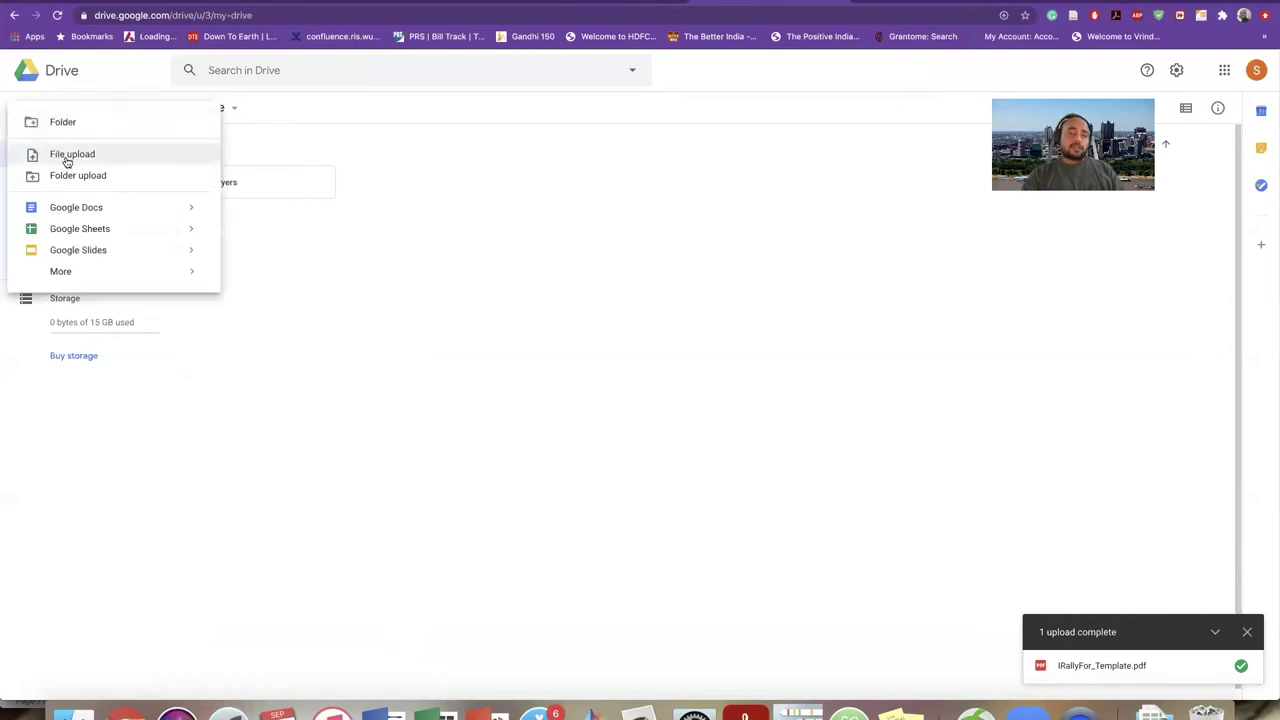
left_click(70, 155)
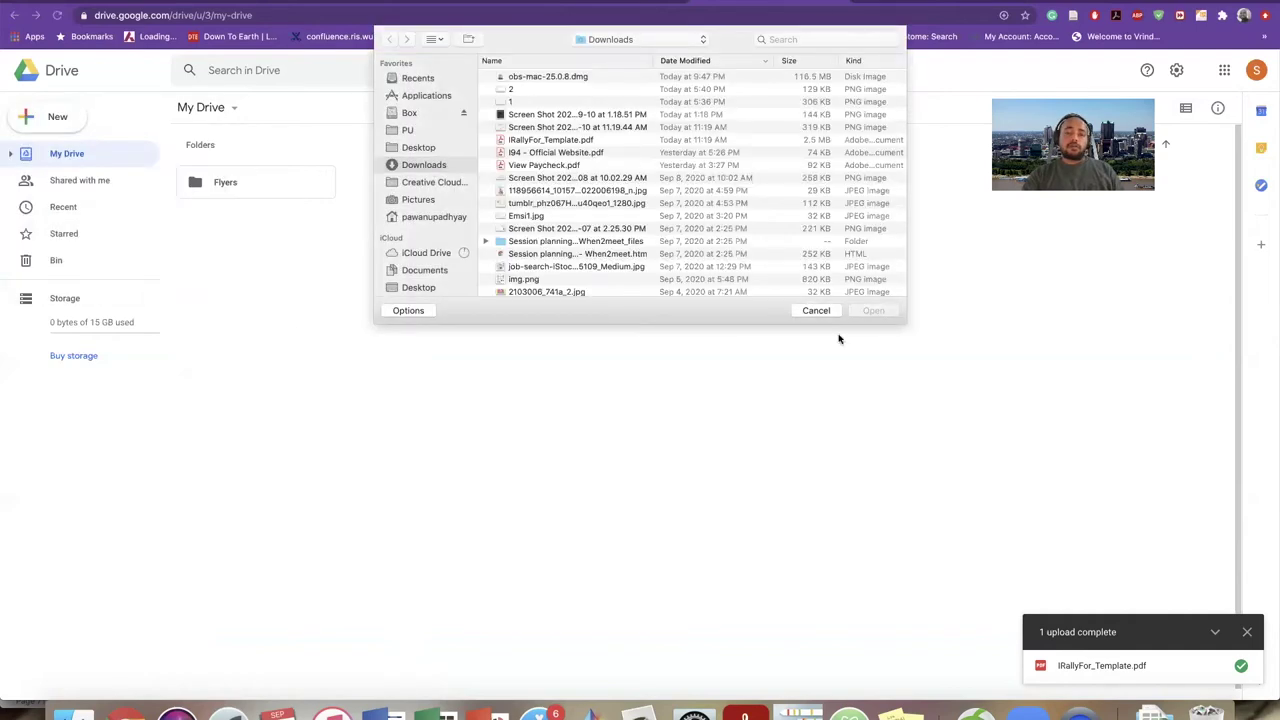
left_click(800, 311)
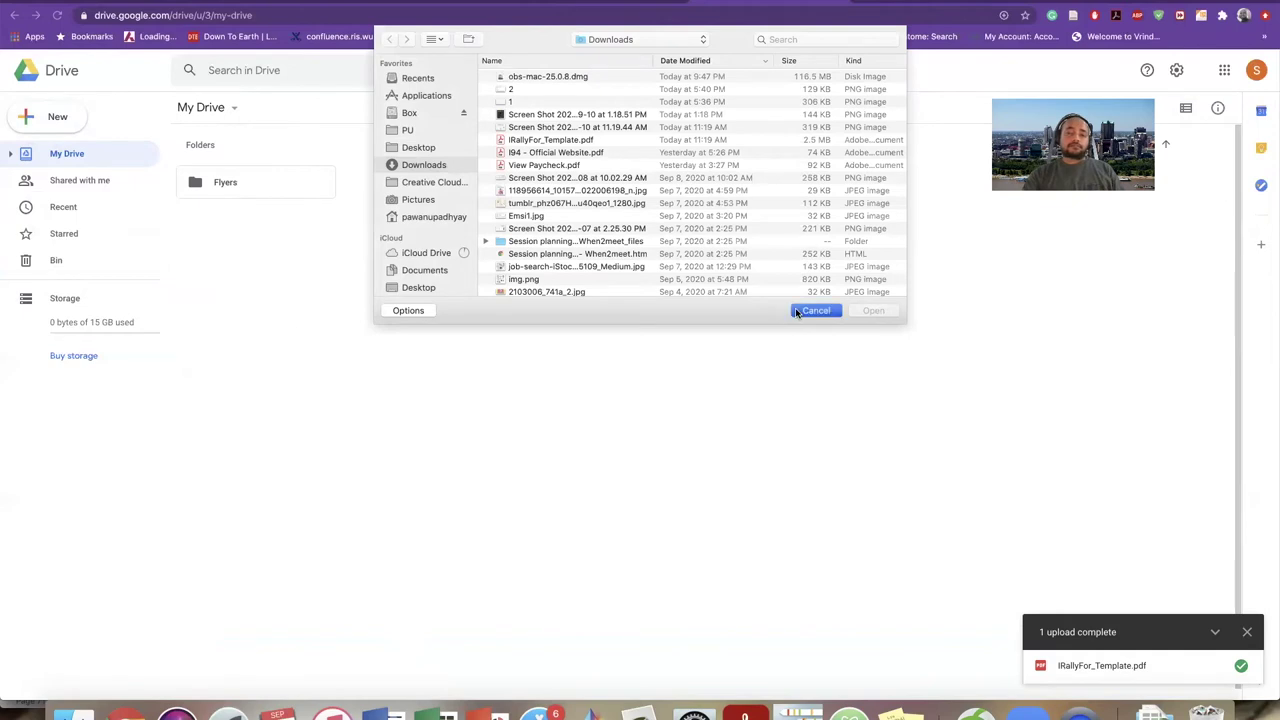
- Begin a folder upload and inspect the session-planning folder in Downloads
left_click(43, 124)
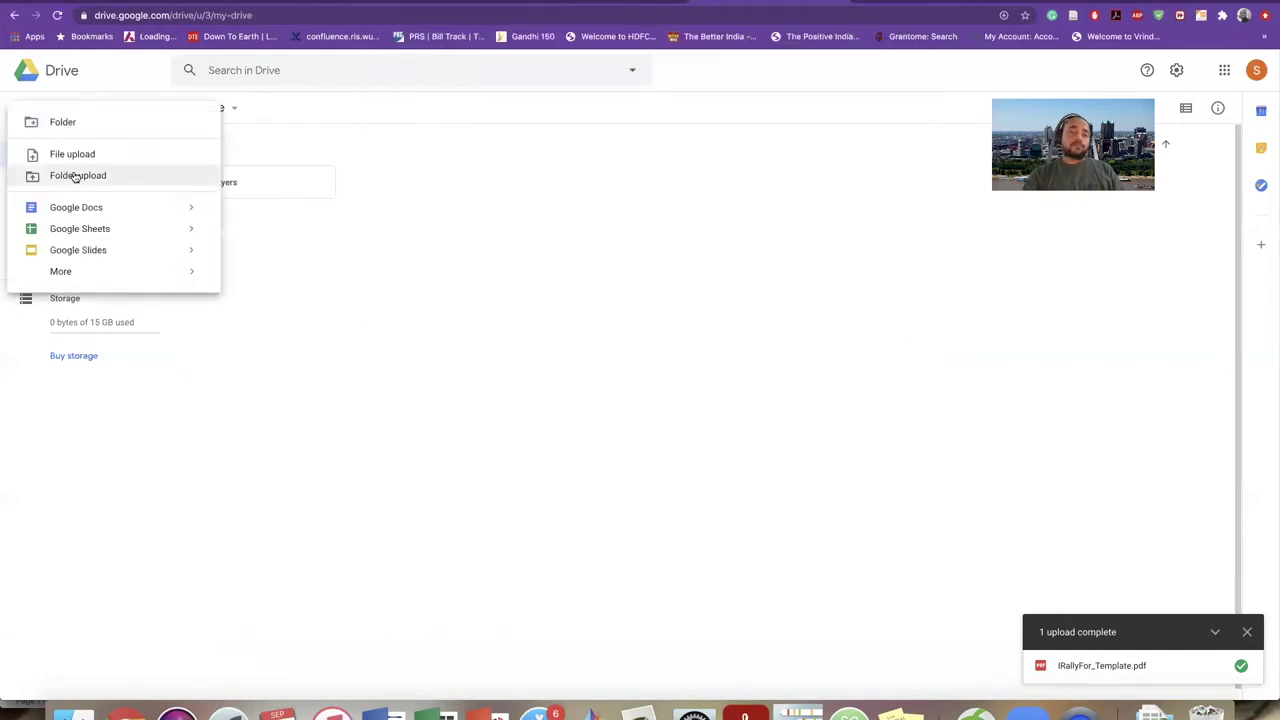
left_click(78, 176)
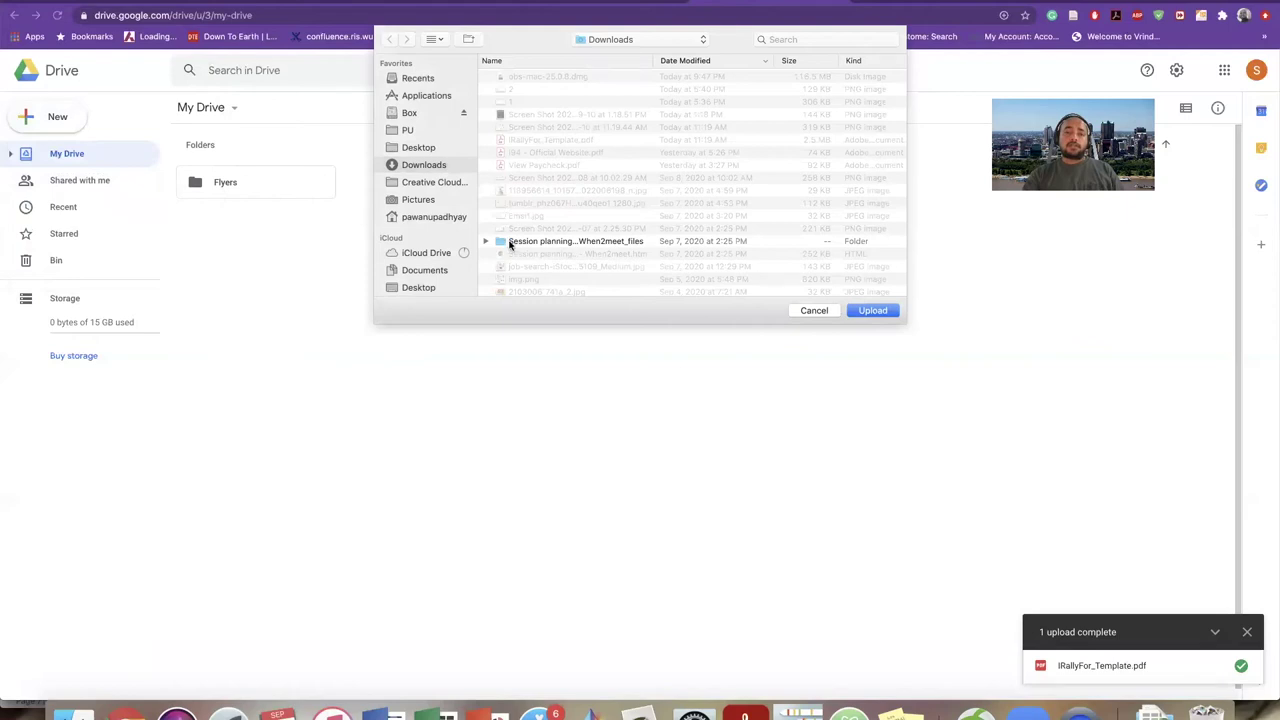
left_click(510, 243)
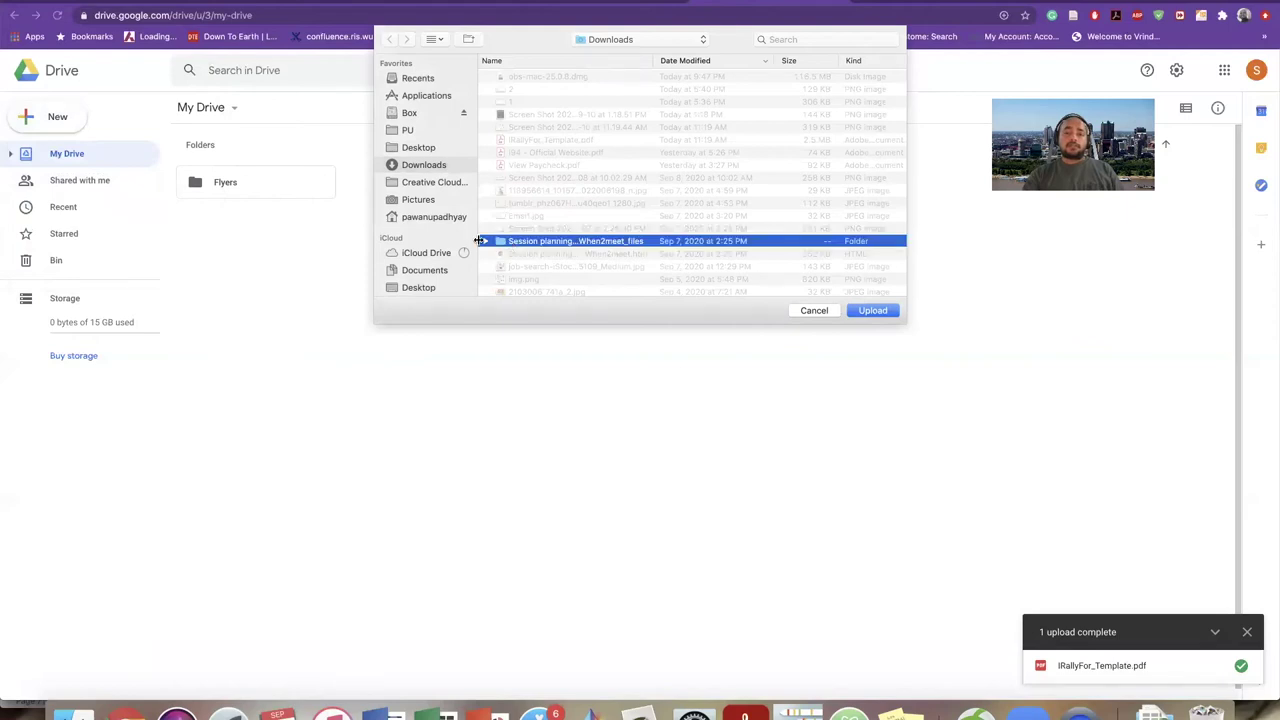
left_click(484, 243)
scroll(554, 263, "down", 3)
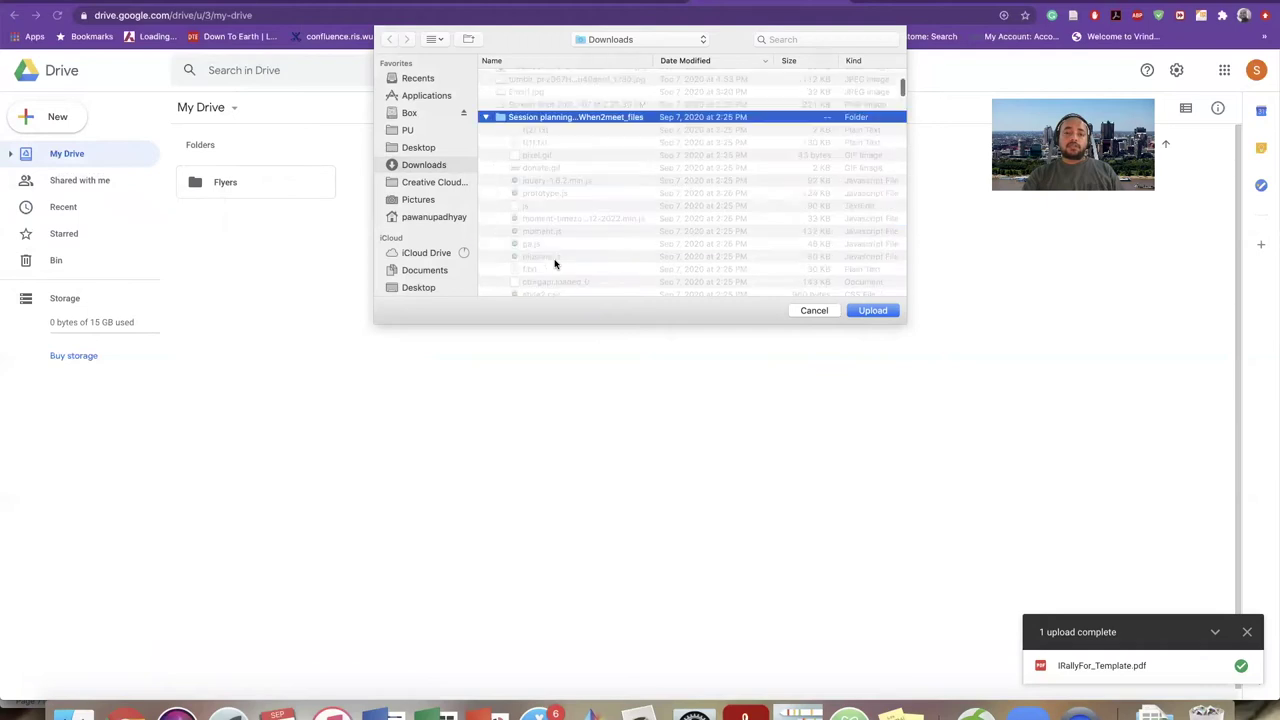
scroll(554, 263, "up", 3)
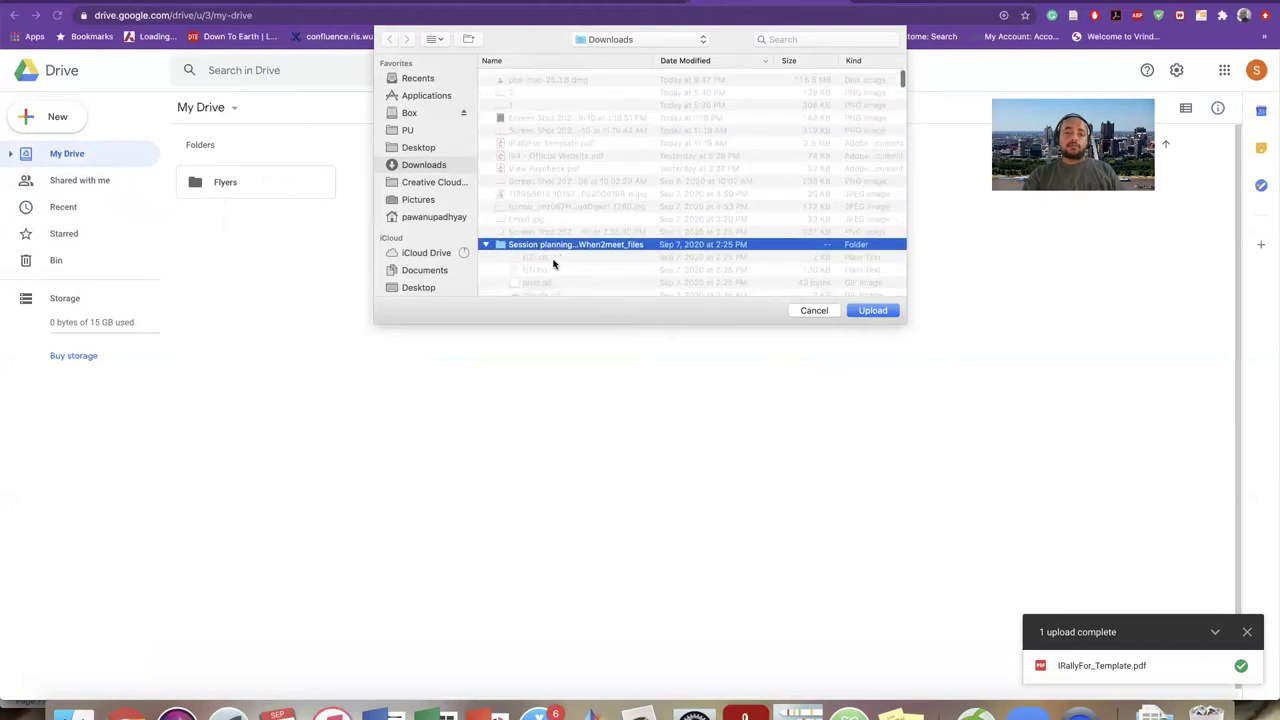
left_click(488, 247)
scroll(549, 200, "down", 5)
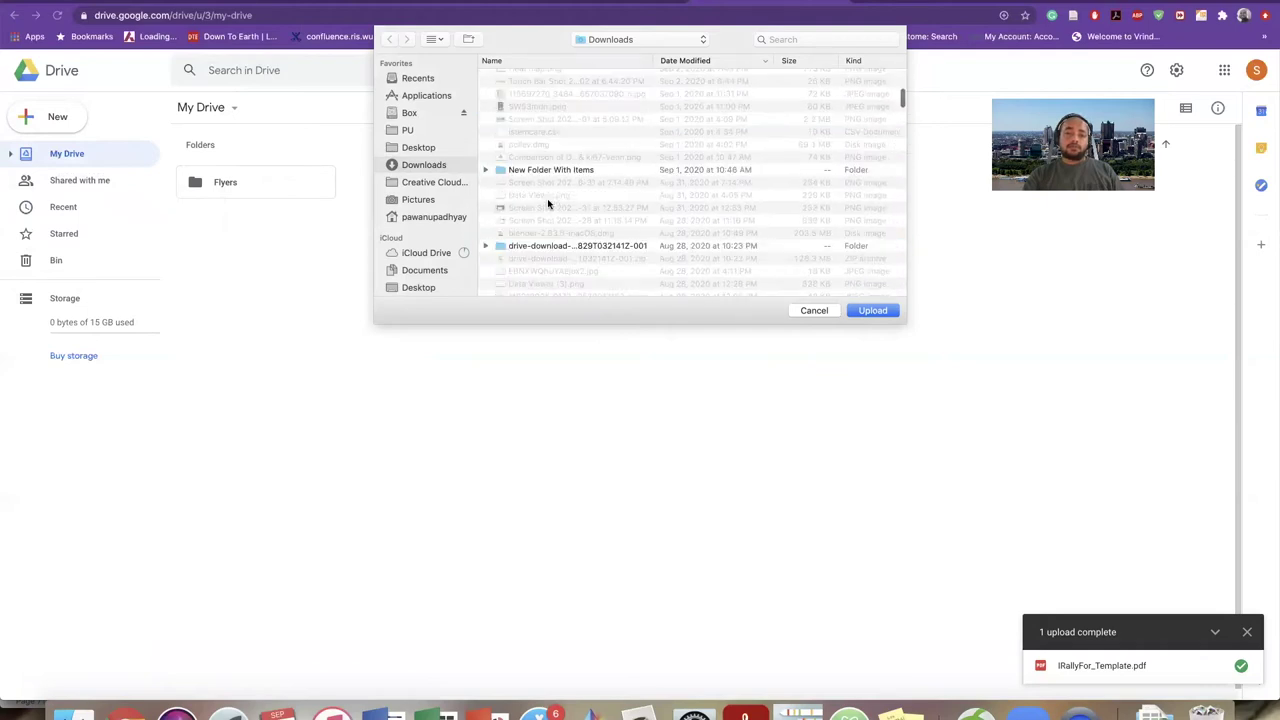
- Select New Folder With Items in Downloads and submit it for upload
left_click(546, 152)
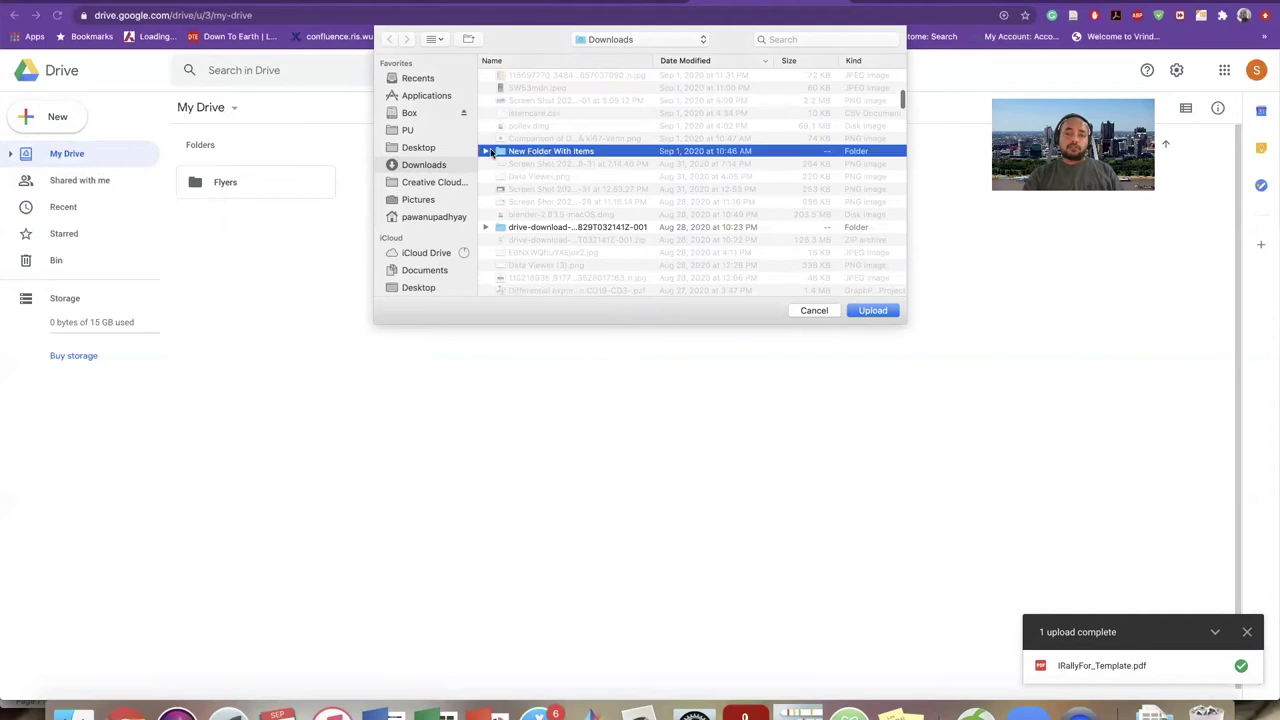
left_click(486, 151)
left_click(486, 151)
double_click(526, 151)
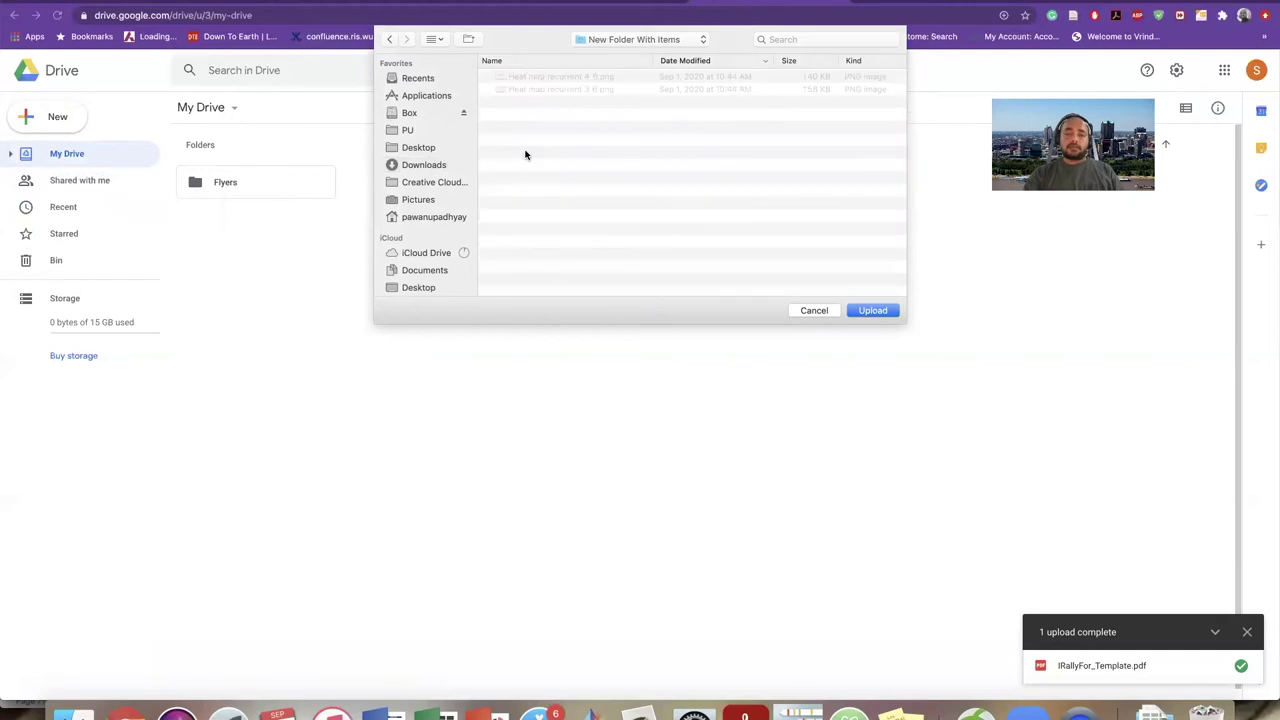
left_click(390, 40)
scroll(552, 202, "down", 5)
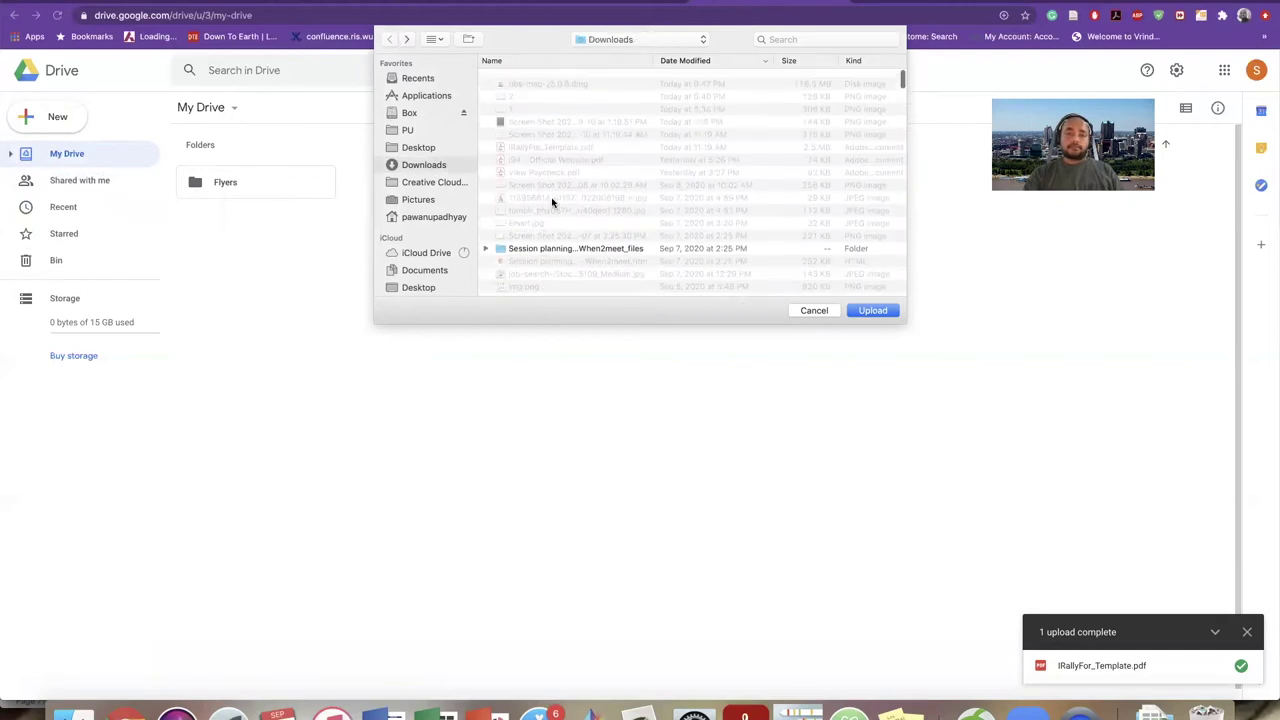
left_click(545, 178)
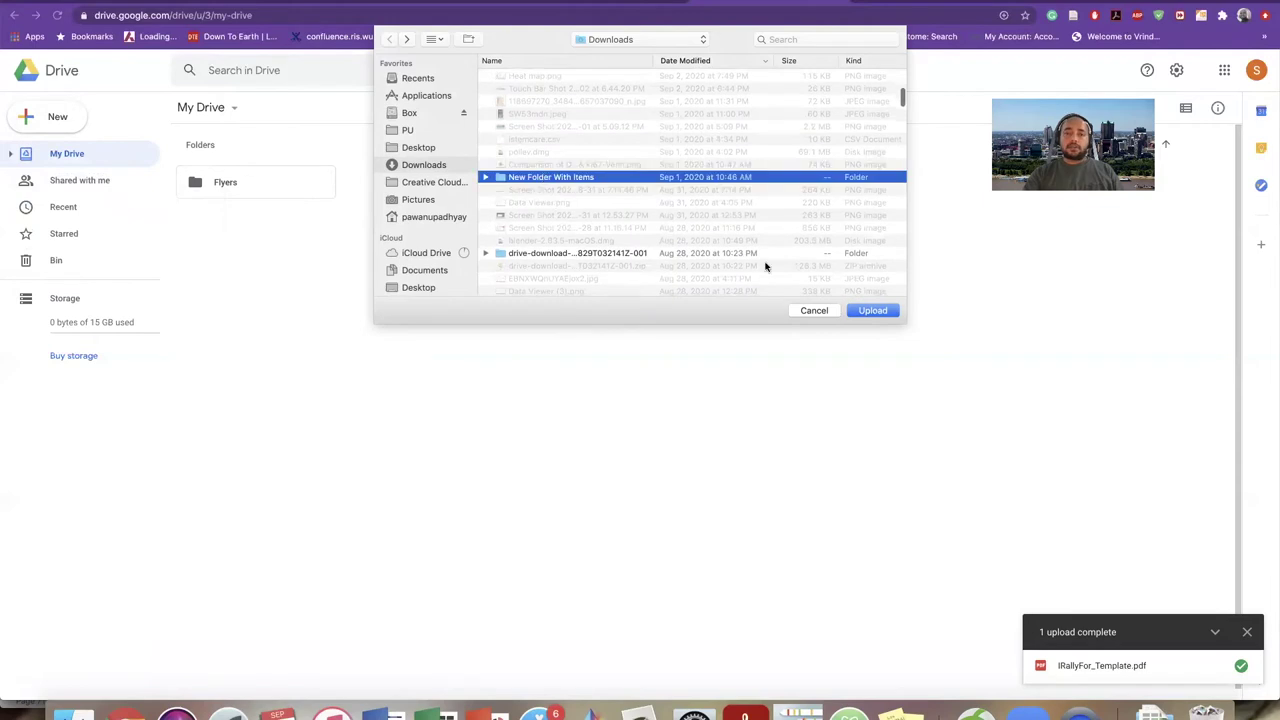
left_click(858, 311)
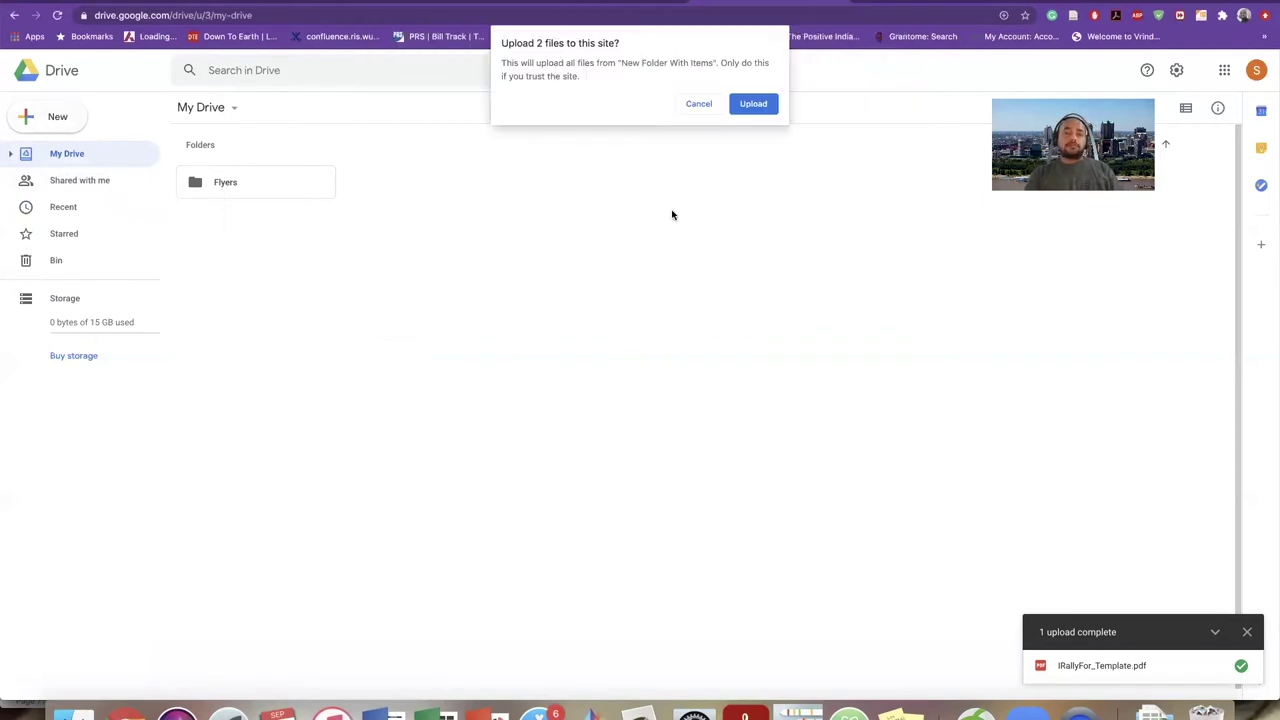
- Confirm uploading the folder's 2 files and rename the uploaded folder to Heatmap
left_click(754, 104)
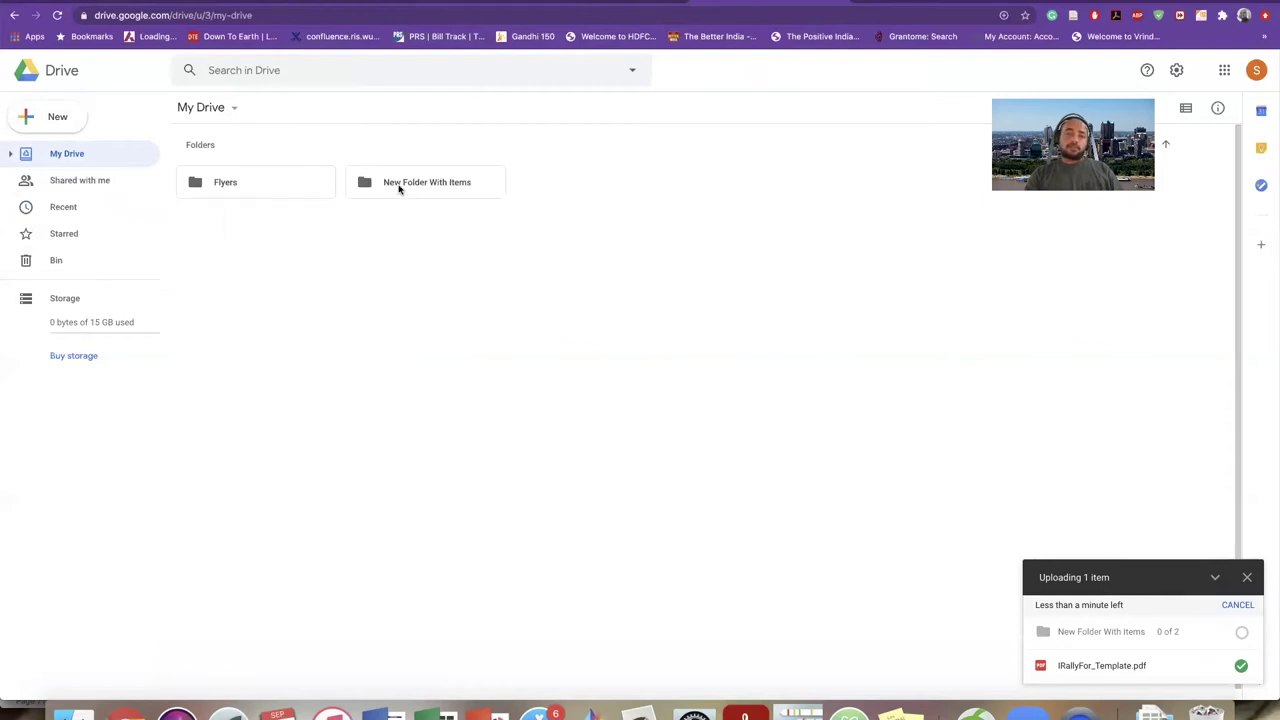
right_click(398, 188)
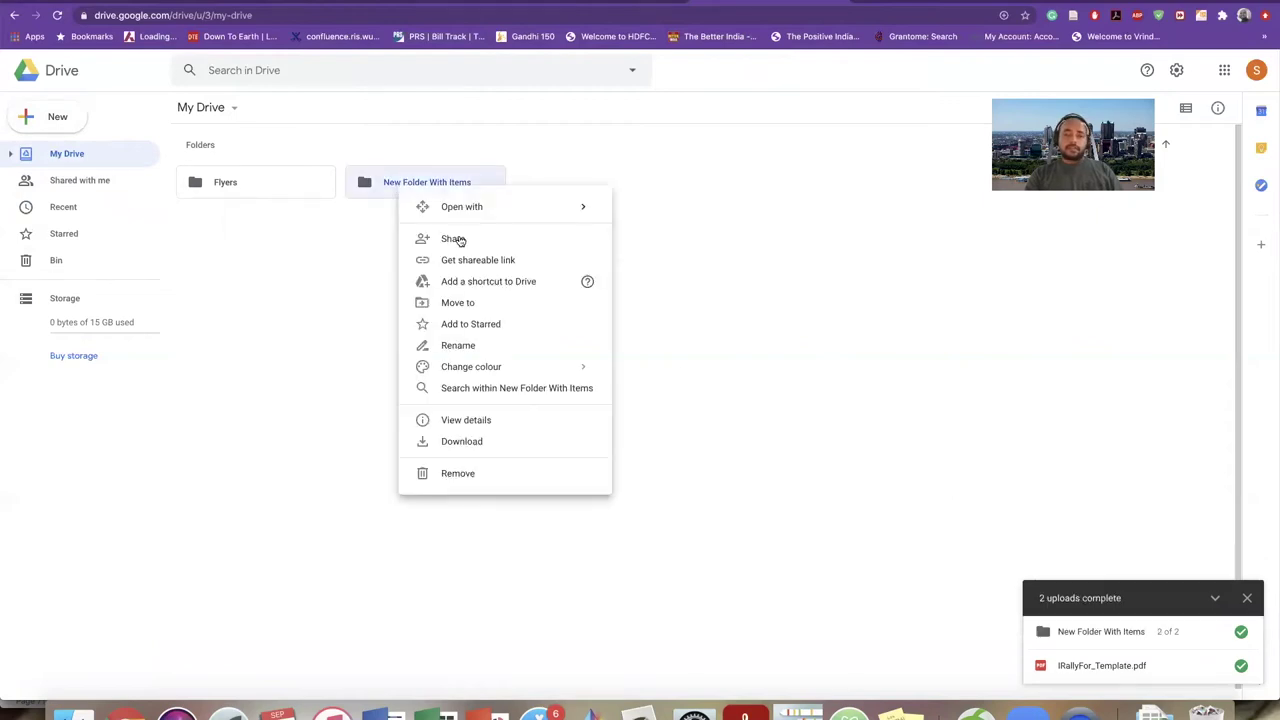
left_click(478, 355)
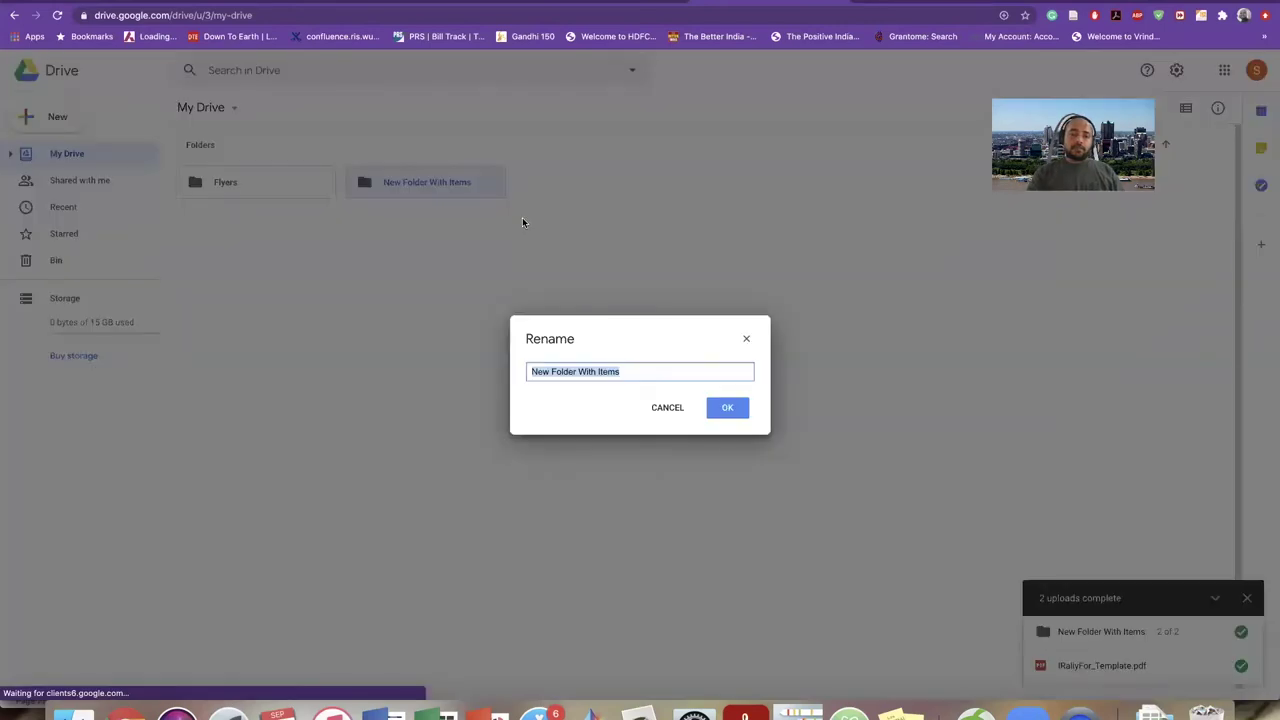
type("Heatmap")
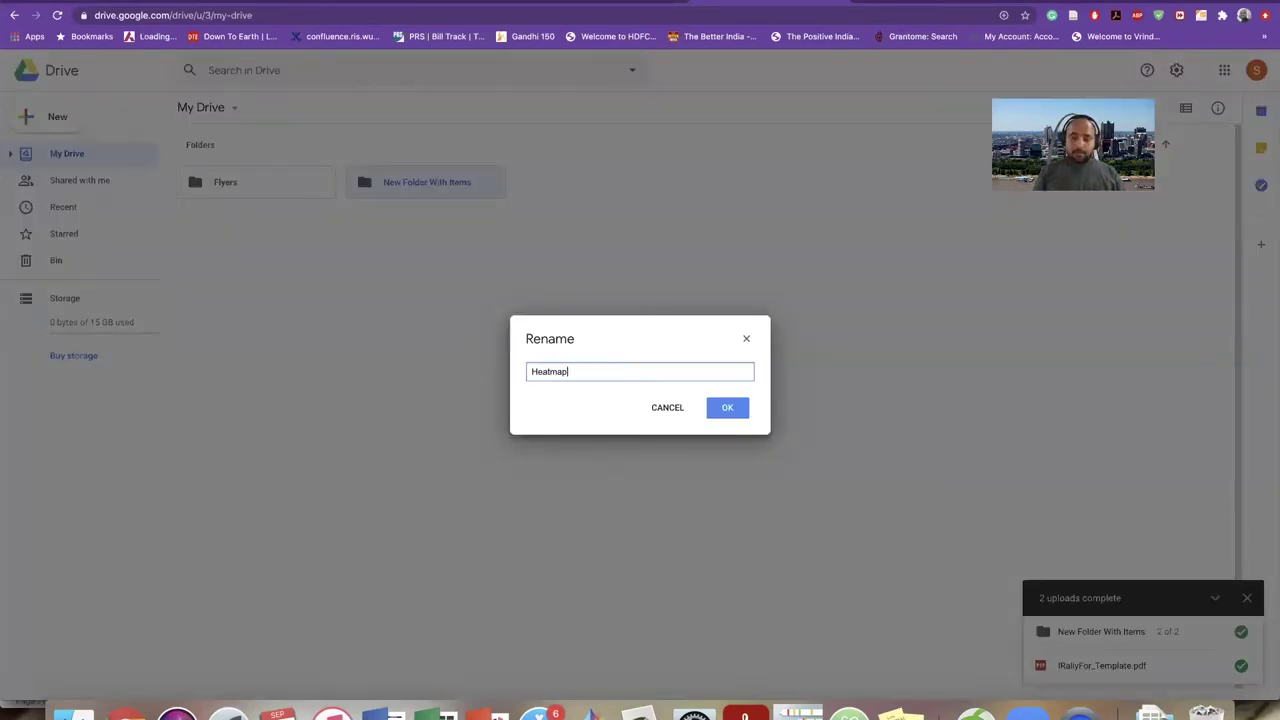
key("Return")
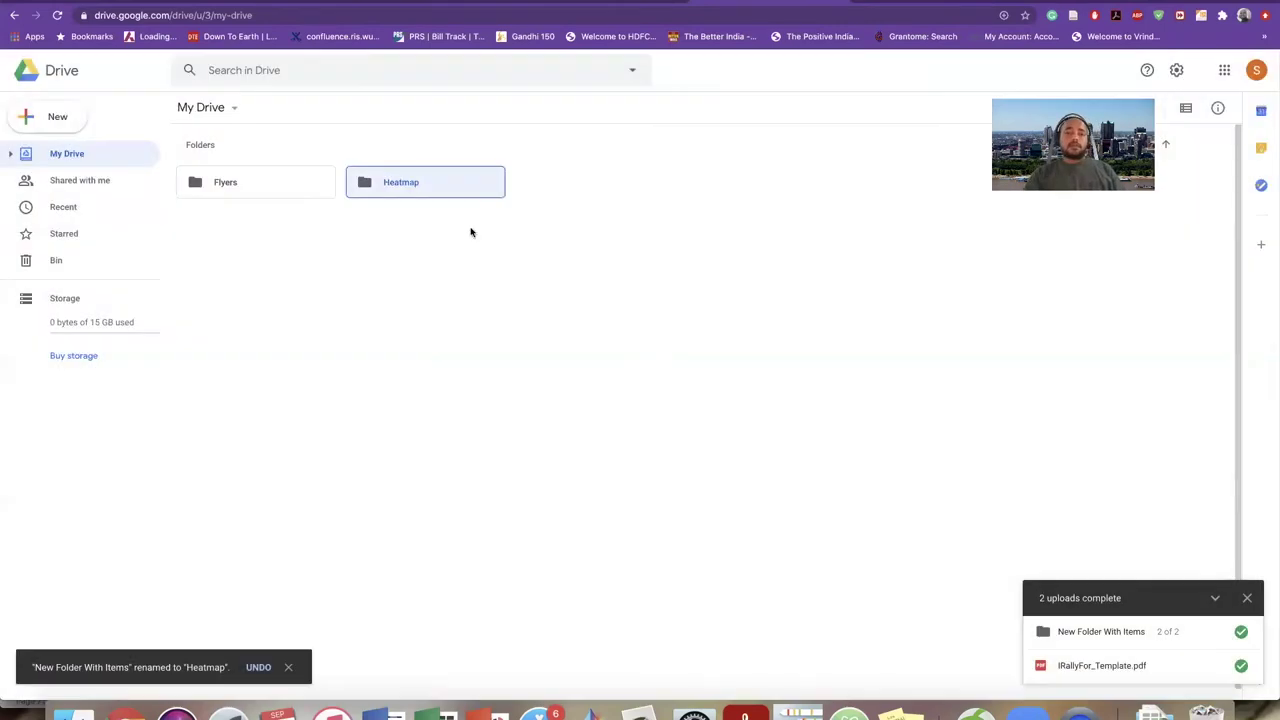
right_click(396, 185)
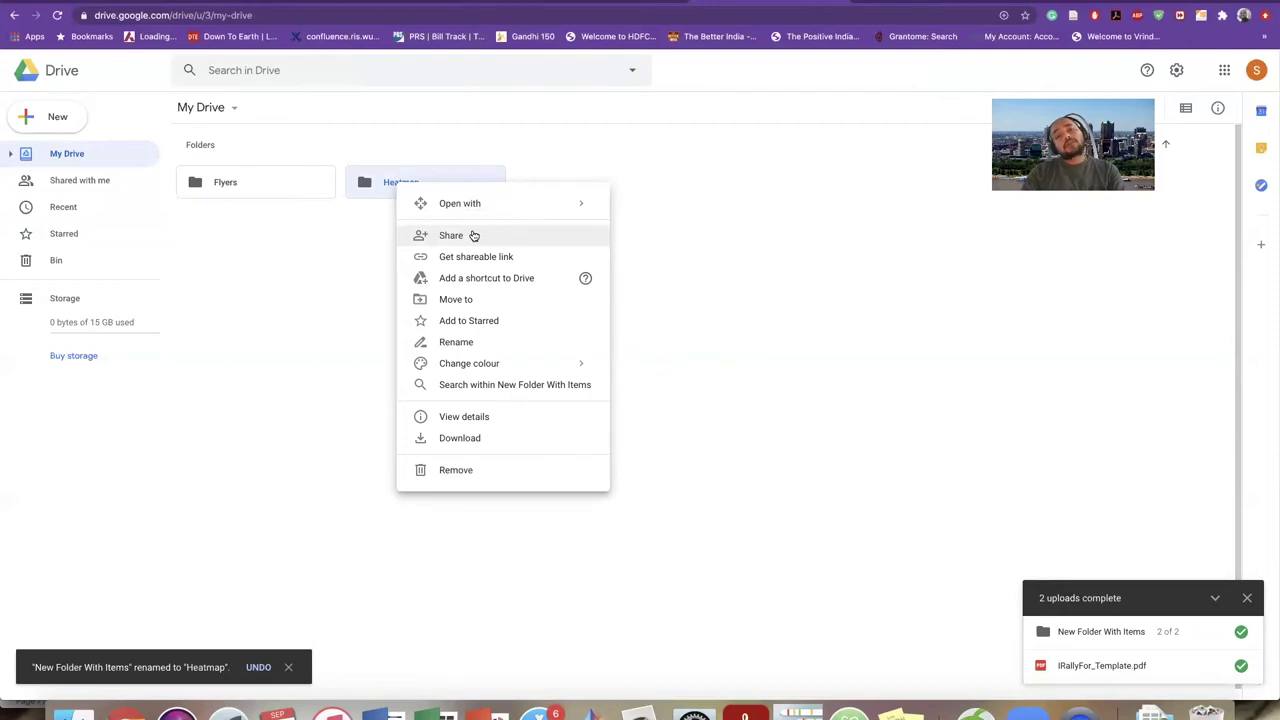
- Open sharing for the Heatmap folder and enter the recipient's e-mail address
right_click(380, 191)
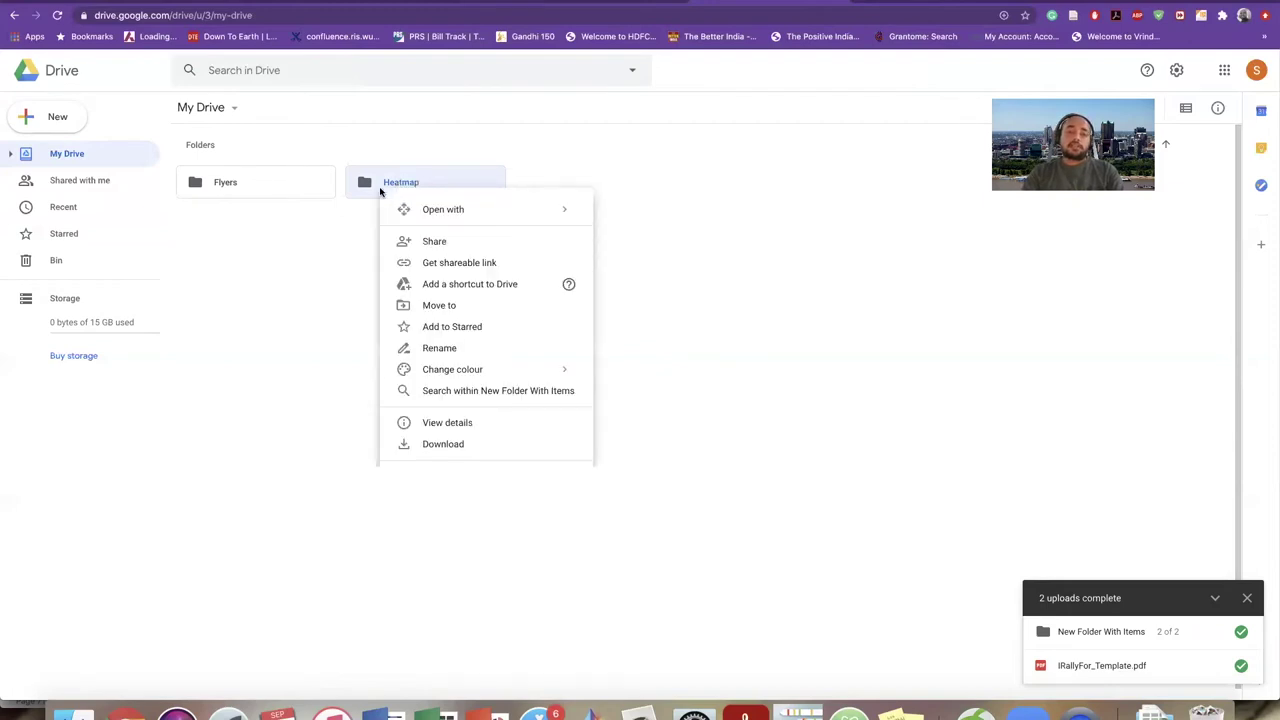
left_click(424, 245)
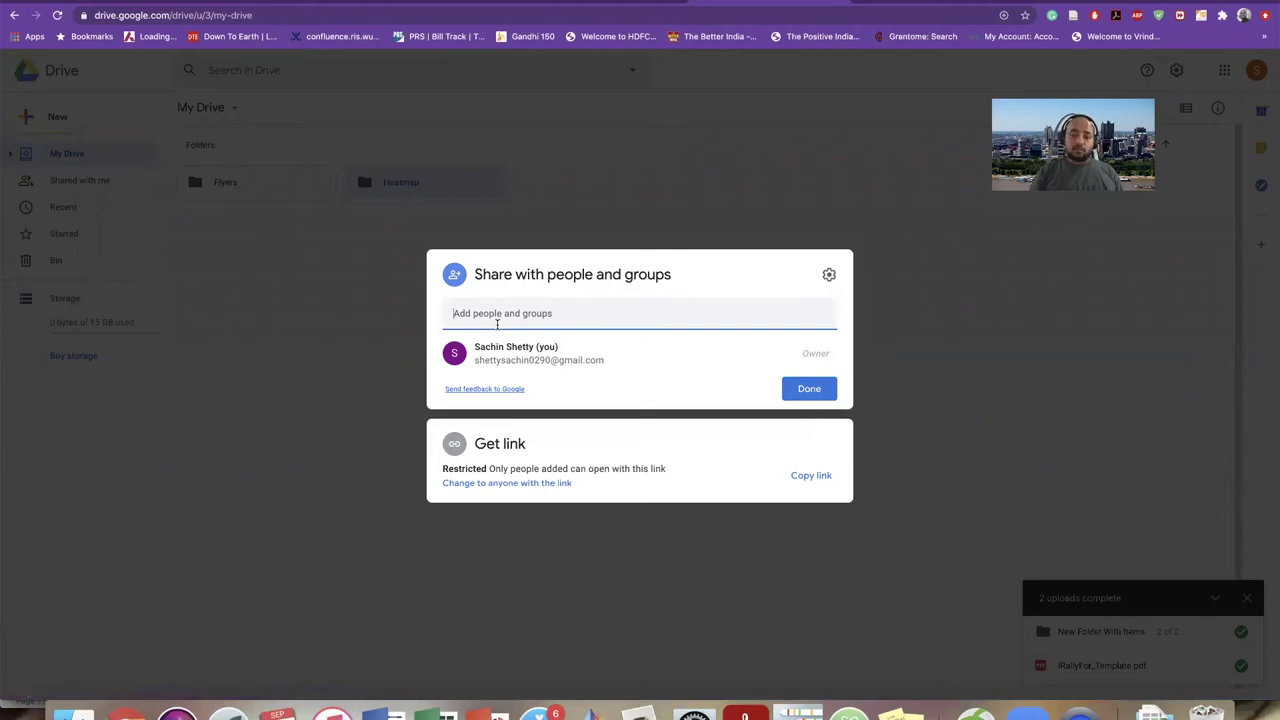
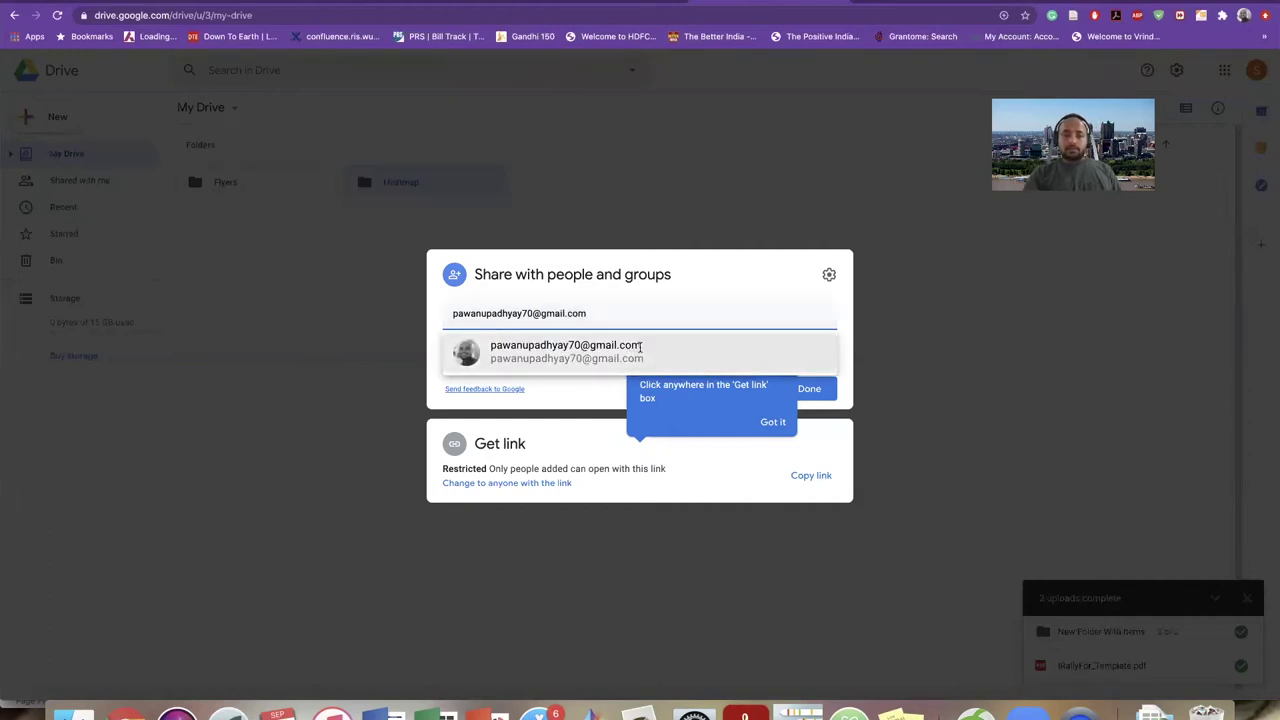
- Add the recipient as Editor with the message 'Please find the folder.' and send the invitation
left_click(641, 347)
left_click(811, 308)
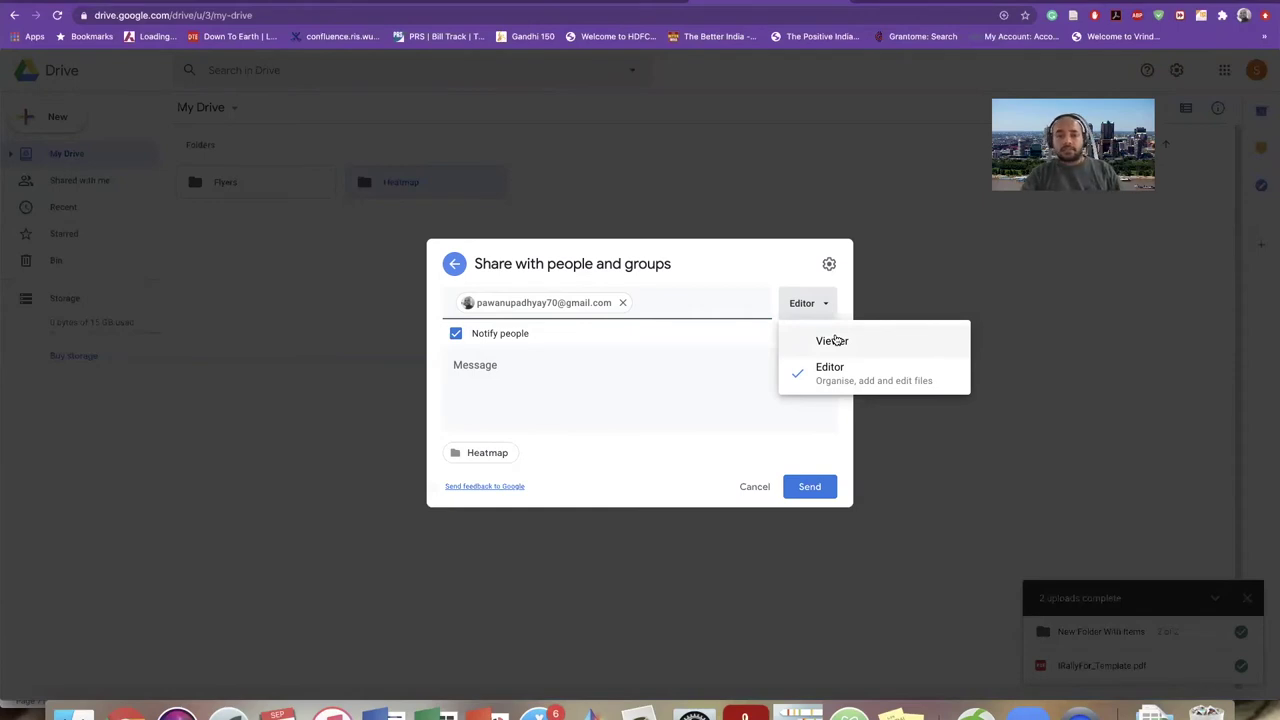
left_click(626, 391)
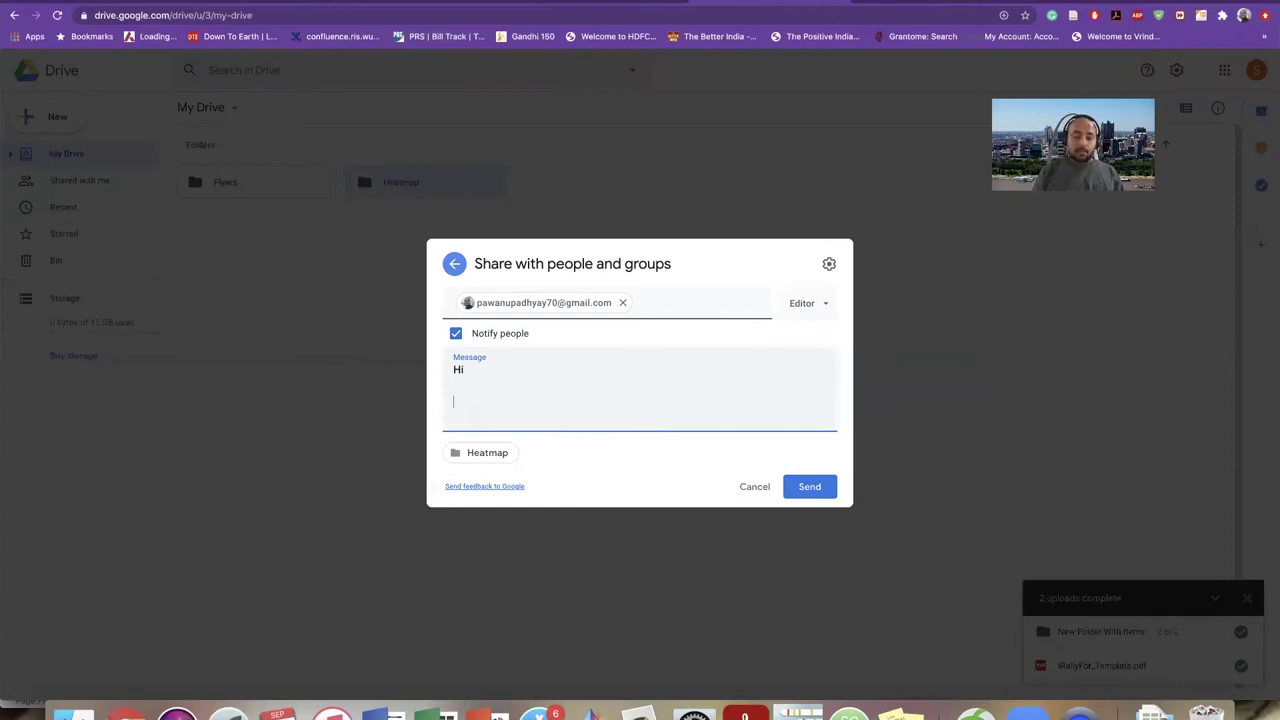
type("Please find the fol")
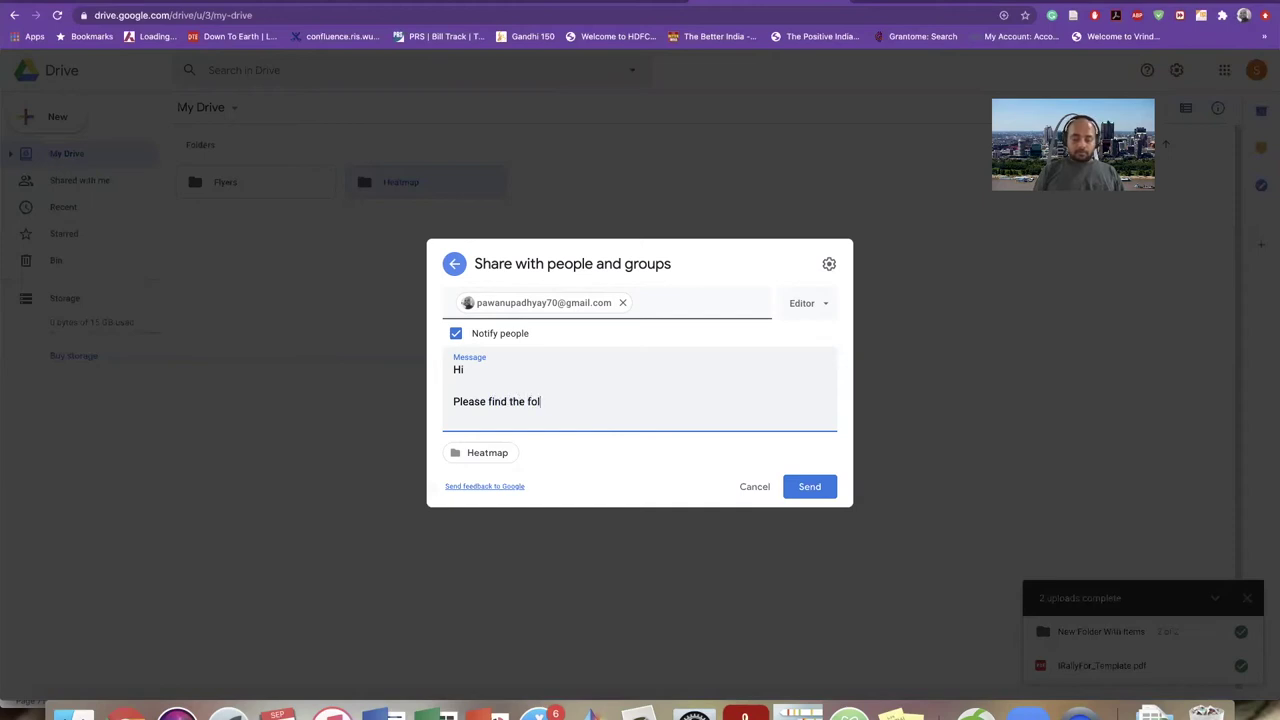
type("der.")
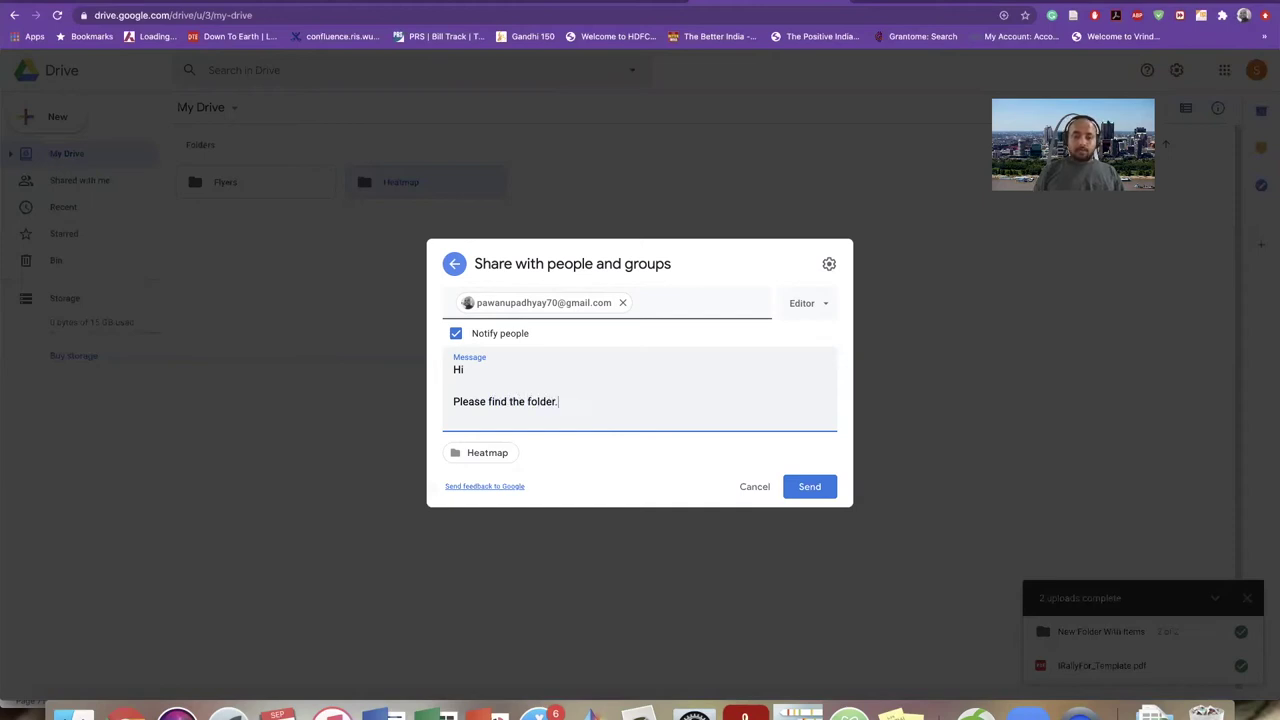
left_click(826, 488)
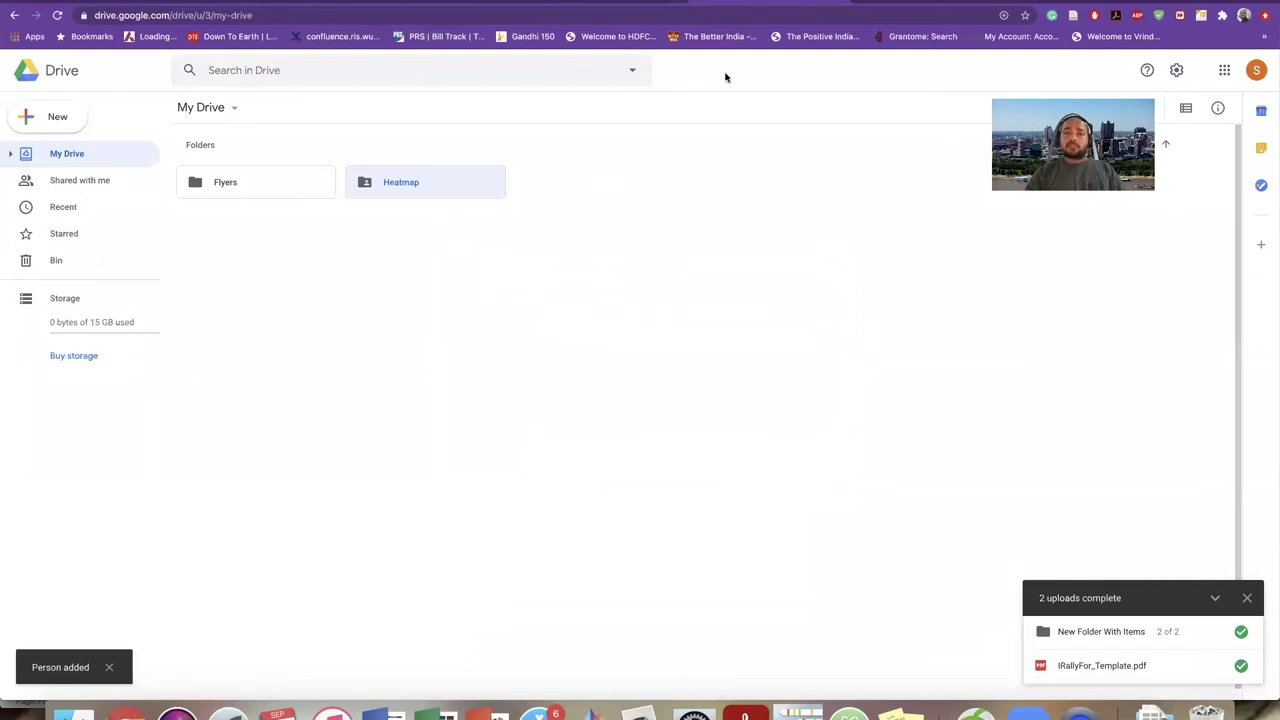
- In a new tab on Google Images, check the signed-in account and open Gmail from the apps grid
left_click(860, 2)
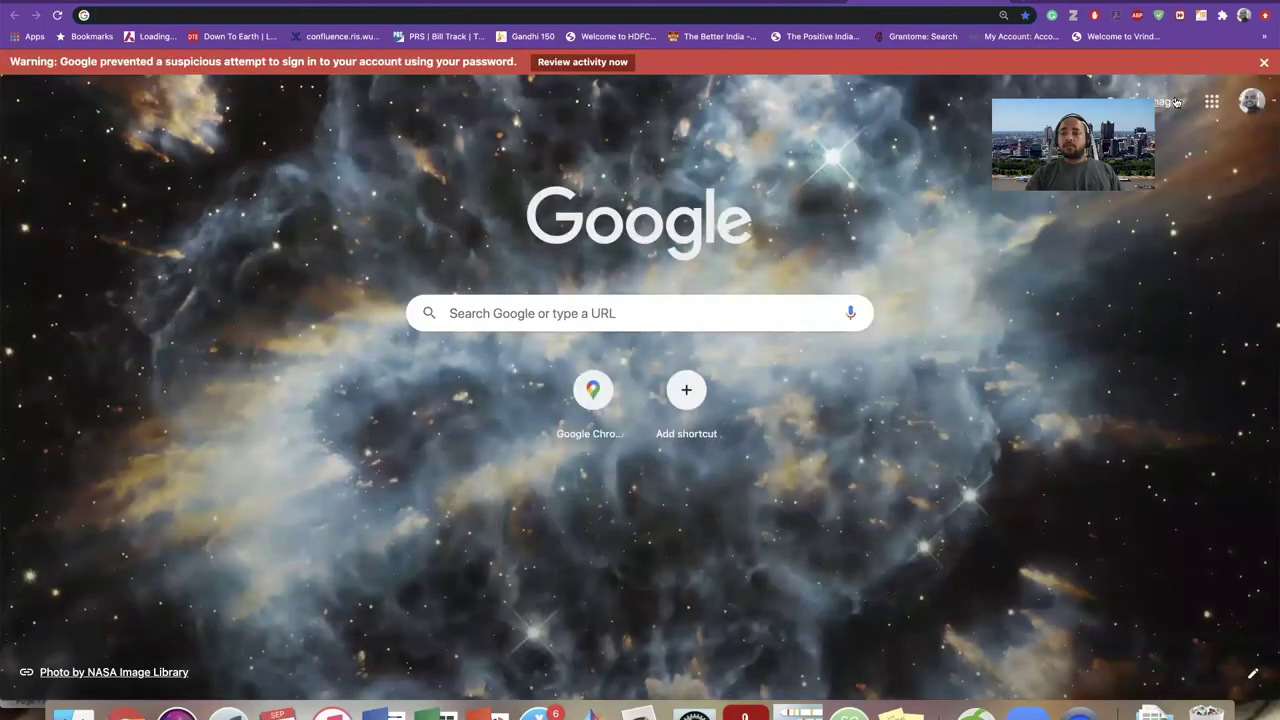
left_click(1172, 102)
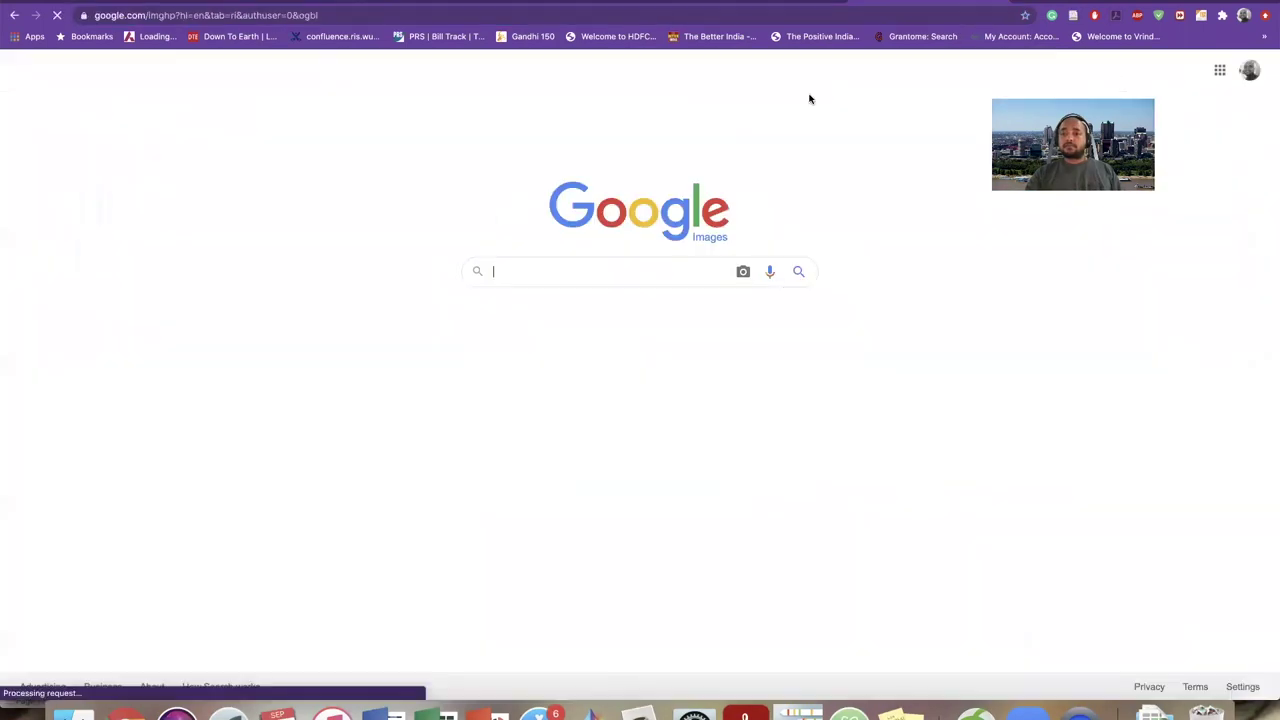
left_click(1249, 71)
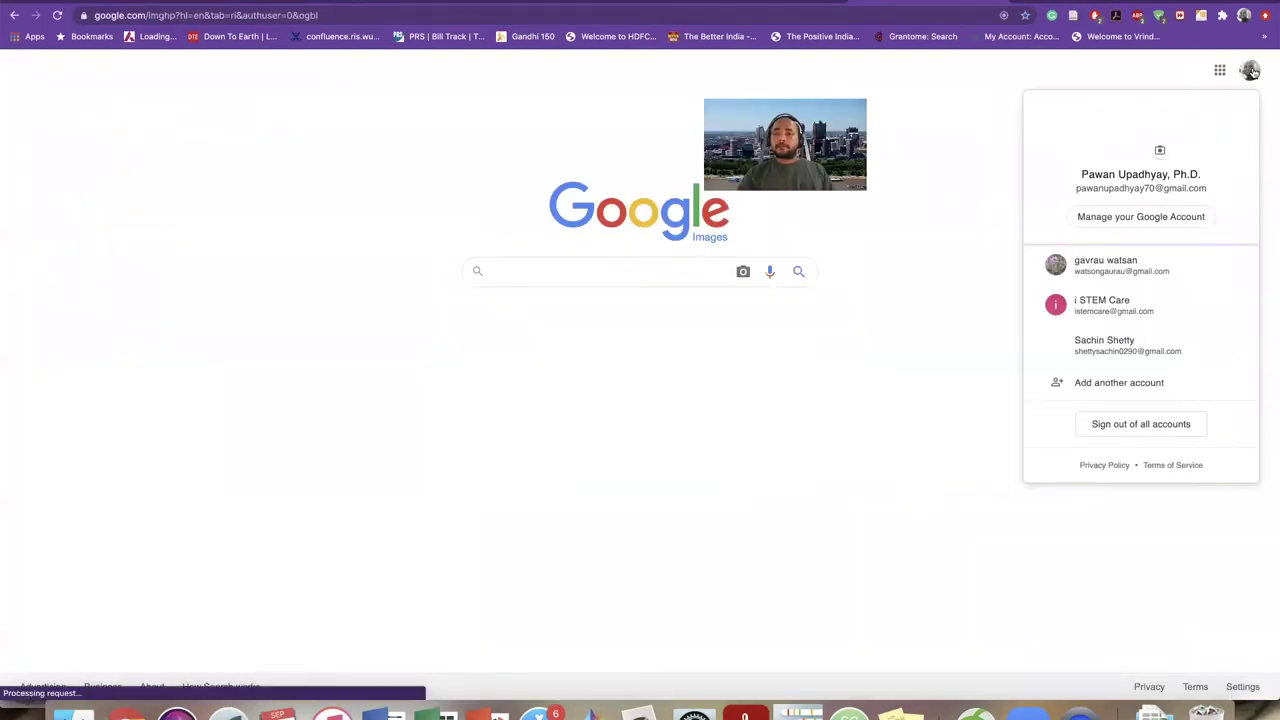
left_click(1220, 70)
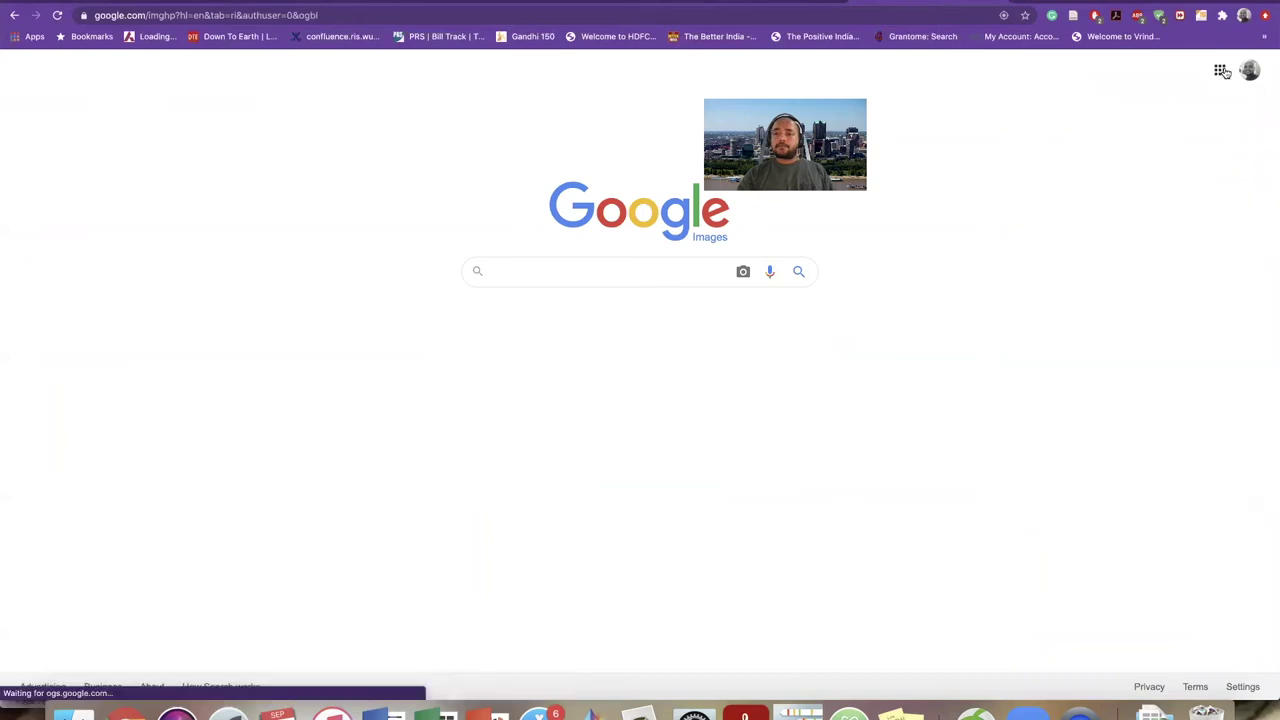
left_click(1207, 197)
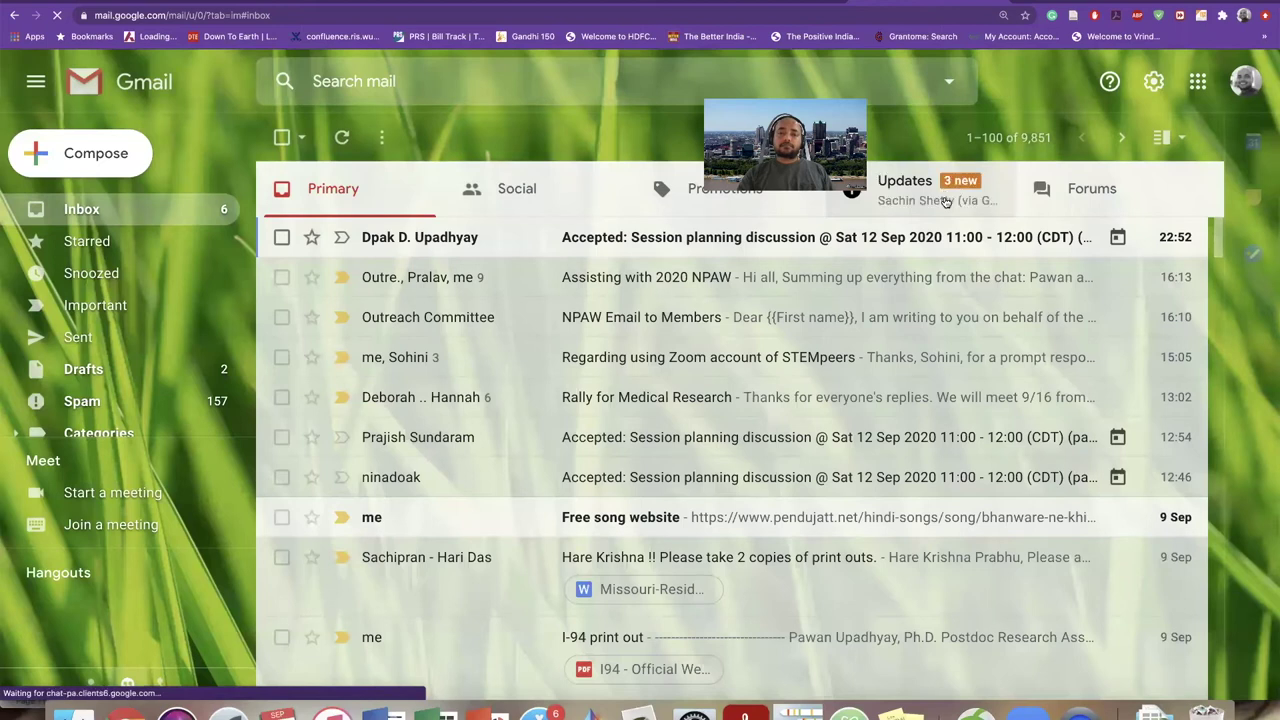
- Open the 'Heatmap - Invitation to collaborate' email from Updates and view the shared Heatmap folder
left_click(942, 200)
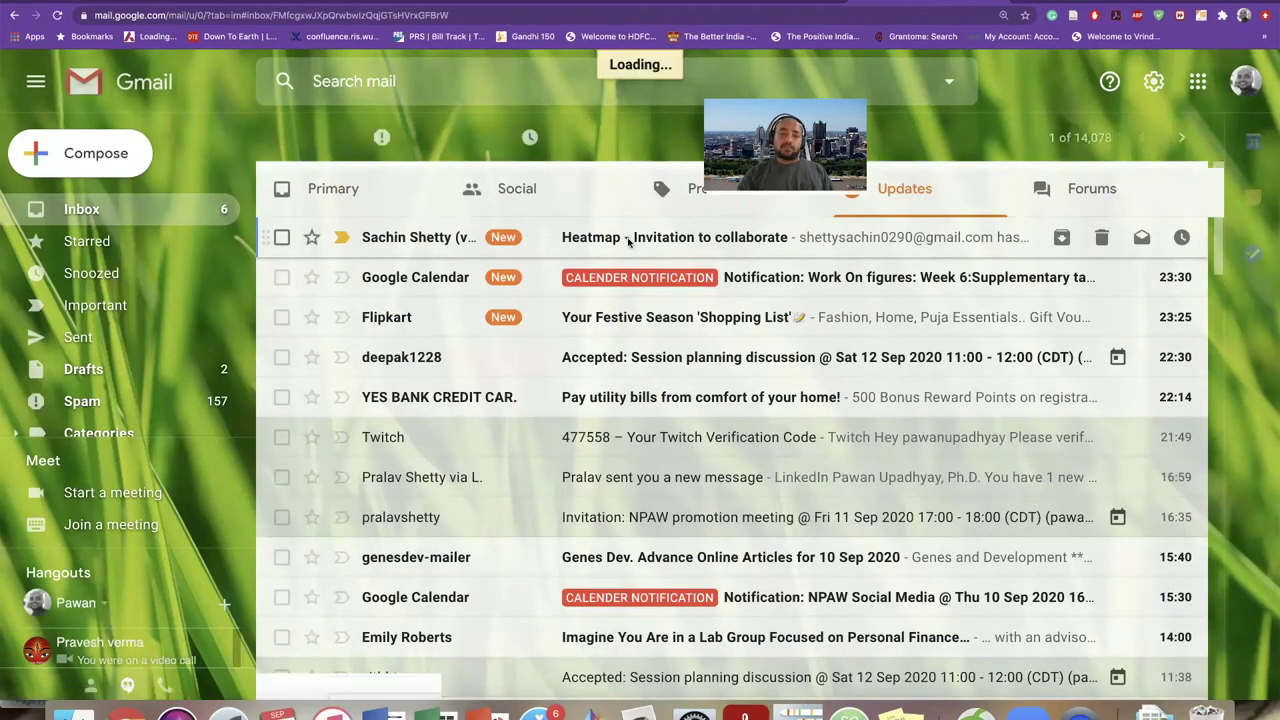
left_click(625, 240)
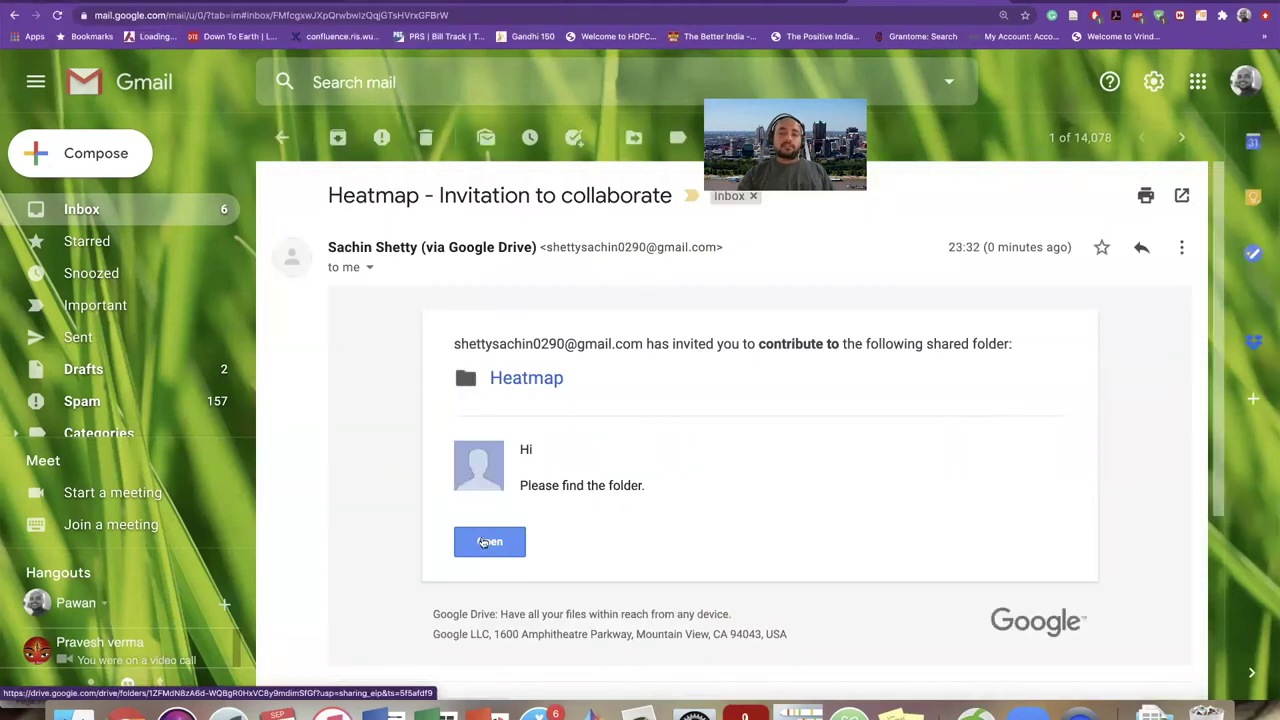
left_click(483, 541)
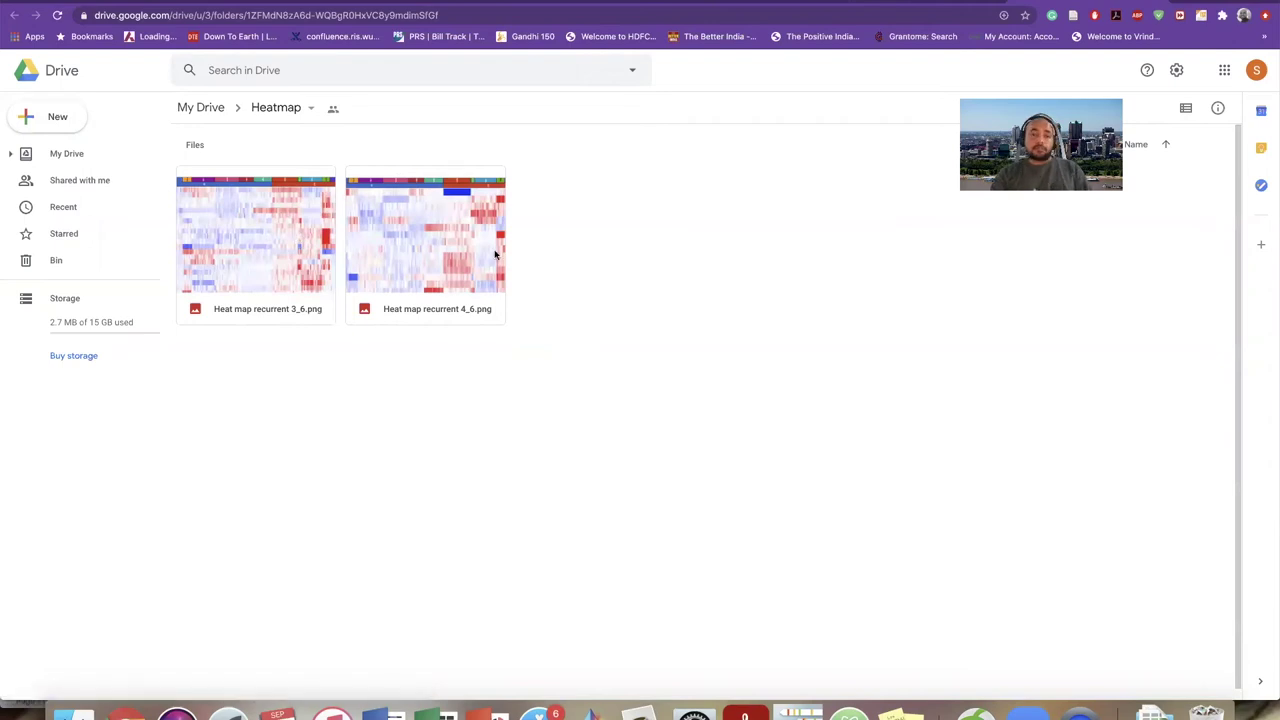
- Inspect the actions for Heat map recurrent 3_6.png in Drive without changing anything
left_click(275, 218)
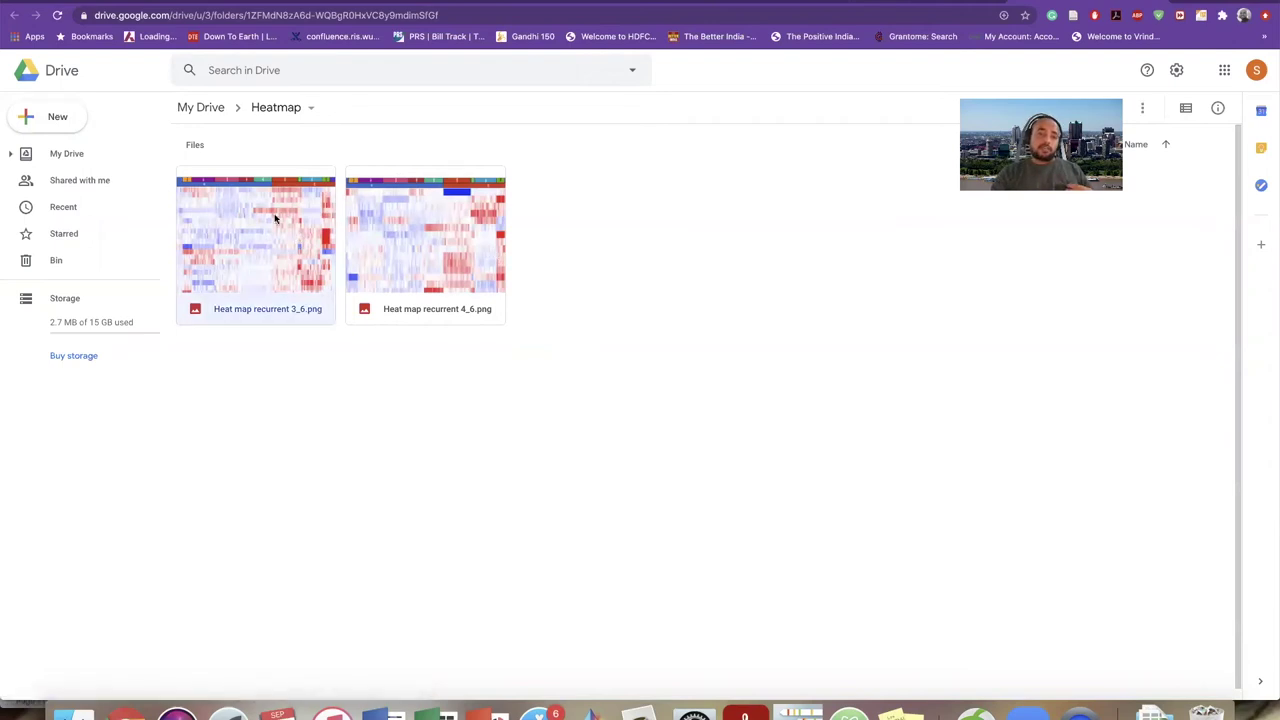
right_click(275, 218)
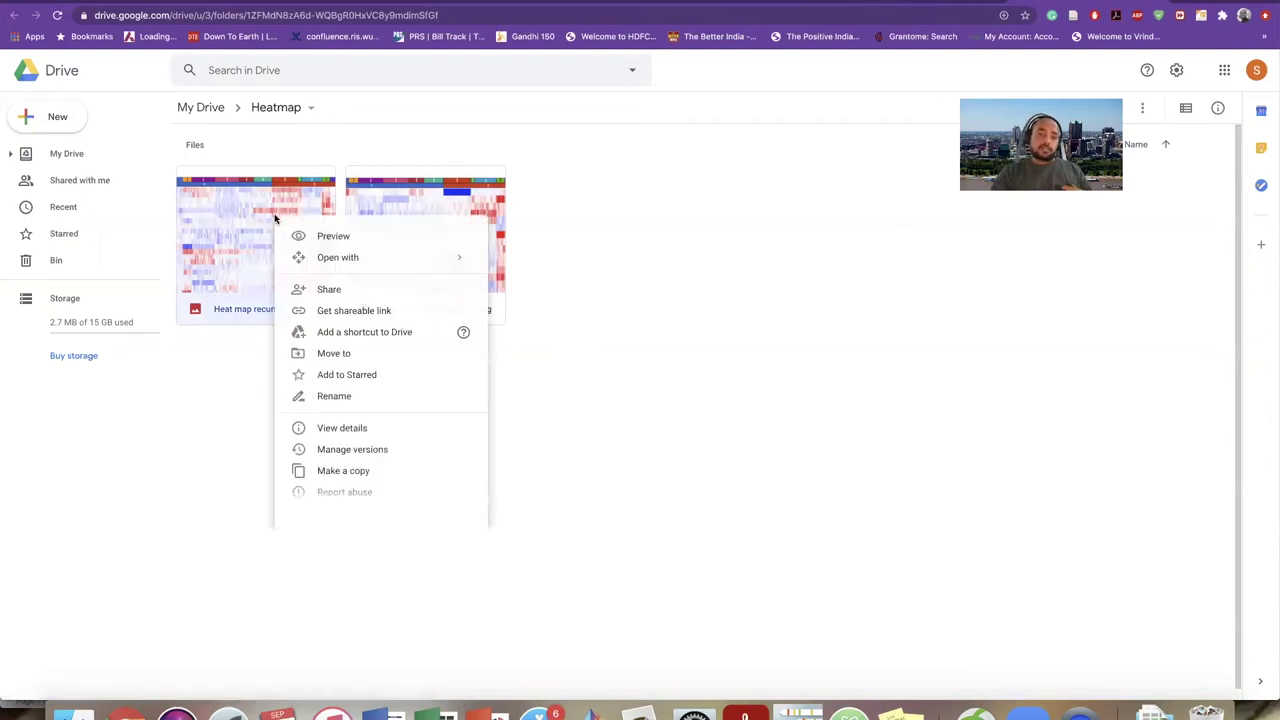
left_click(569, 363)
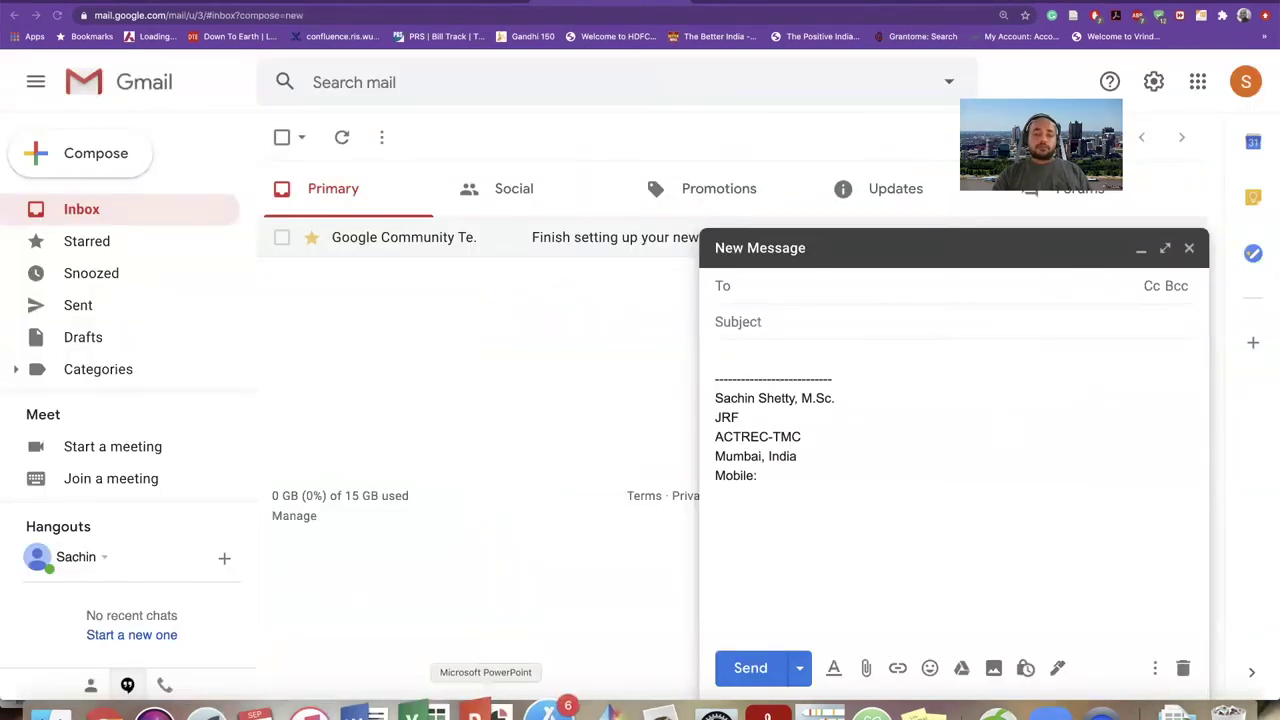
- Write 'Hi / Please see the link for the website.' in the draft, accepting the 'the website' suggestion
left_click(480, 714)
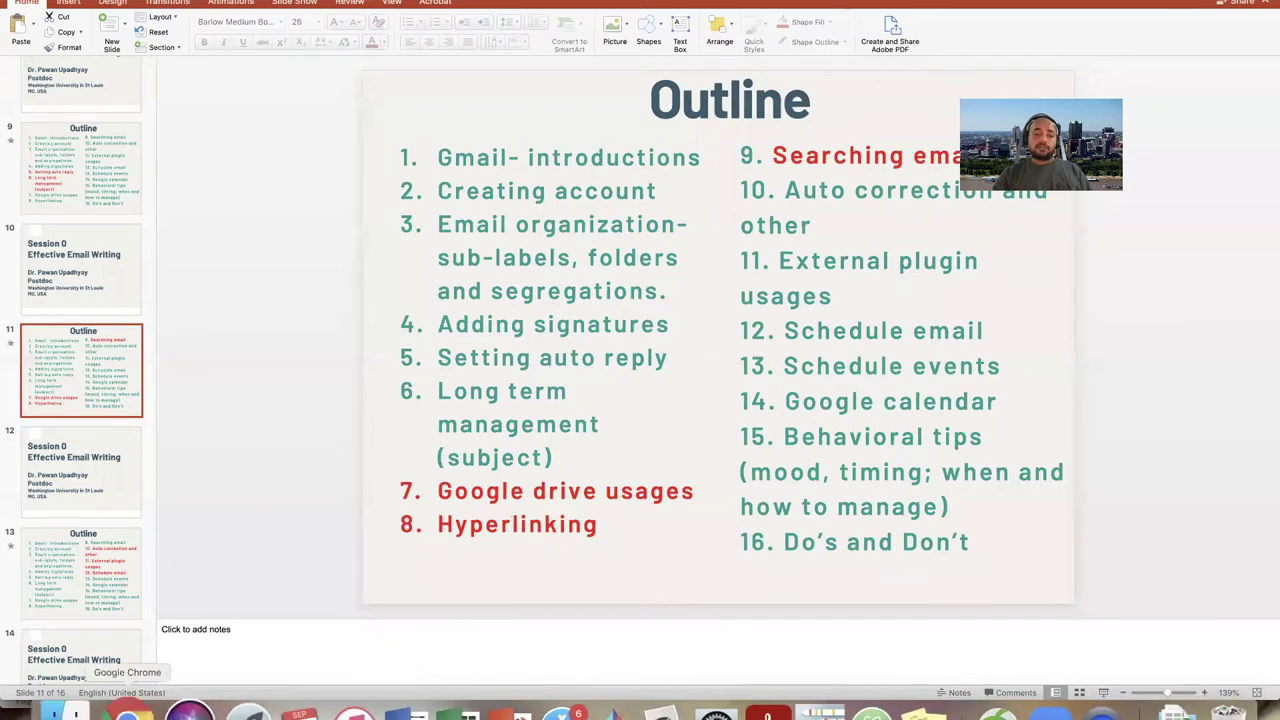
left_click(130, 712)
left_click(740, 357)
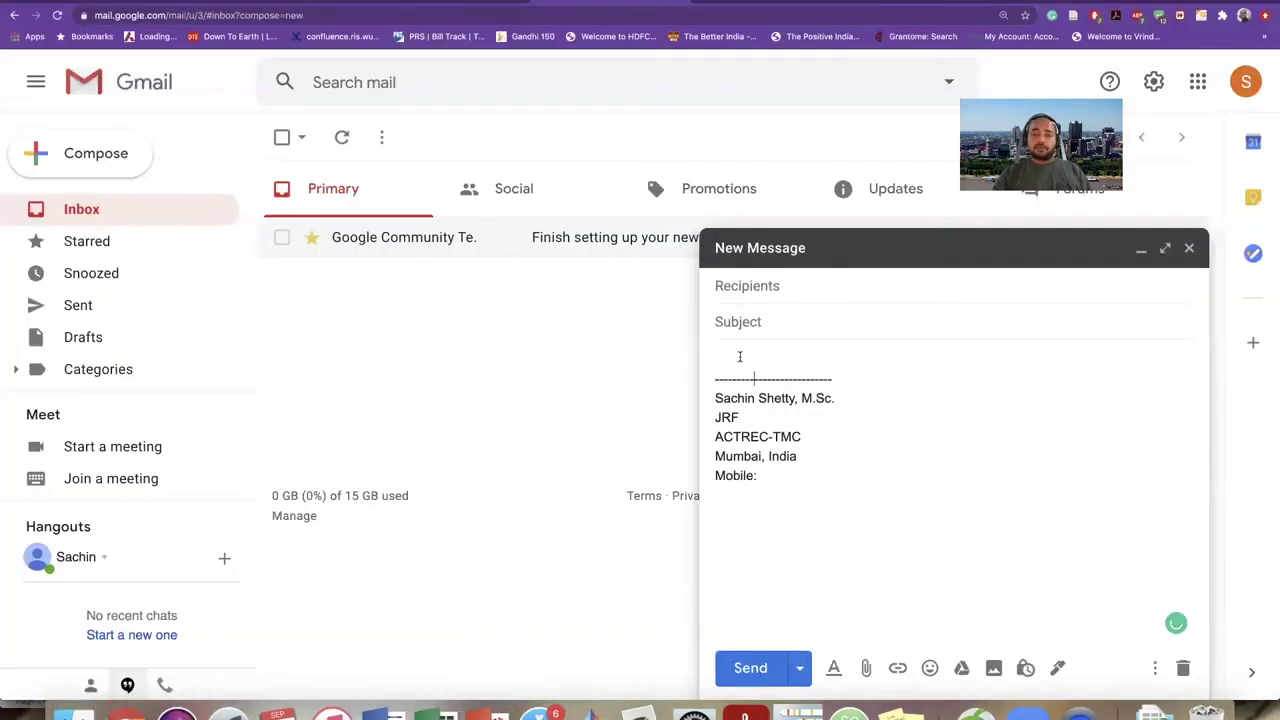
type("Hi")
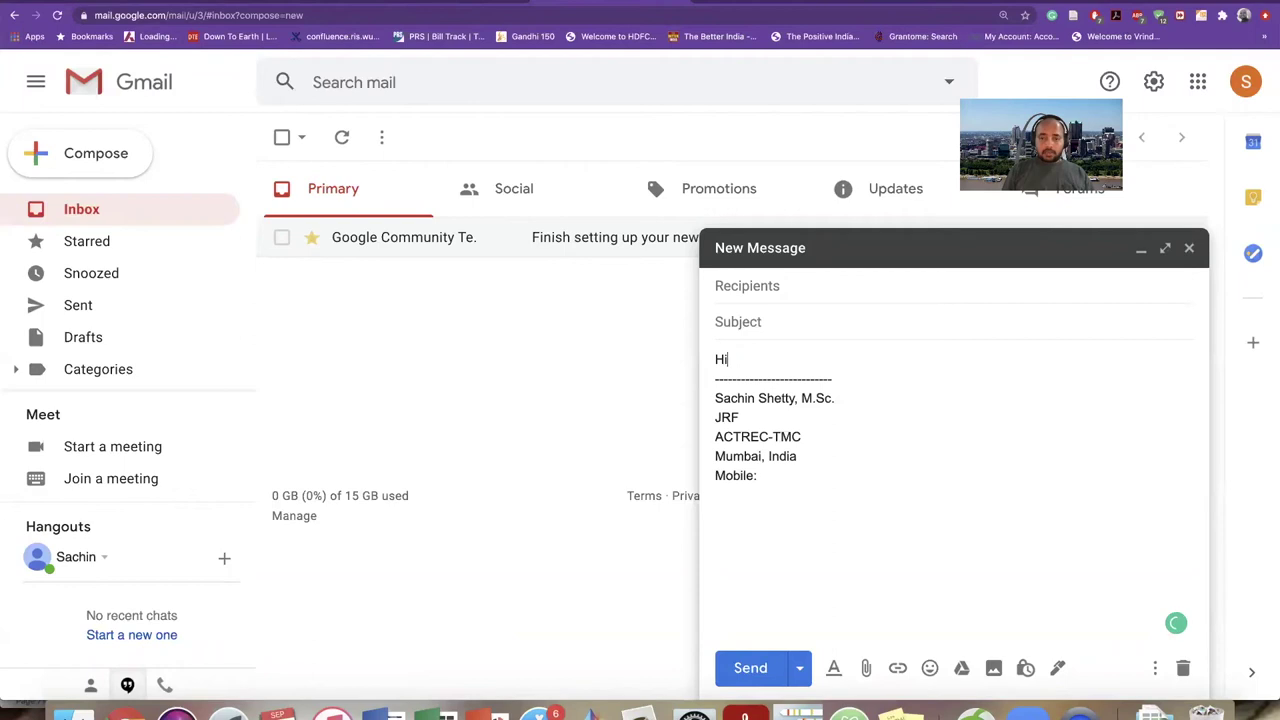
key("Return")
key("Return")
type("Ple")
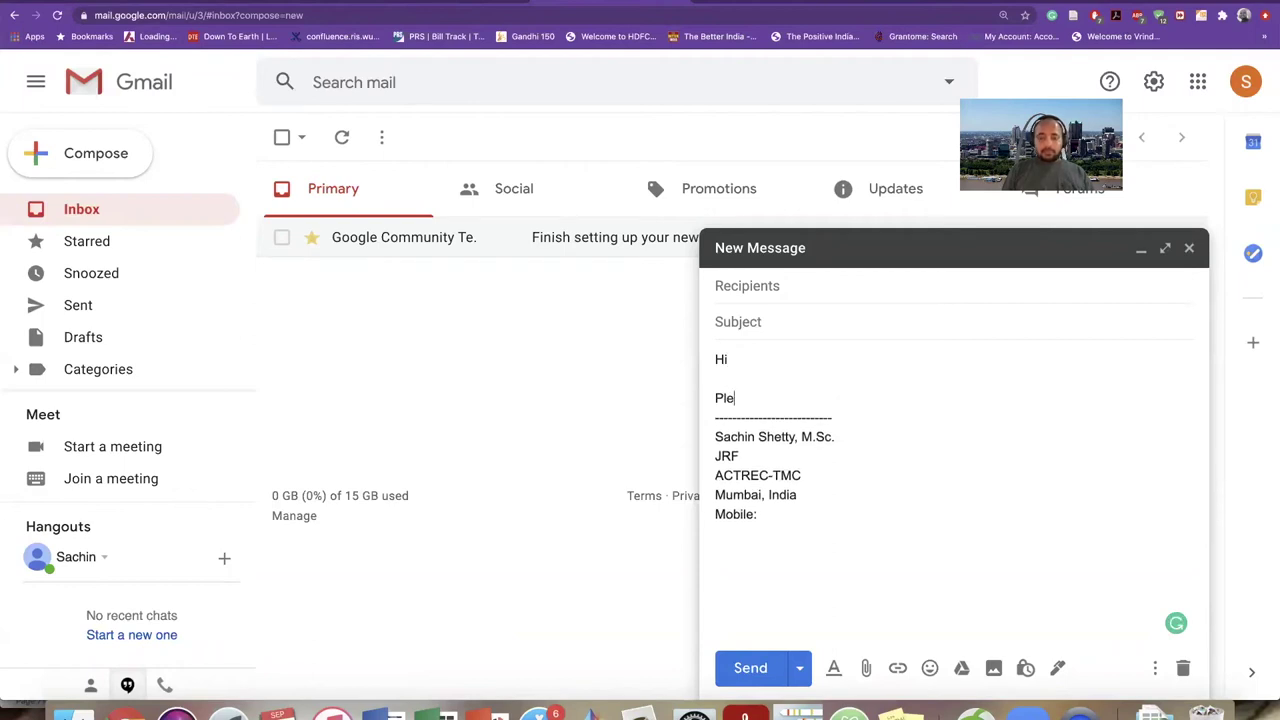
type("ase see")
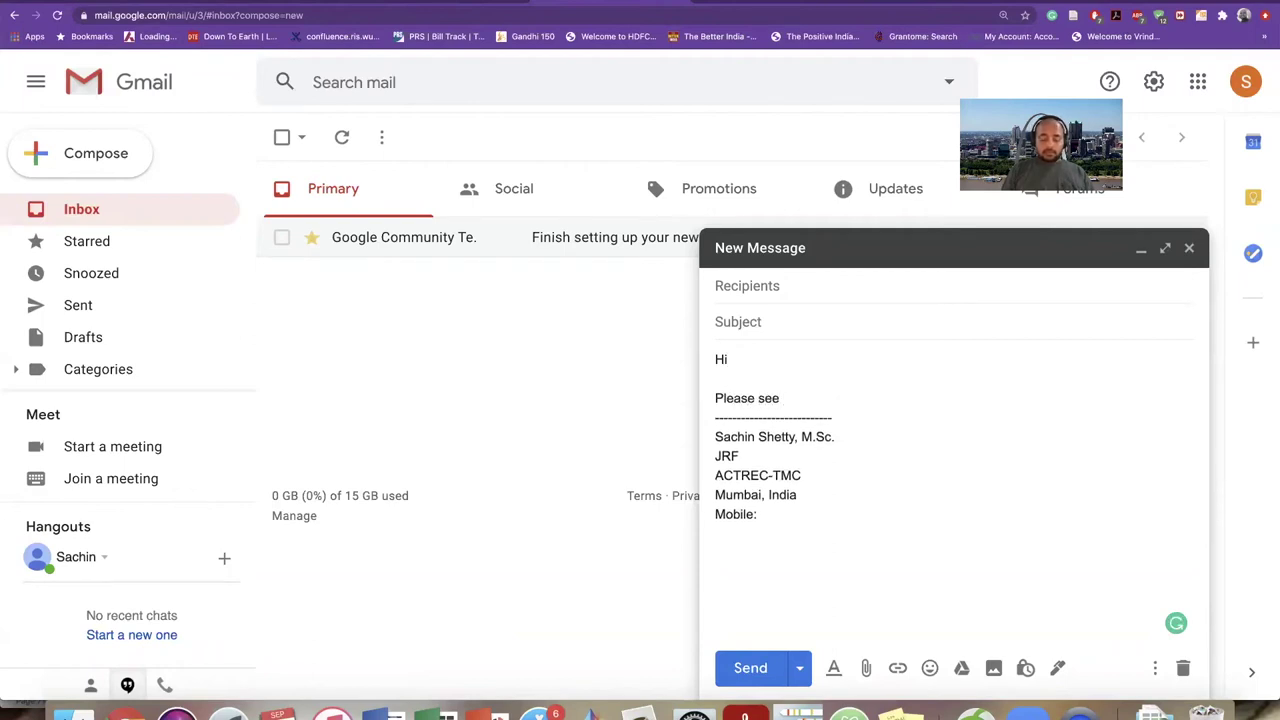
type(" the link for website,")
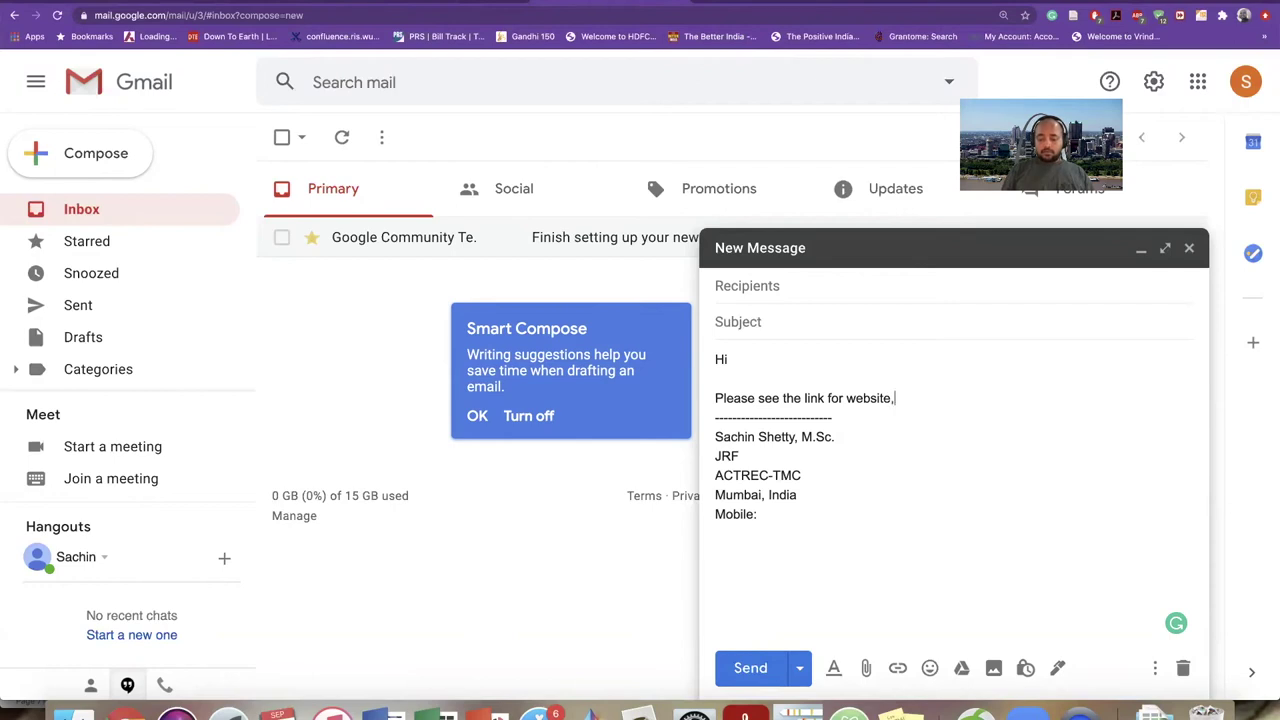
key("BackSpace")
type(".")
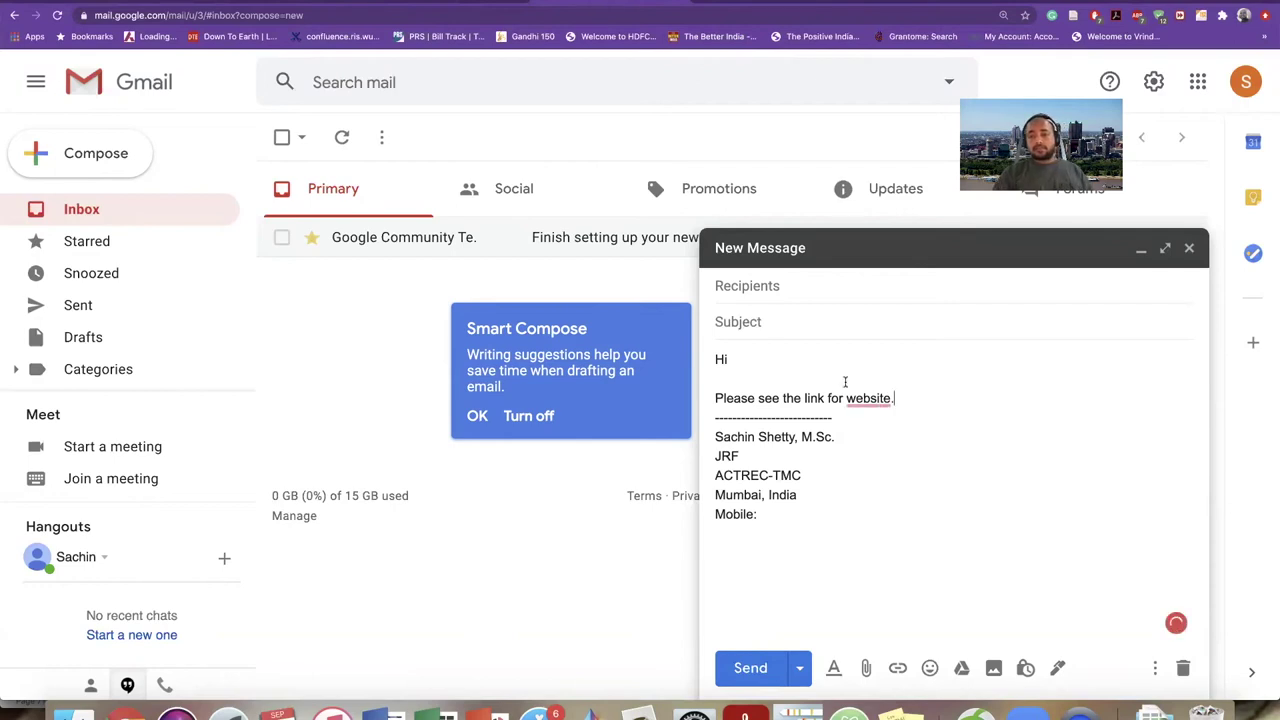
mouse_move(860, 403)
left_click(905, 451)
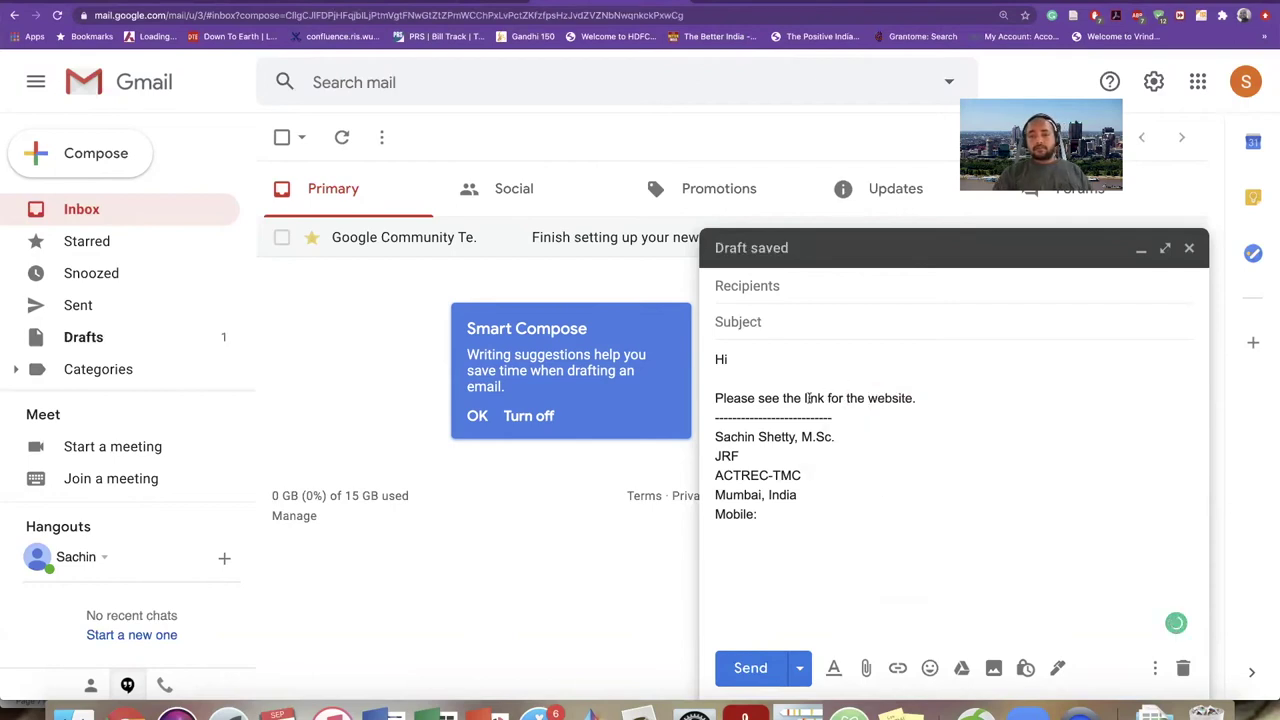
- Select the word 'link' and open the link editor, ready for a web address
key("alt+shift+Right")
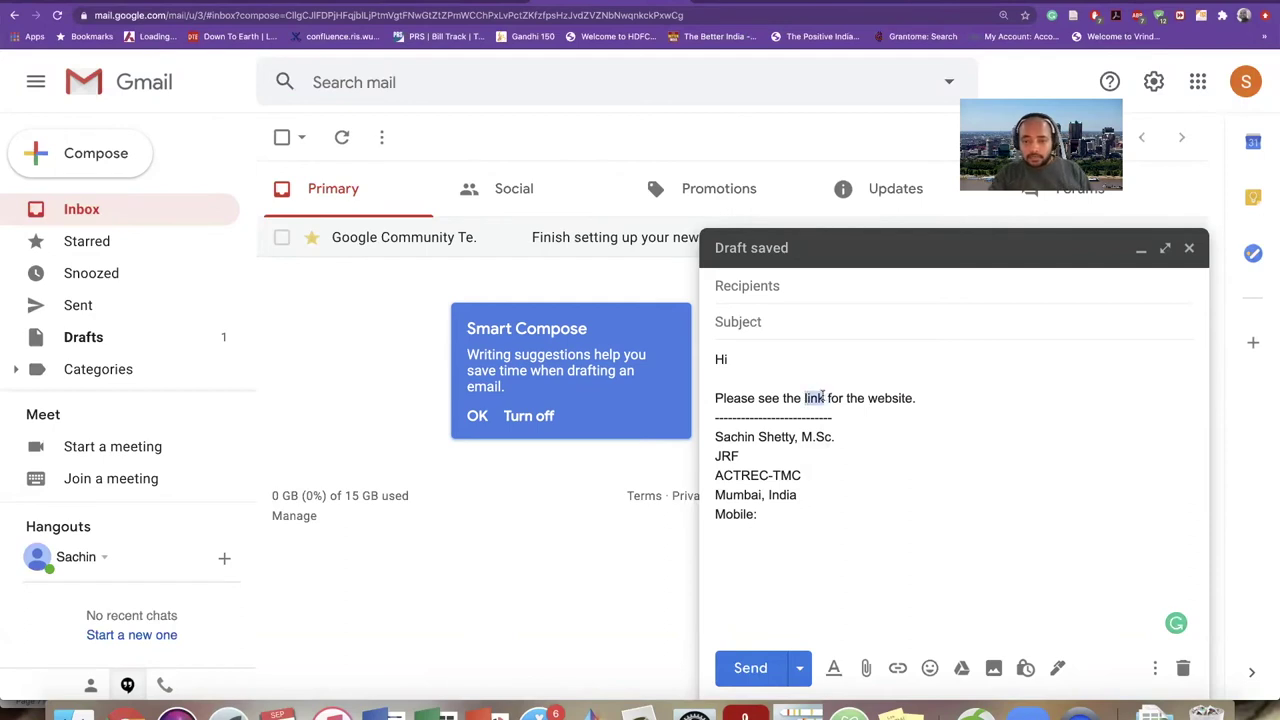
left_click(898, 668)
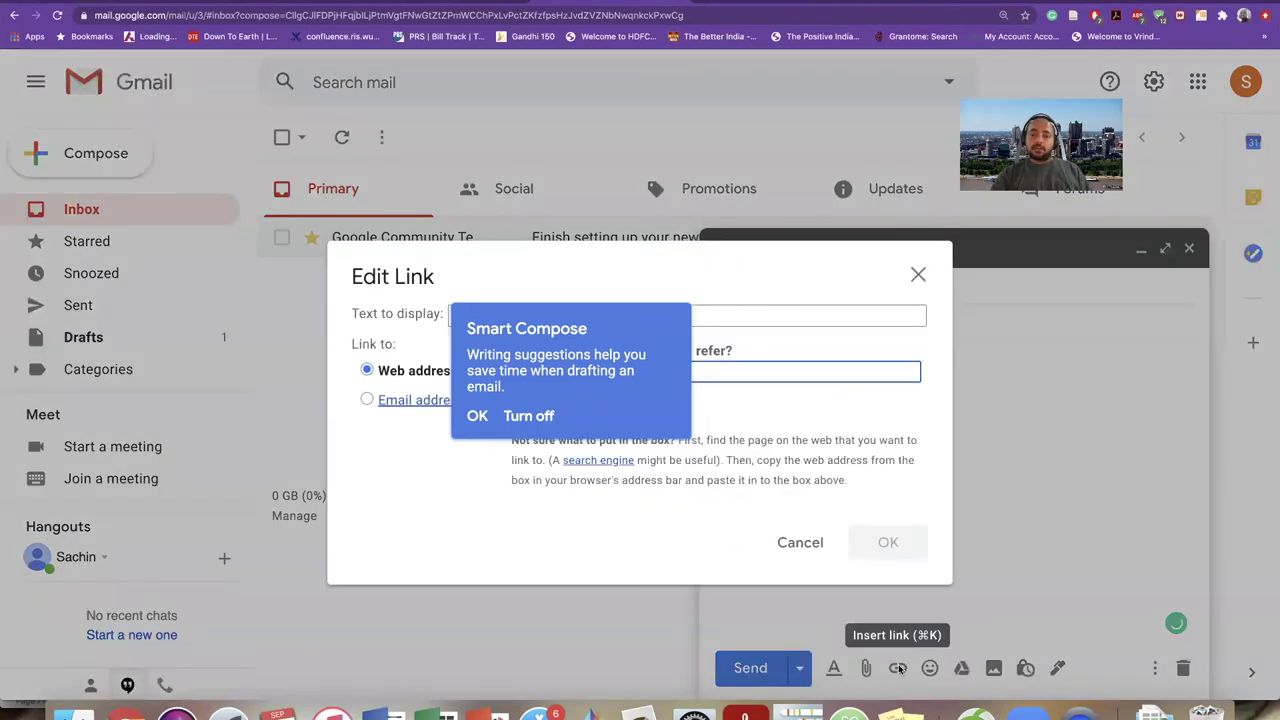
left_click(477, 416)
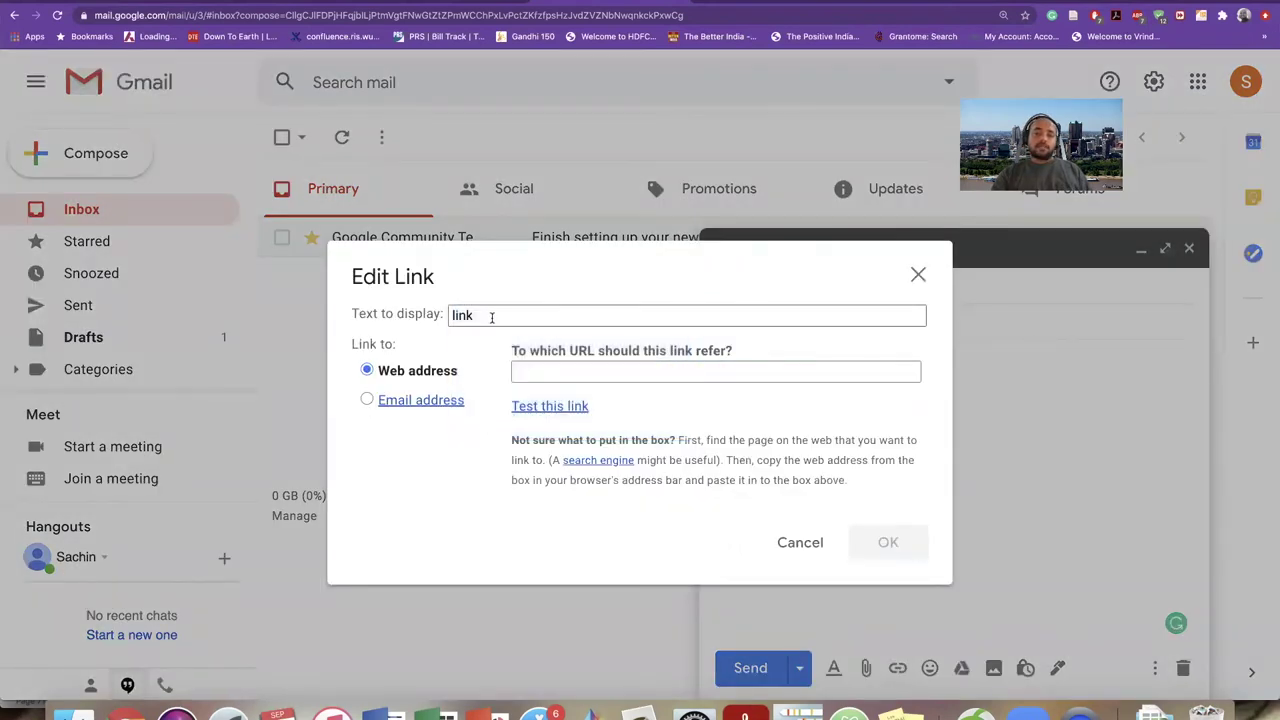
left_click(536, 376)
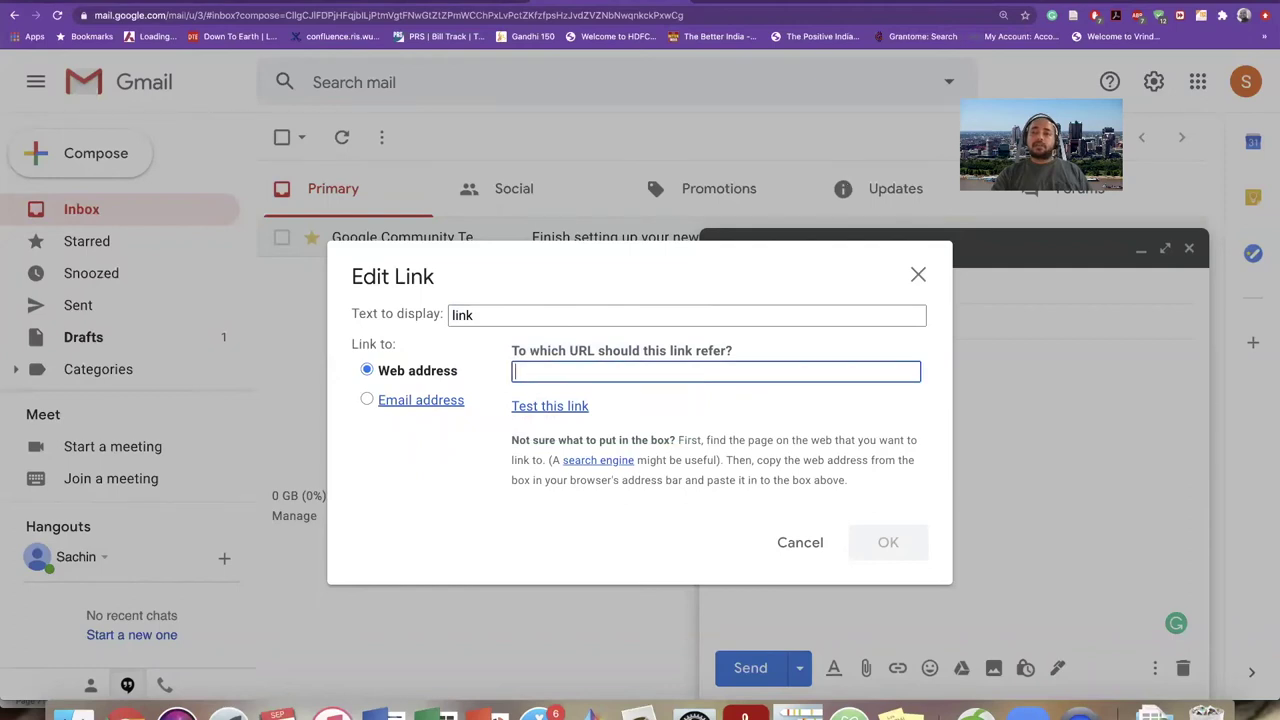
key("super+t")
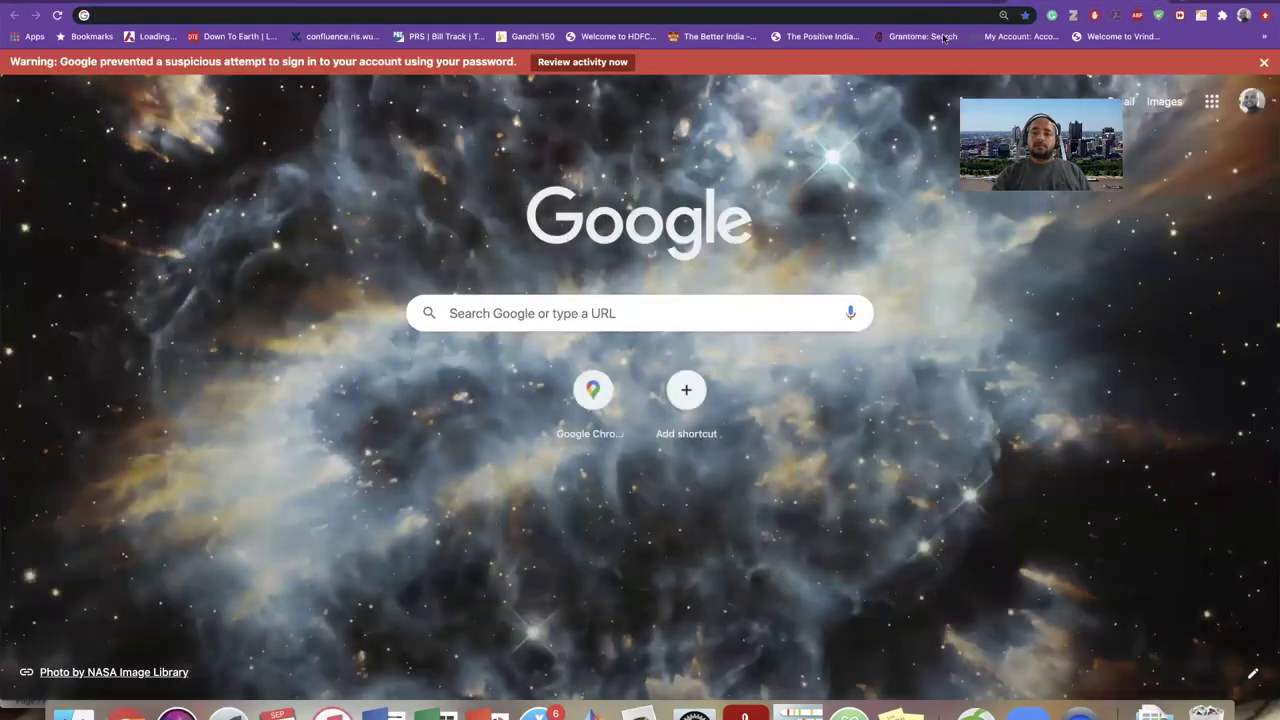
left_click(933, 40)
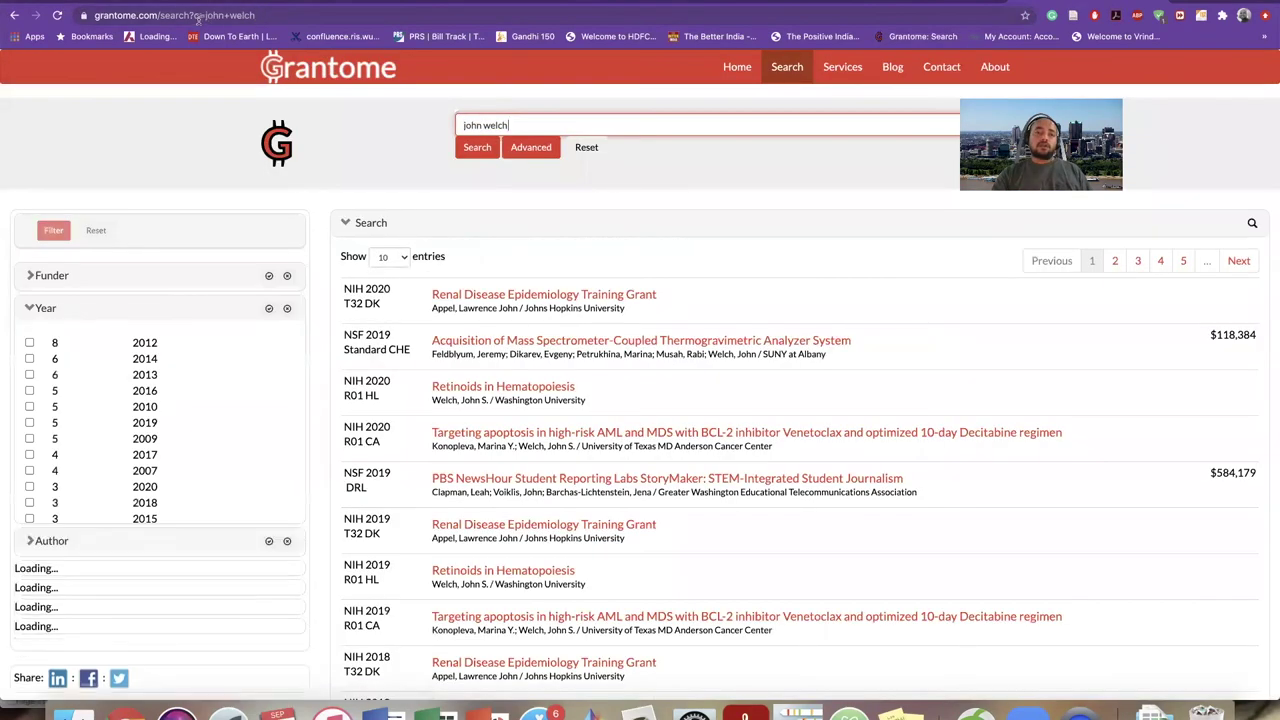
left_click_drag(157, 15, 192, 28)
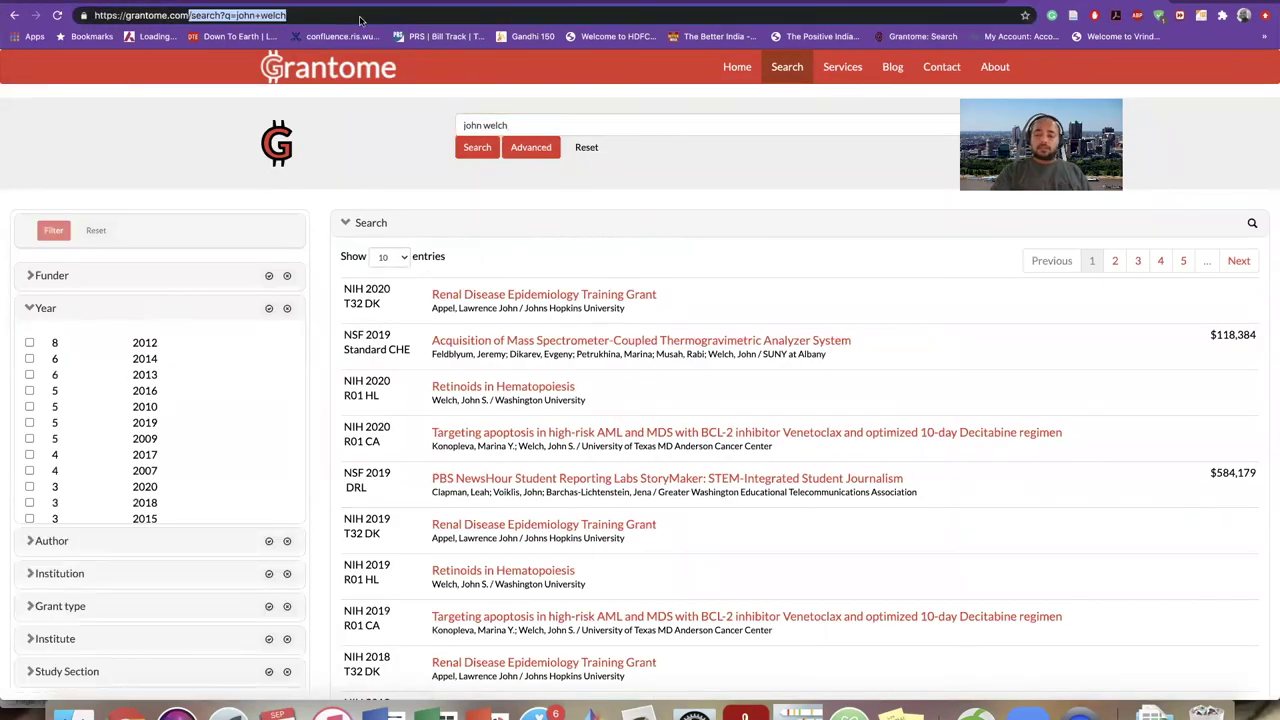
key("BackSpace")
key("Return")
left_click(175, 15)
key("super+c")
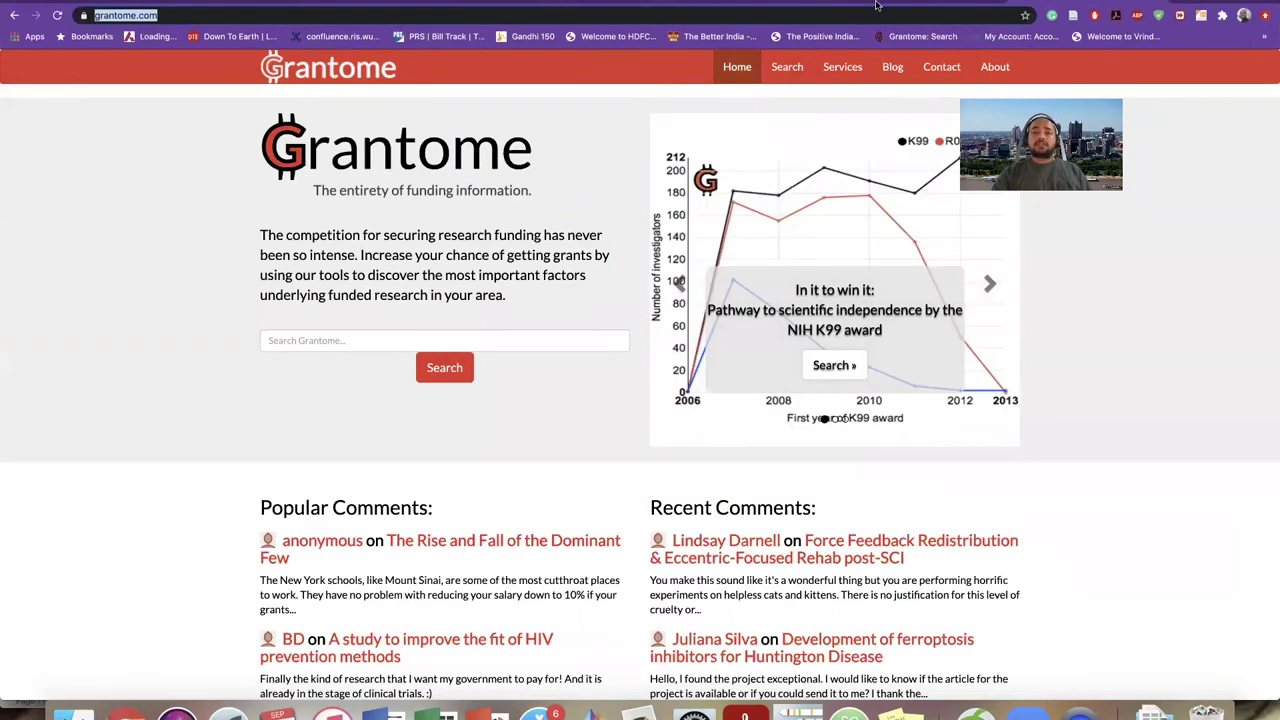
key("ctrl+Tab")
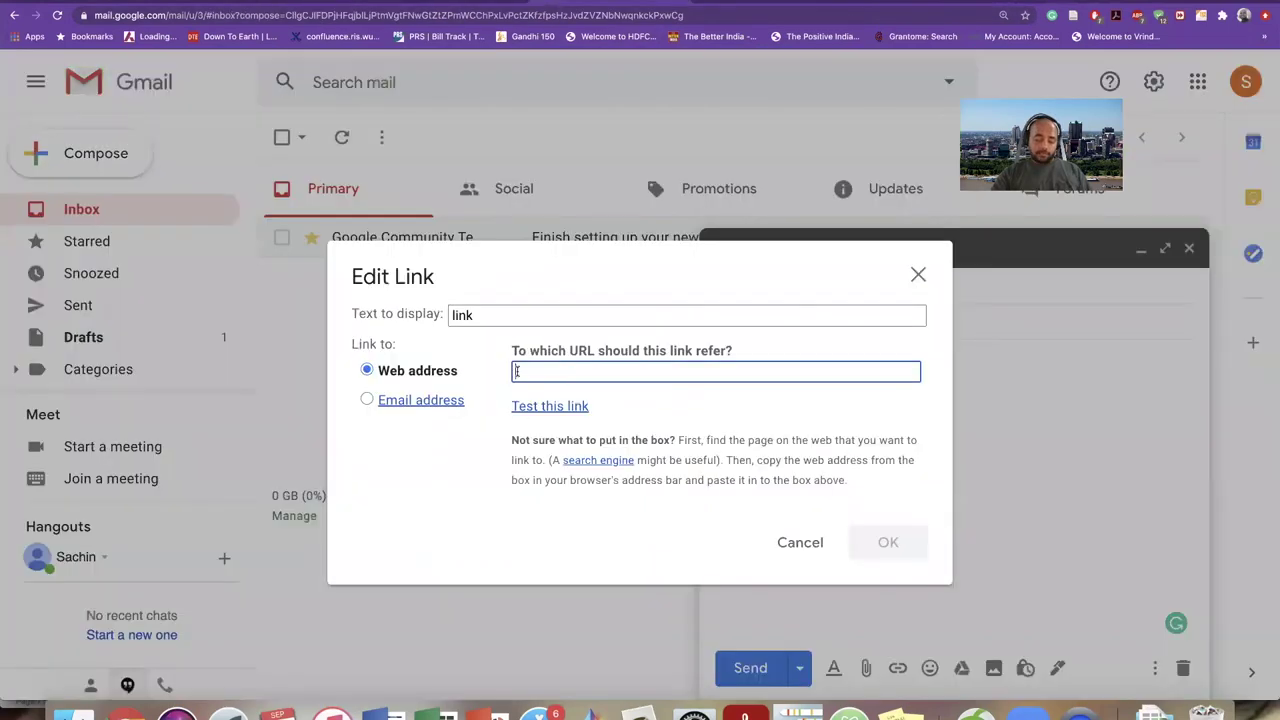
key("super+v")
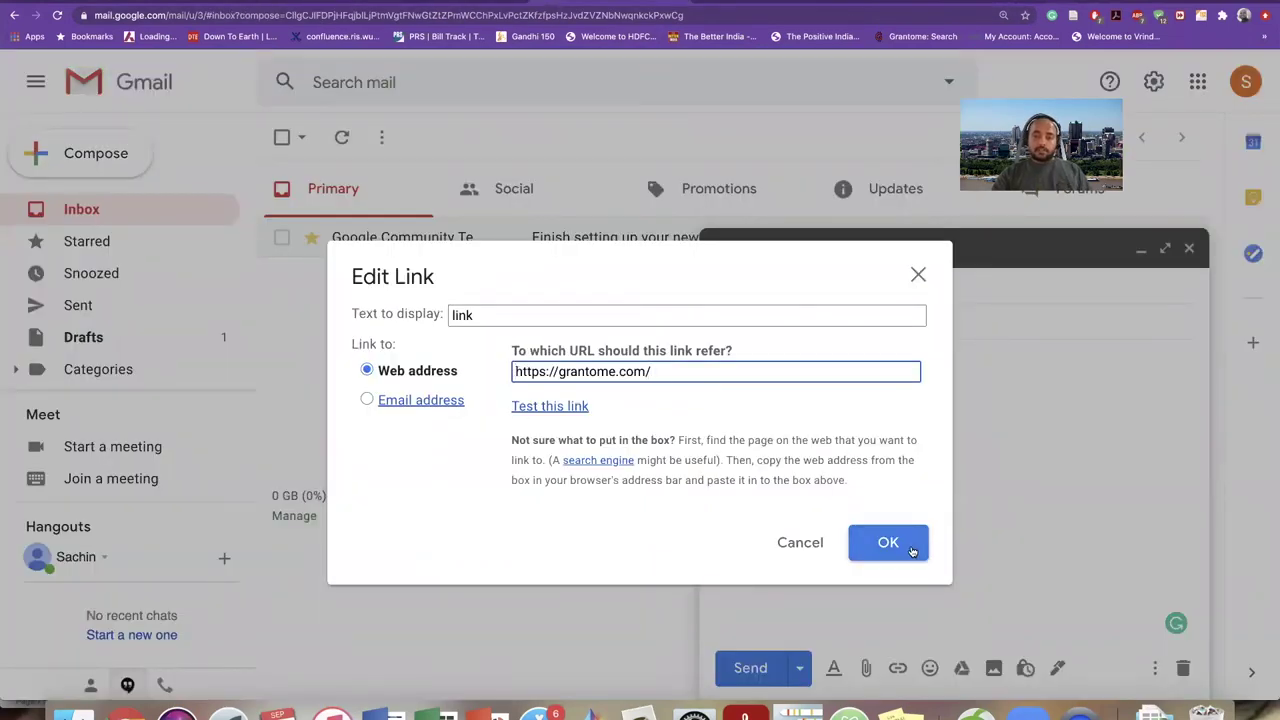
left_click(888, 543)
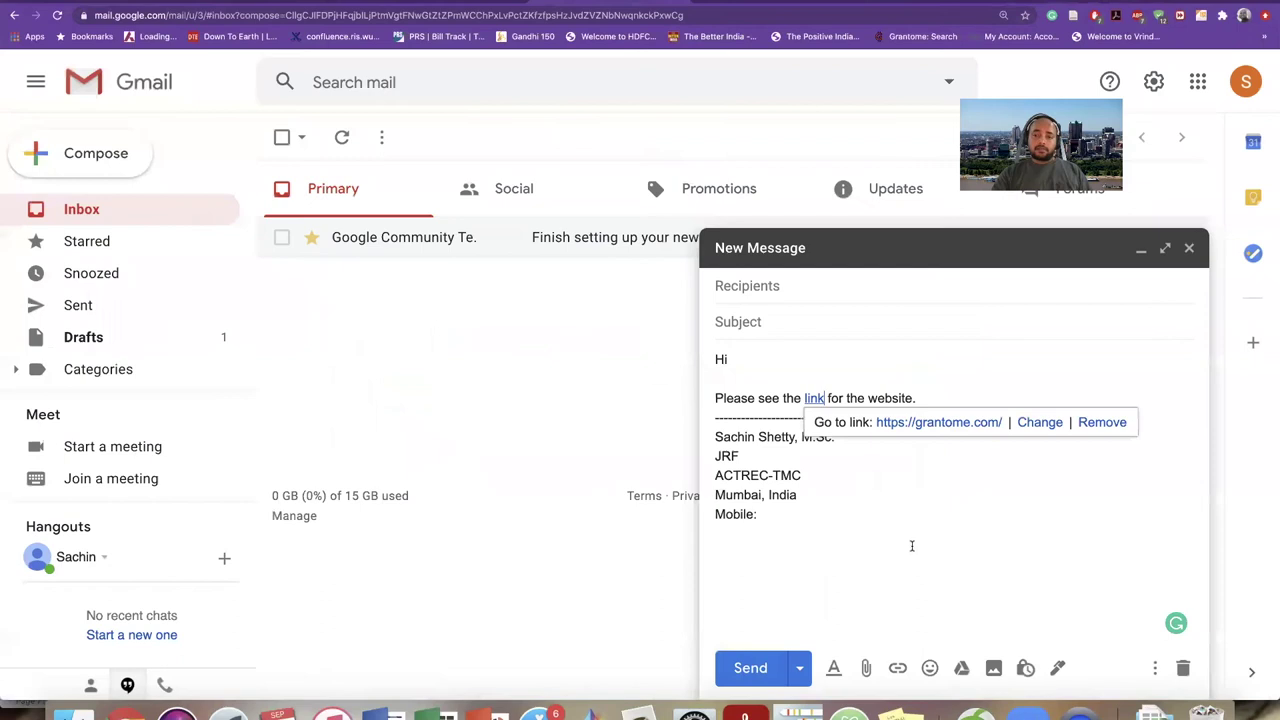
left_click(926, 395)
key("Return")
key("Return")
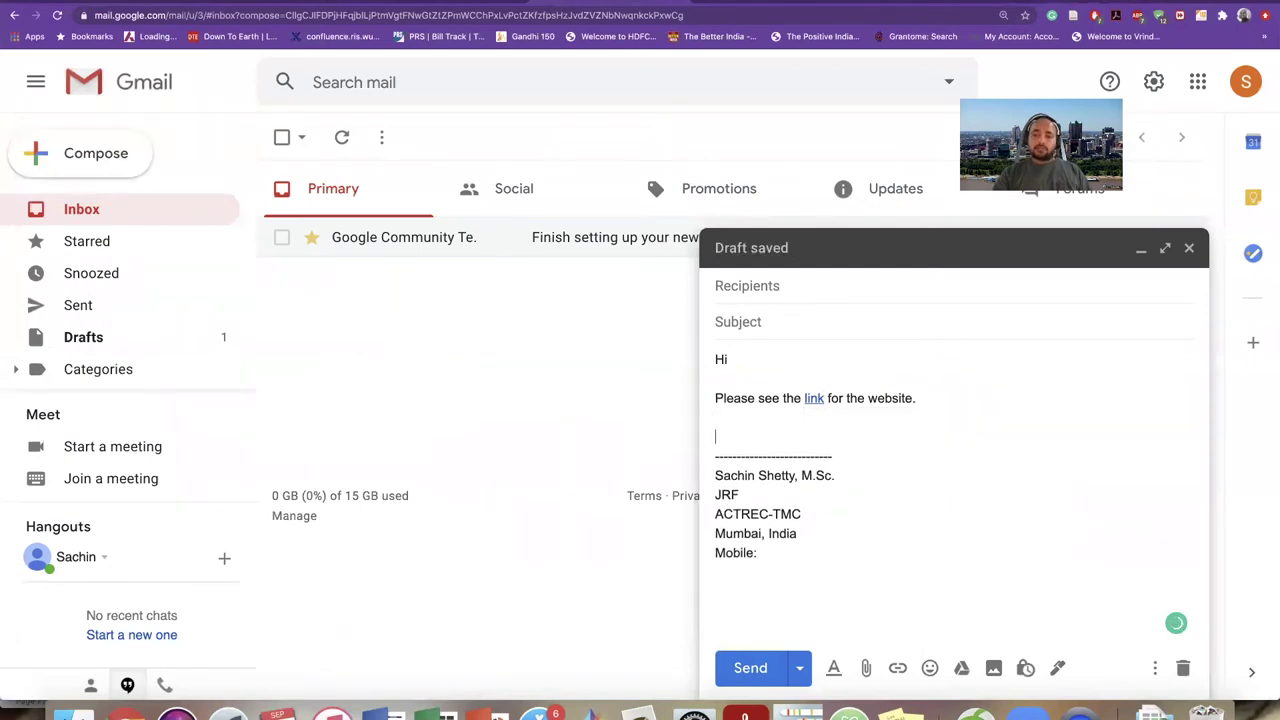
- Add the sign-off 'Thanks' below the message body
type("Thank")
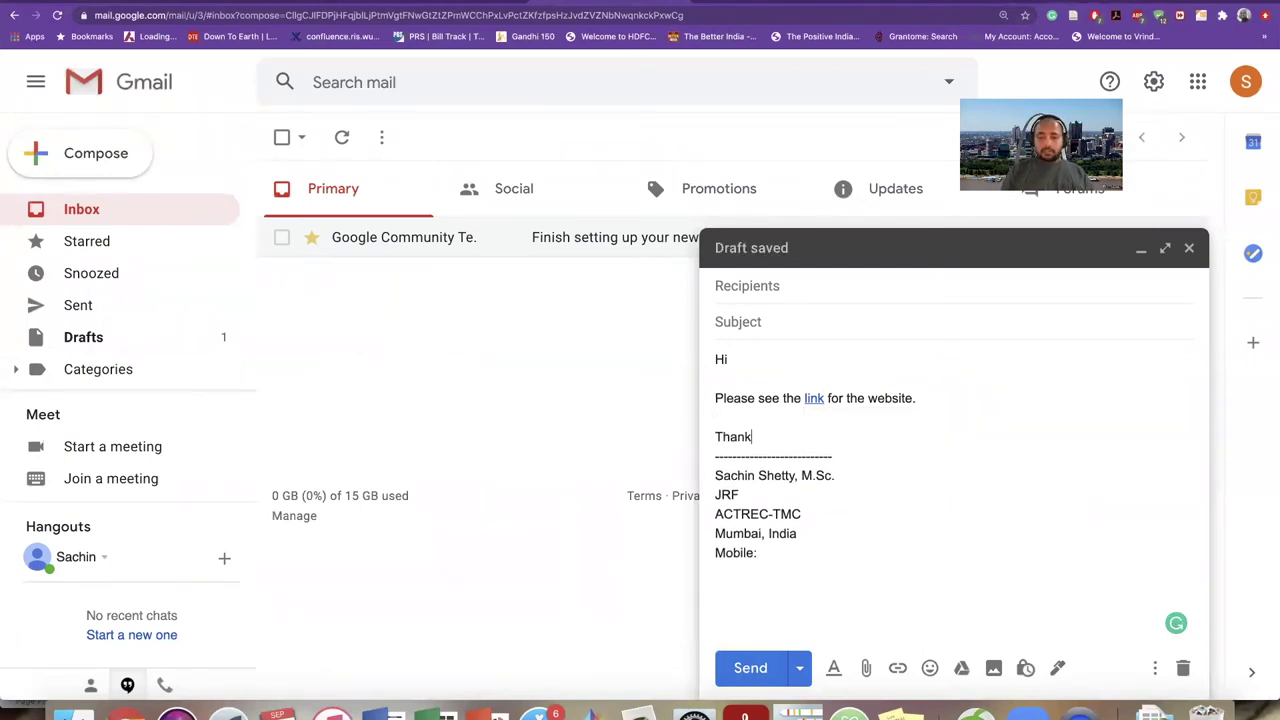
type("s")
key("Return")
type("P")
key("BackSpace")
key("BackSpace")
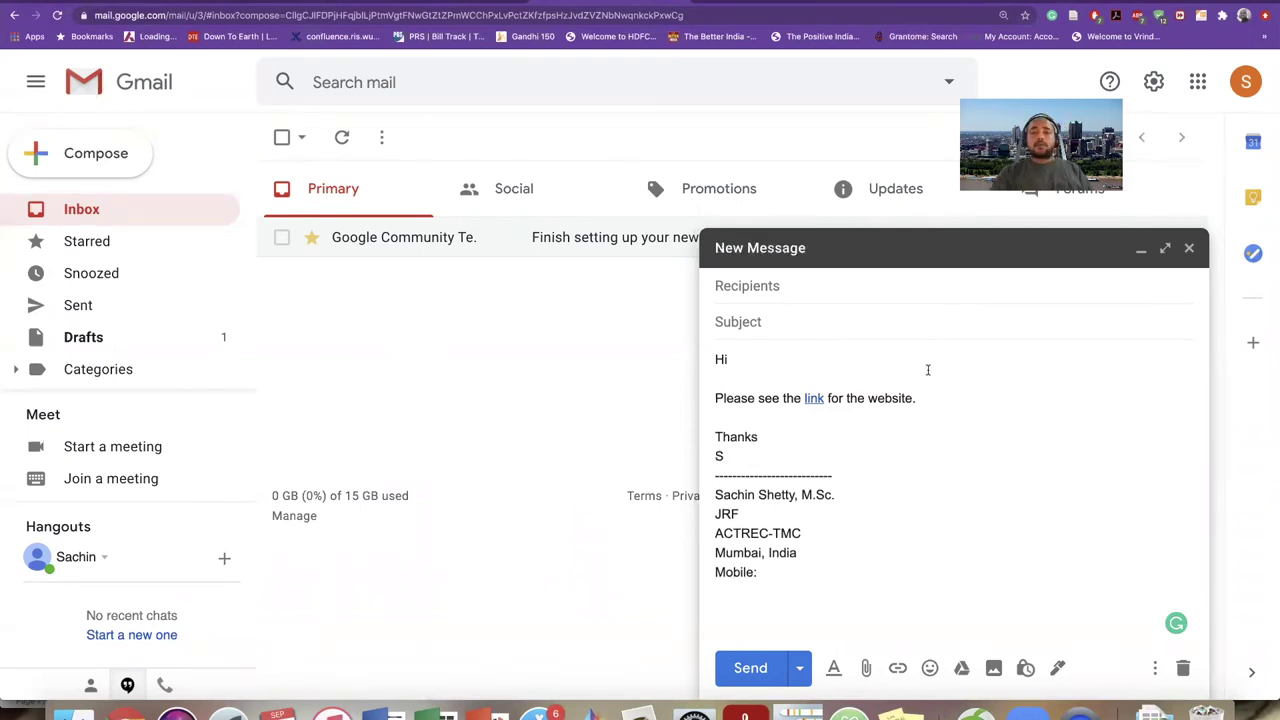
- Choose the suggested recipient, enter subject 'Hi', and send the email
left_click(864, 277)
type("PAWA")
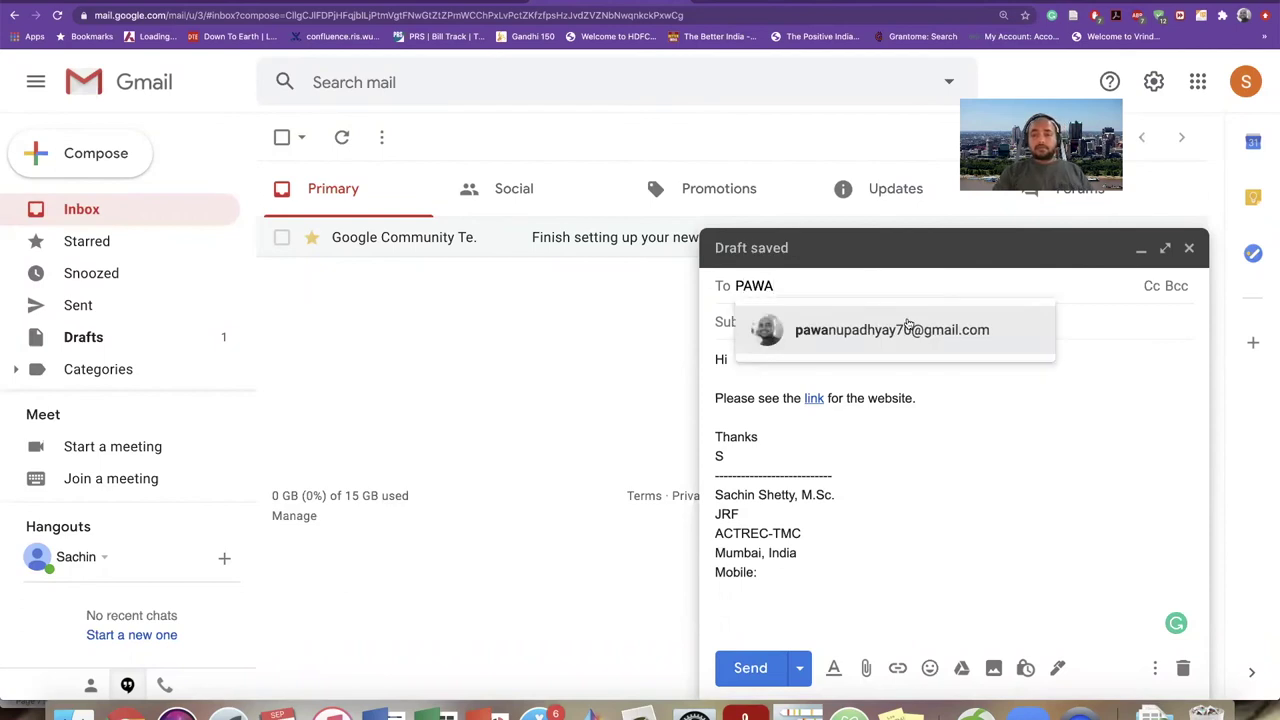
left_click(900, 329)
left_click(845, 326)
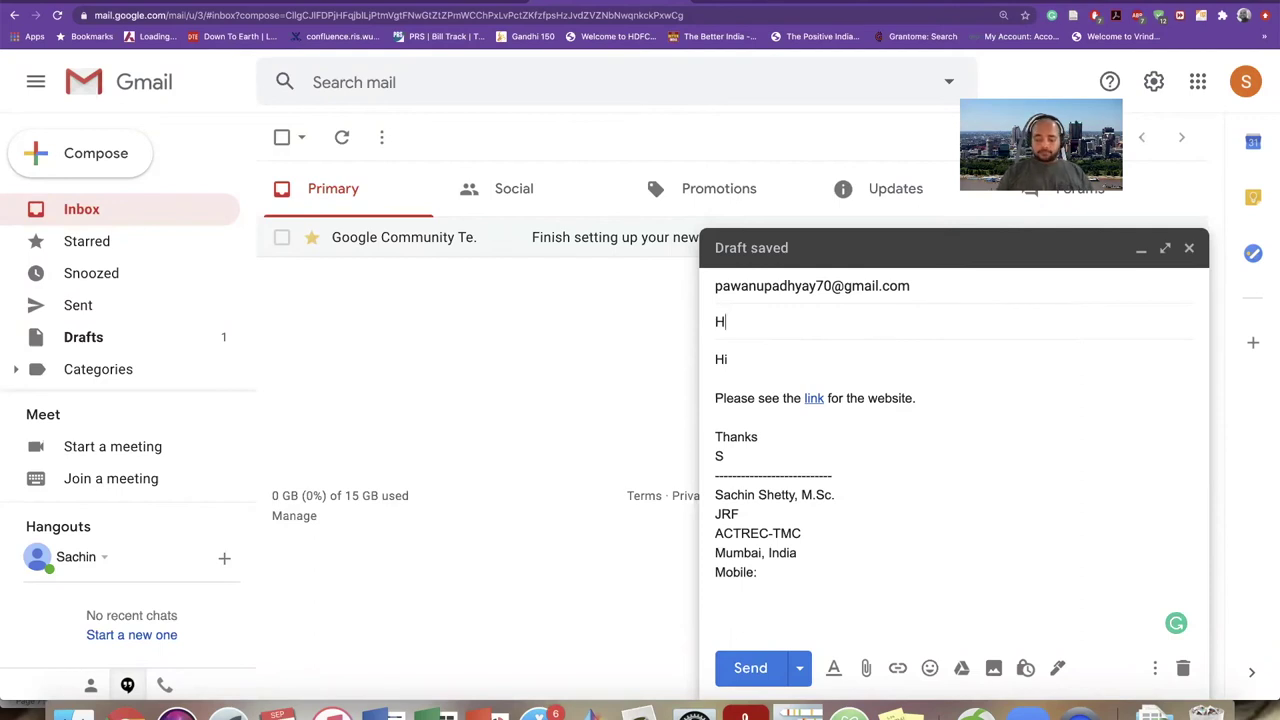
left_click(752, 670)
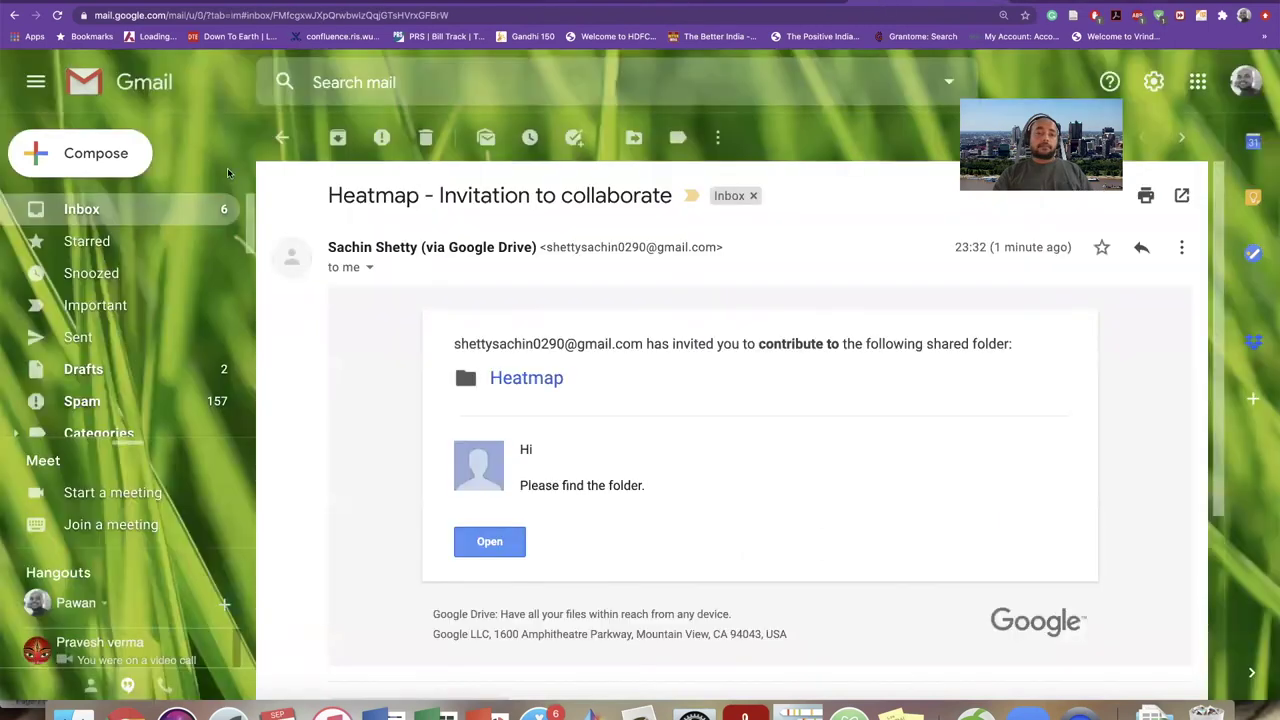
- Return to the Primary inbox and refresh Gmail to fetch the new 'Hi' email
left_click(277, 146)
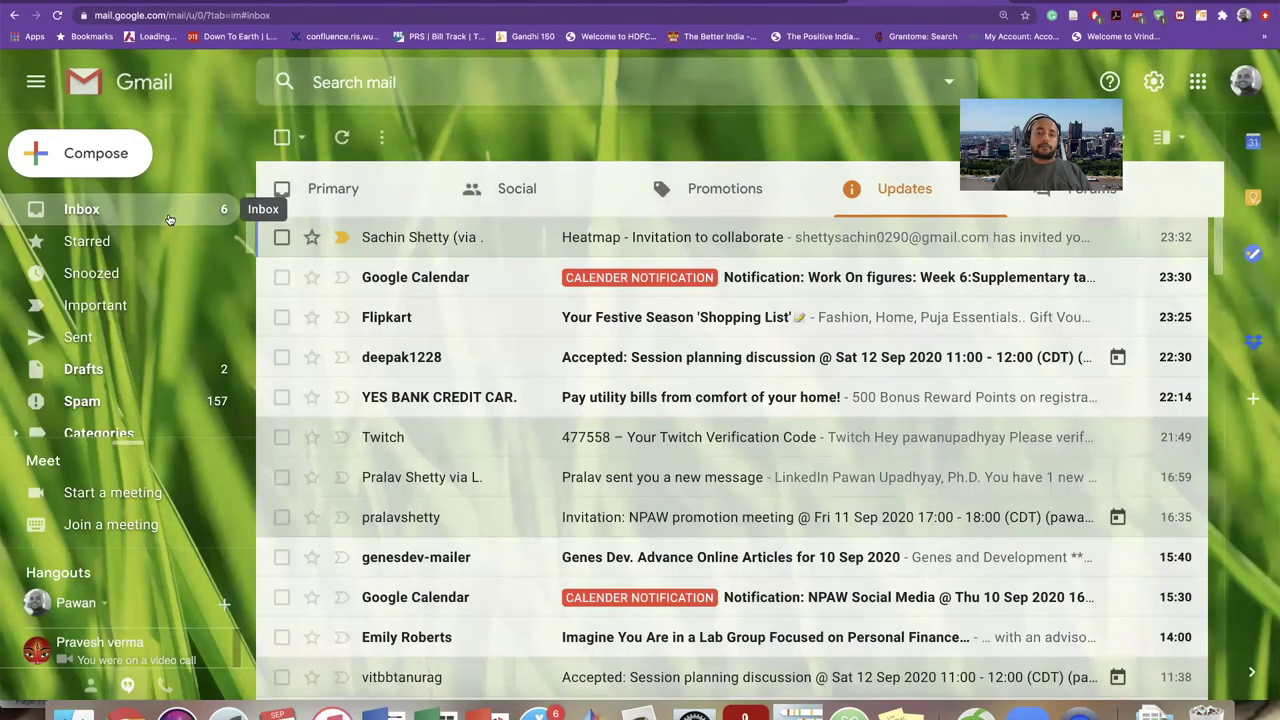
left_click(376, 205)
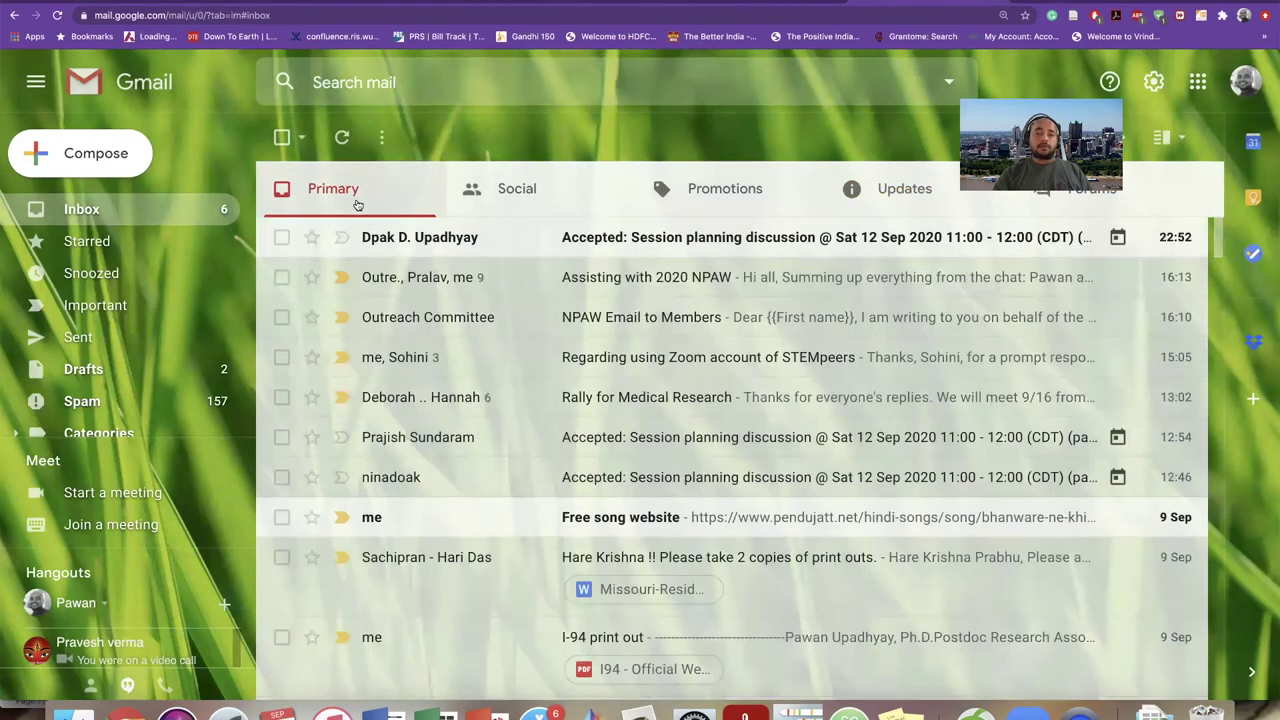
left_click(341, 138)
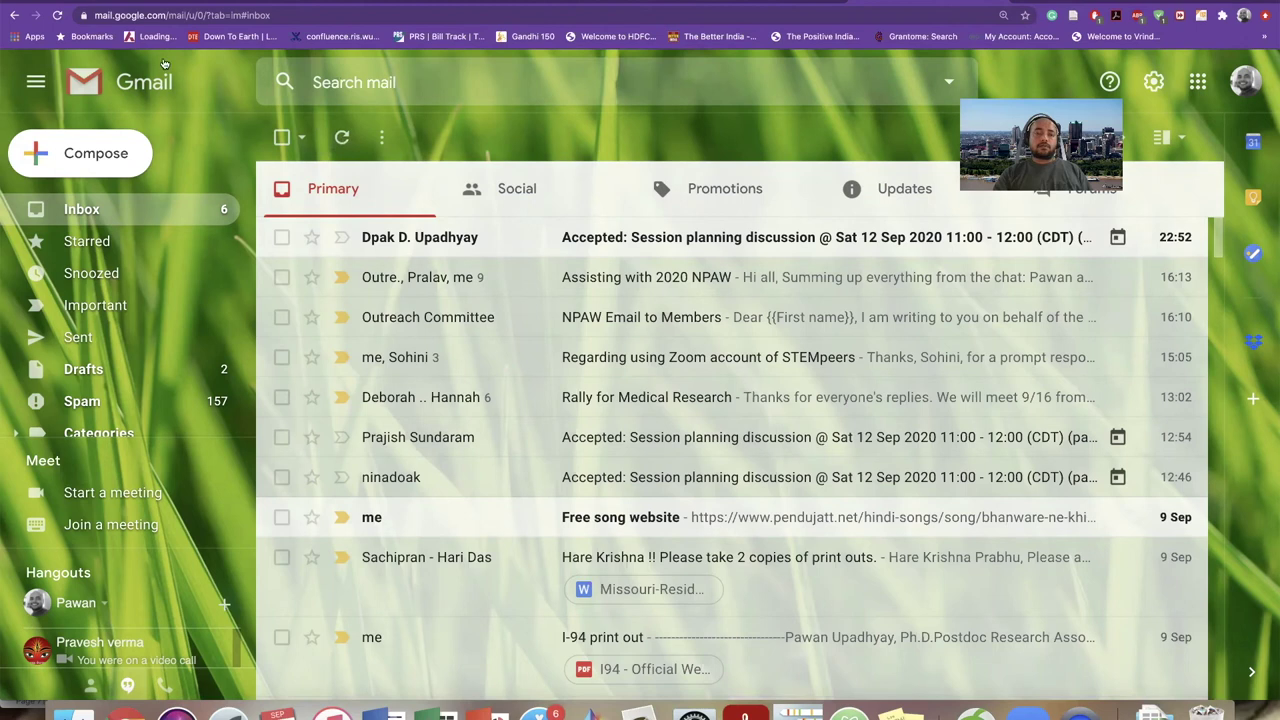
left_click(58, 16)
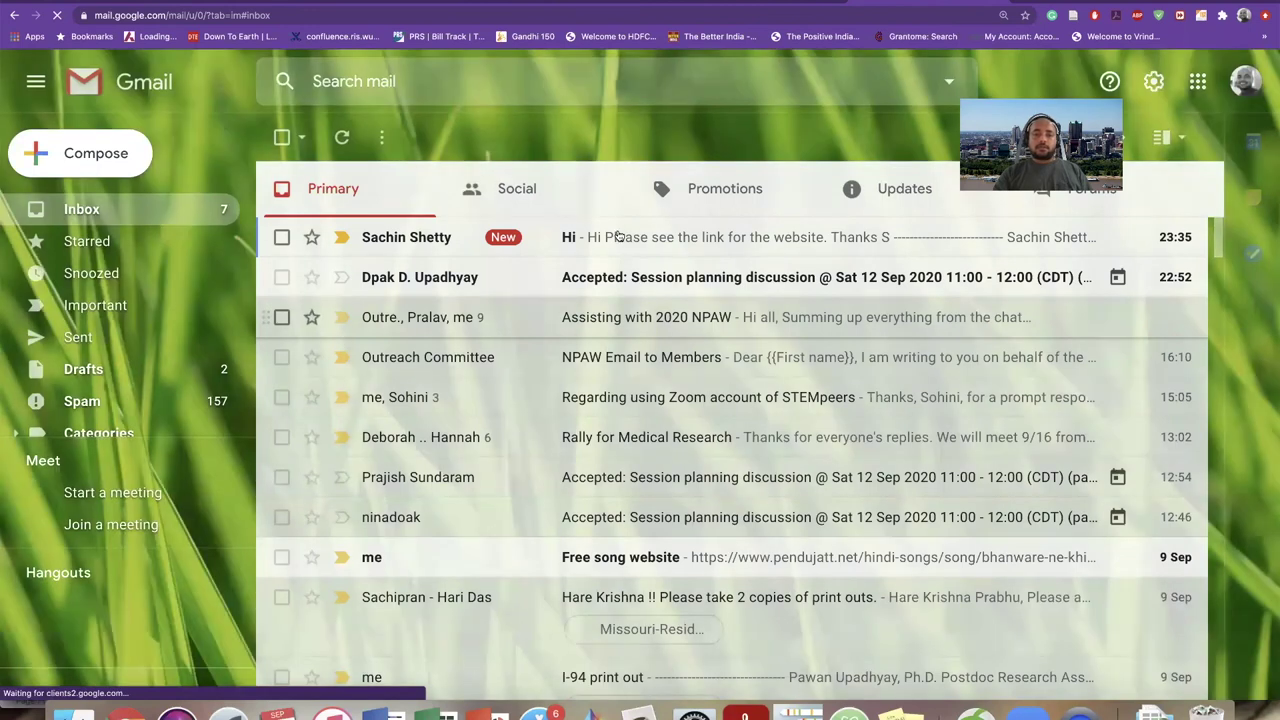
- Open the received 'Hi' email, confirm its link opens Grantome, and return to the inbox
left_click(617, 237)
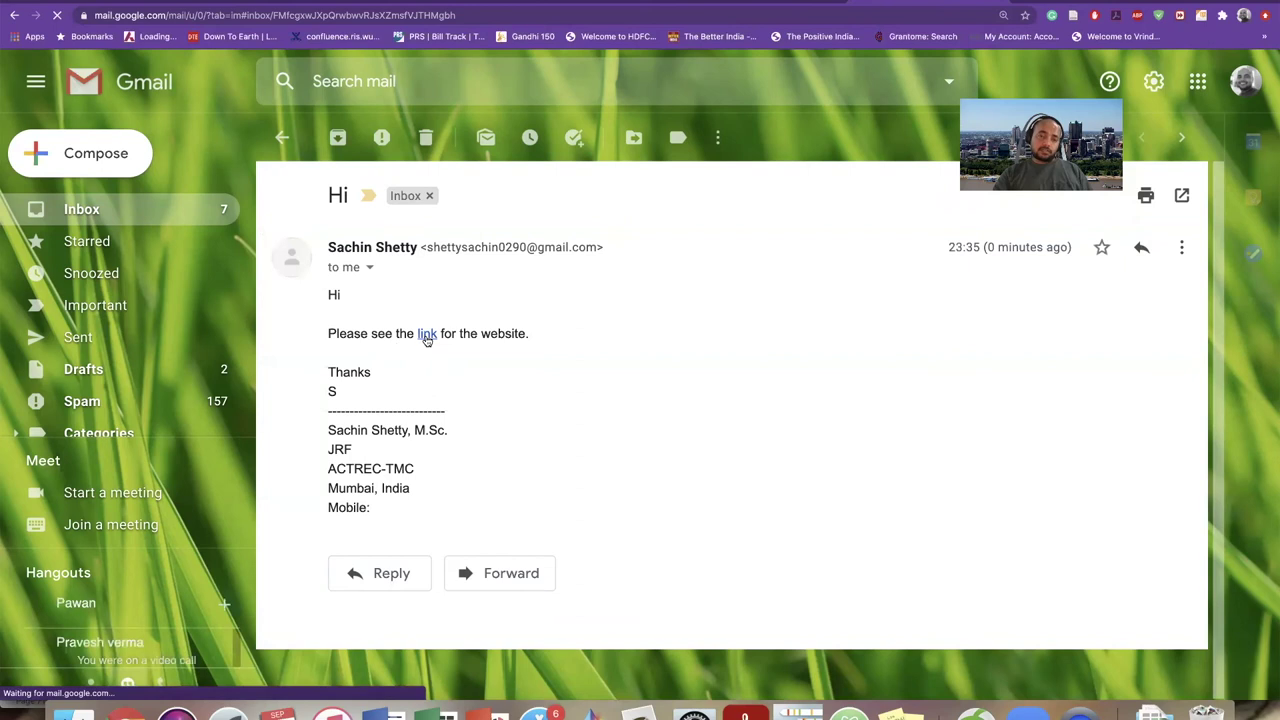
left_click(426, 336)
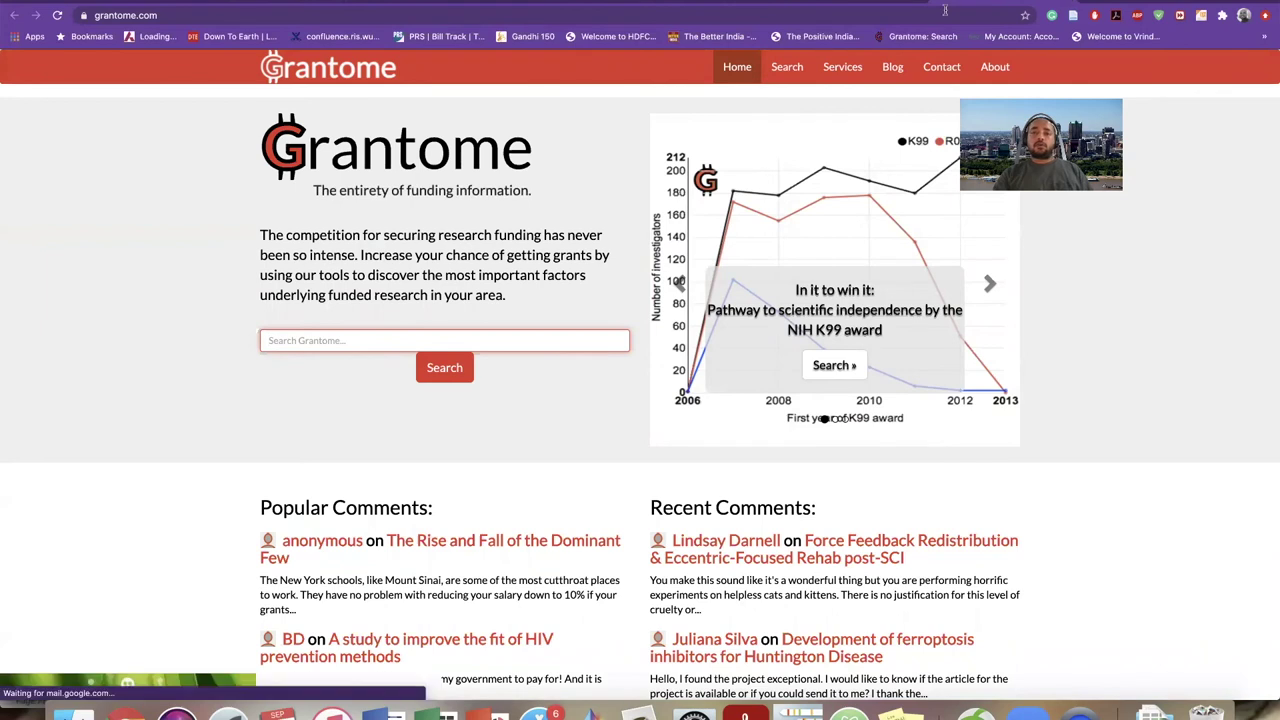
key("super+bracketleft")
left_click(279, 133)
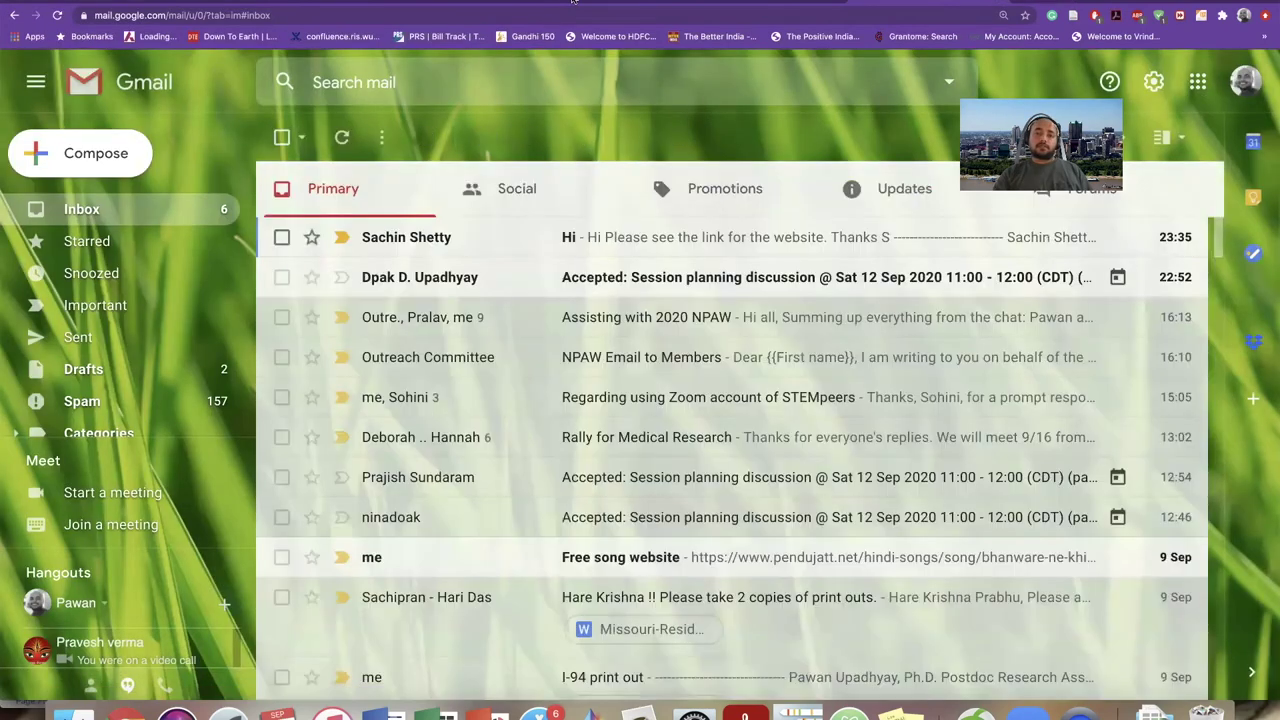
key("super+grave")
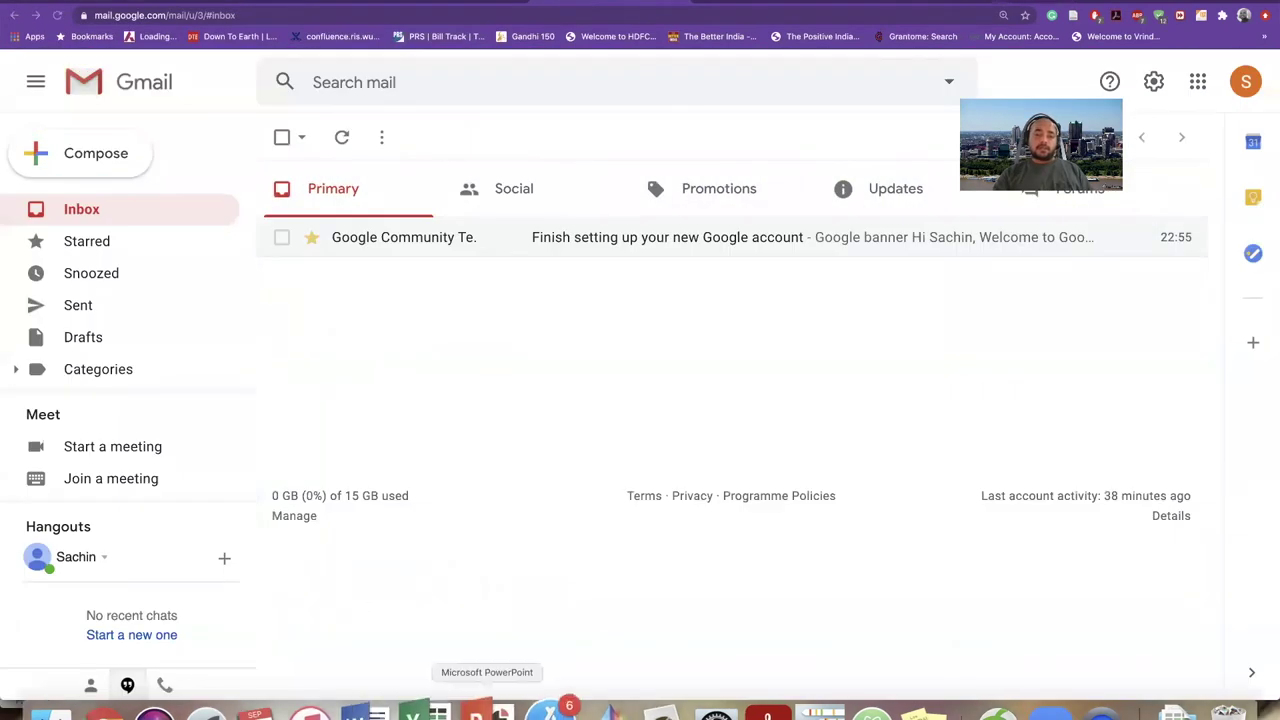
left_click(486, 712)
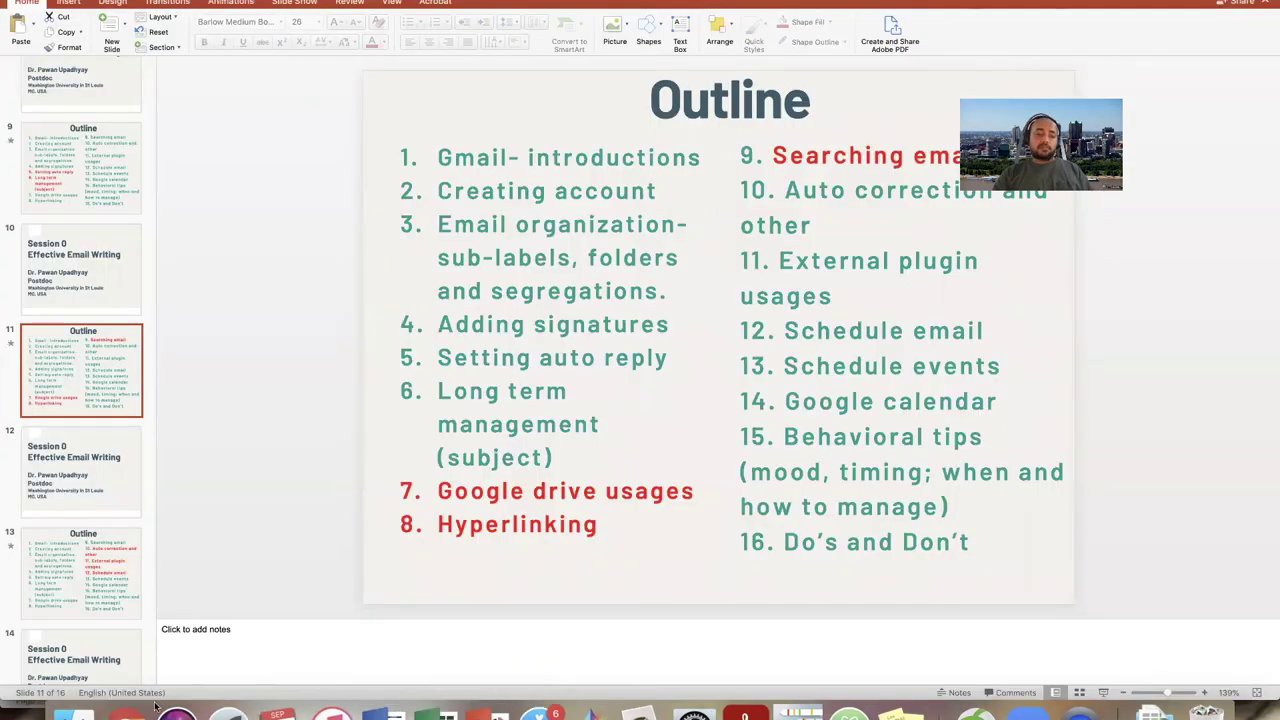
left_click(127, 712)
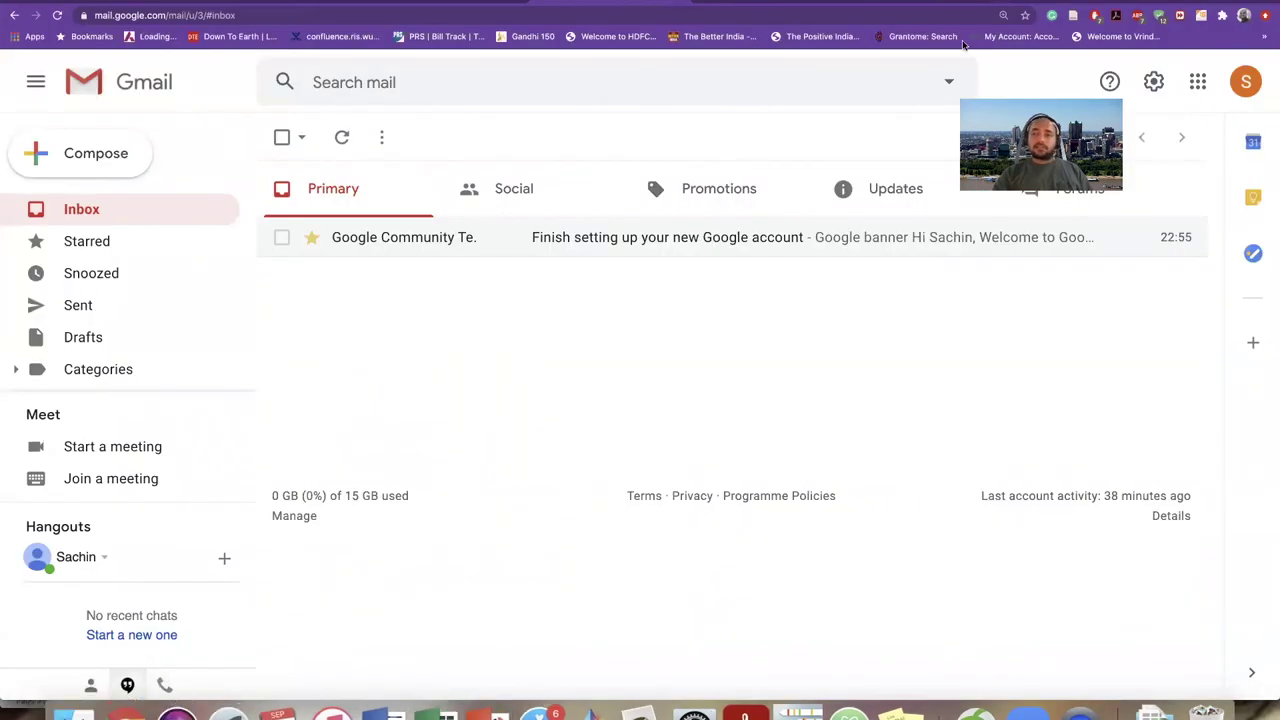
key("super+grave")
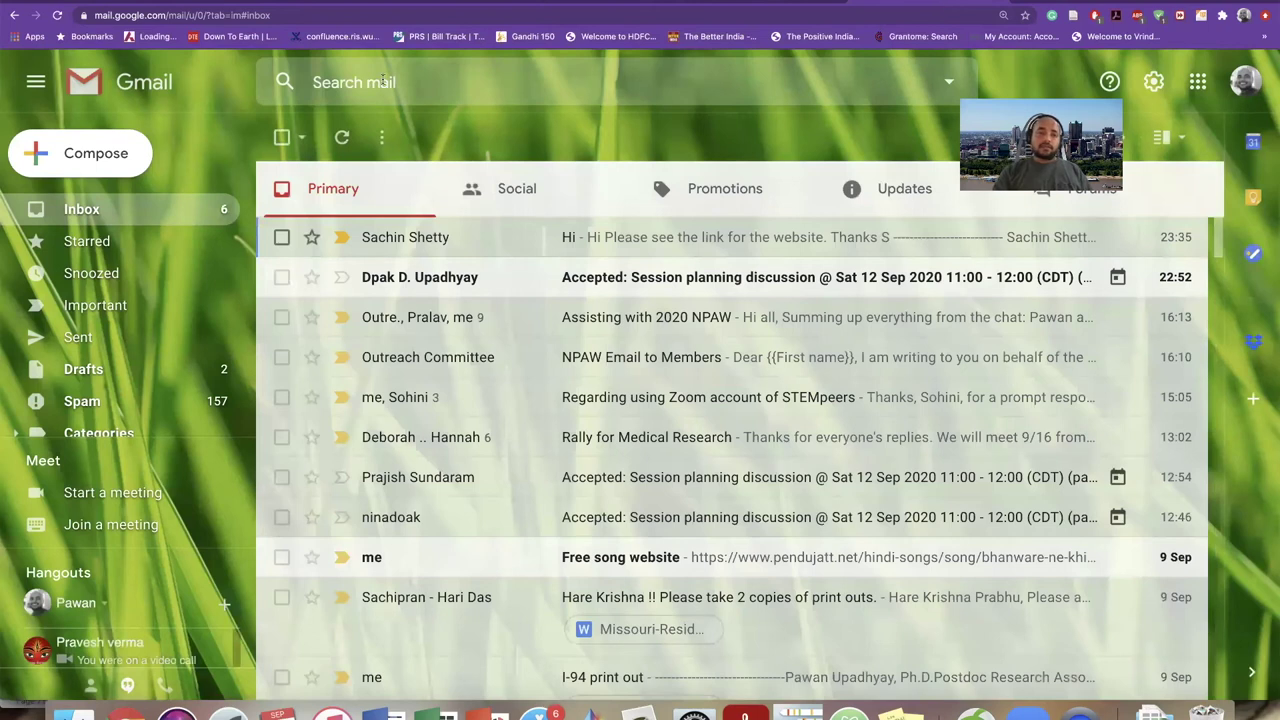
- Bring up Gmail's advanced search form from the search bar's options arrow
left_click(900, 82)
left_click(950, 81)
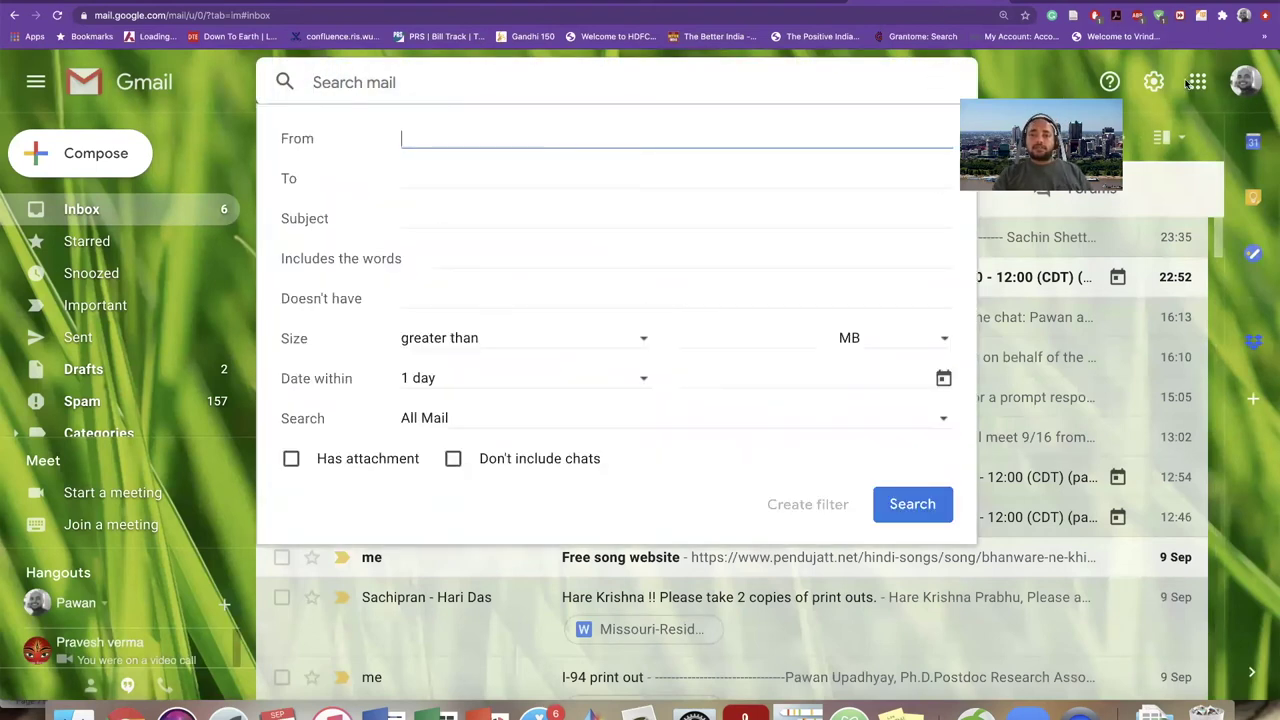
left_click(977, 88)
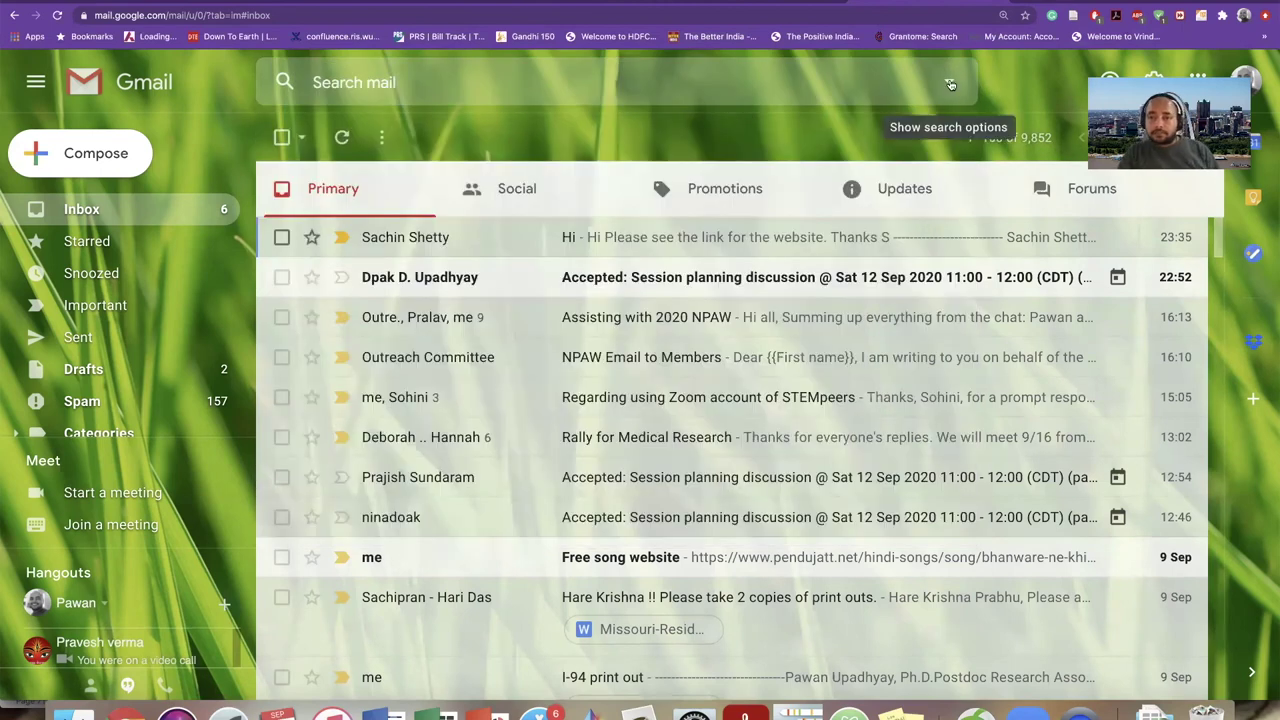
left_click(950, 83)
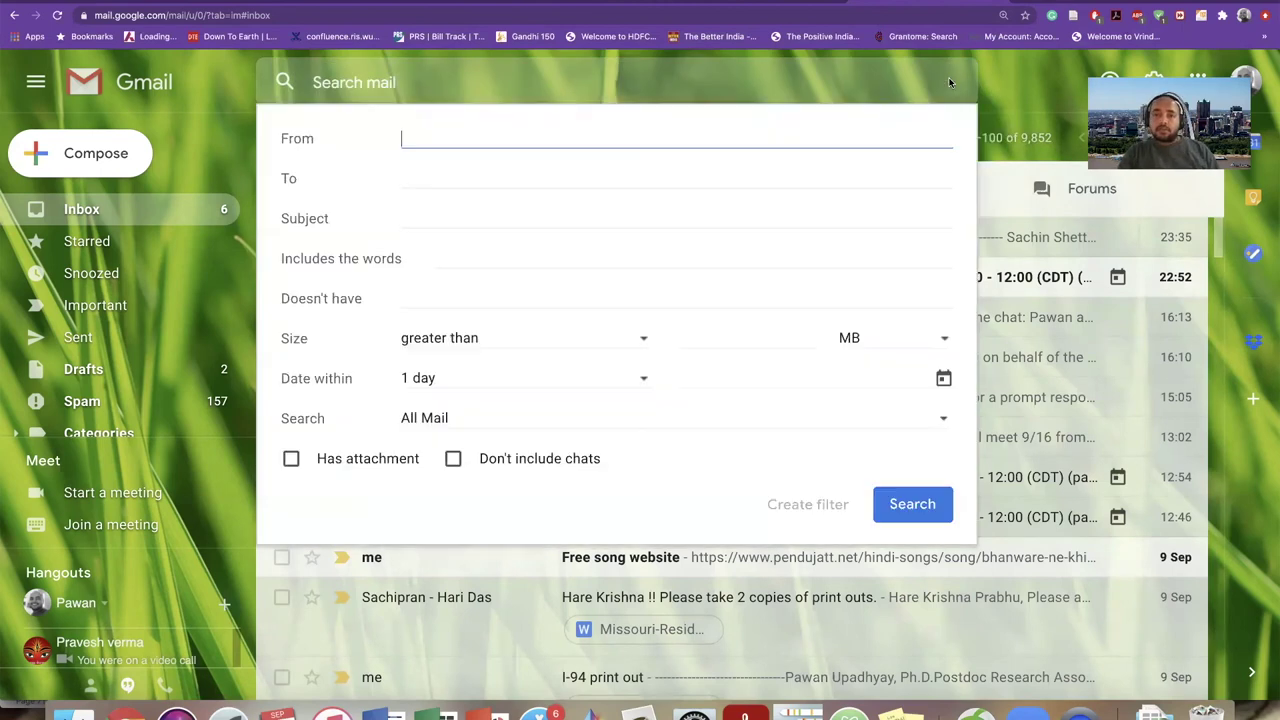
left_click(700, 86)
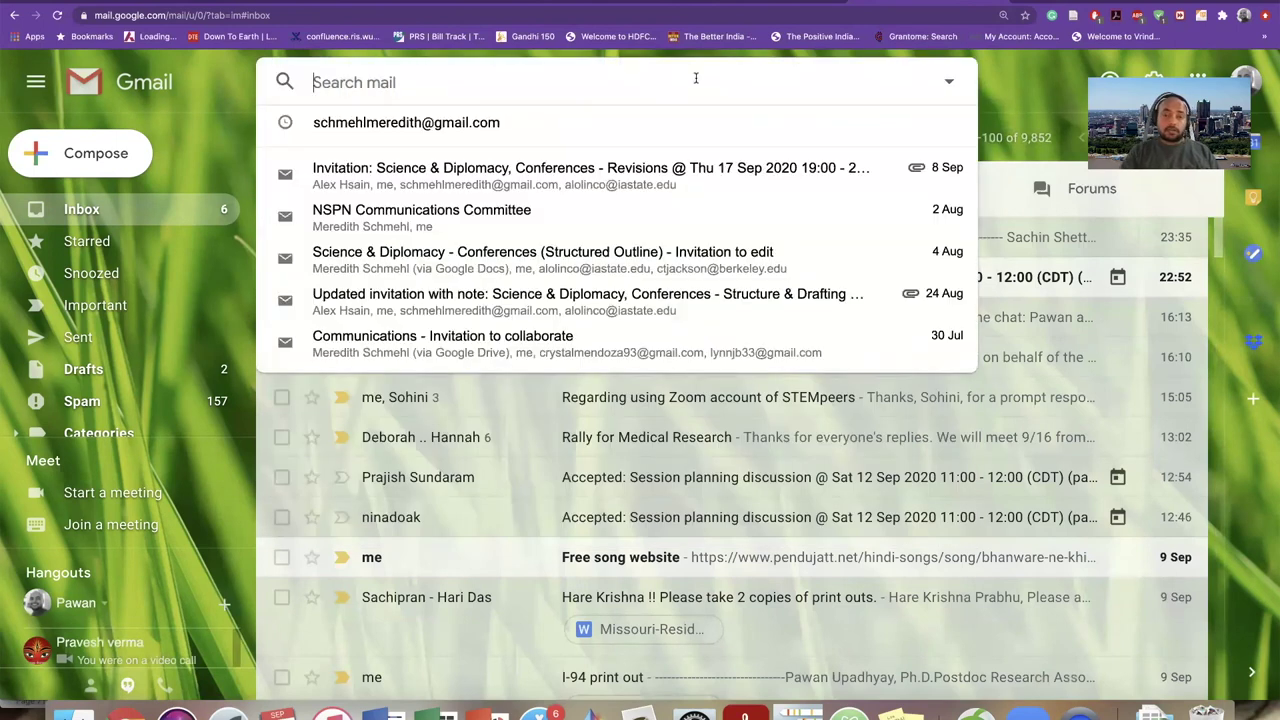
left_click(950, 82)
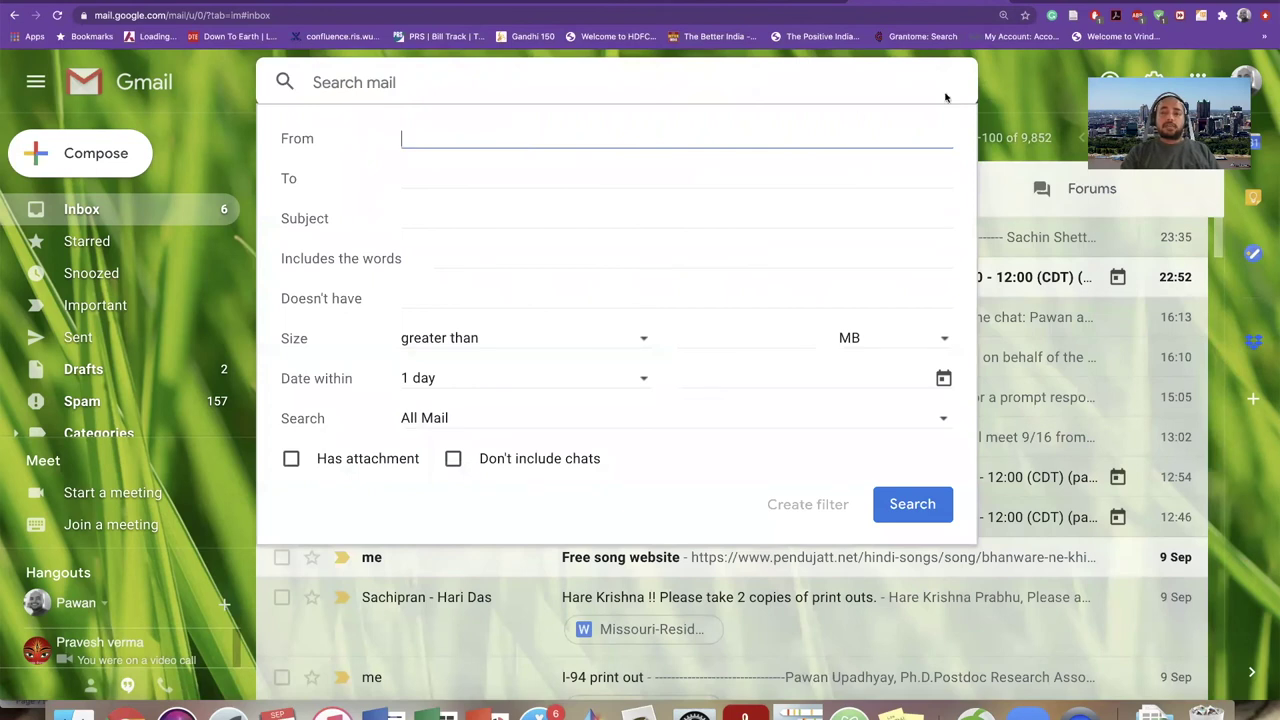
left_click(986, 75)
left_click(948, 84)
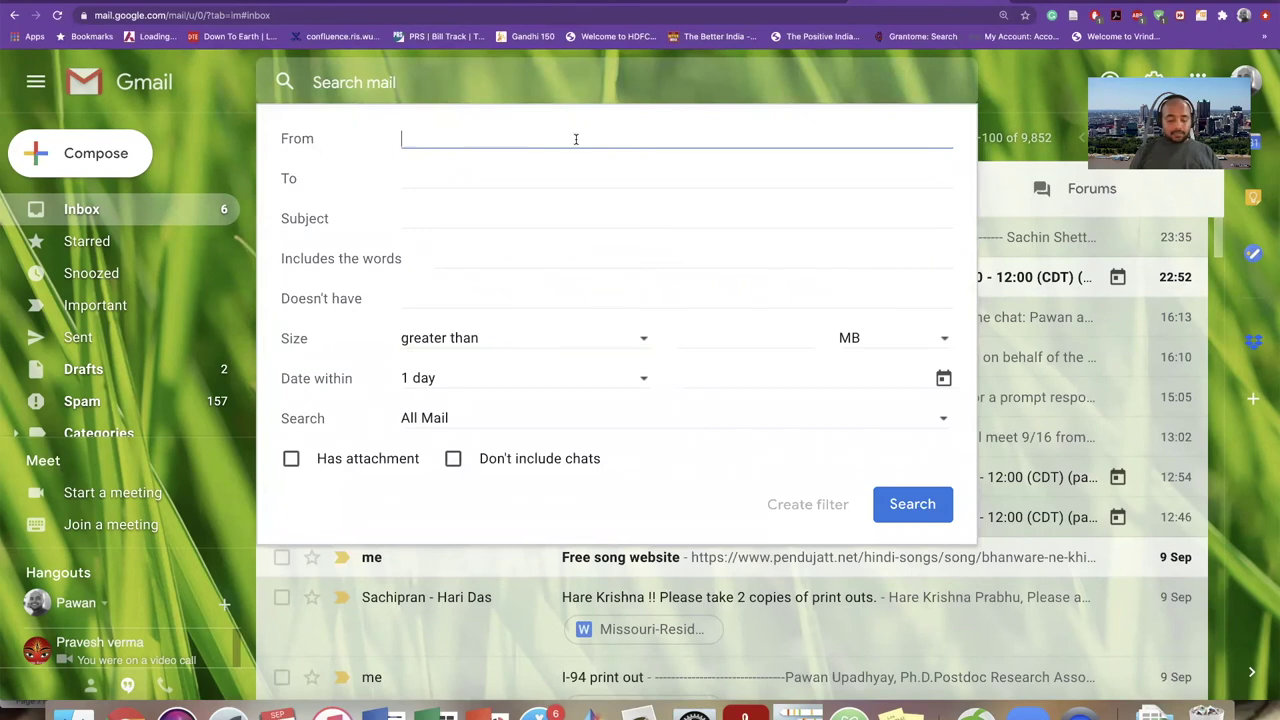
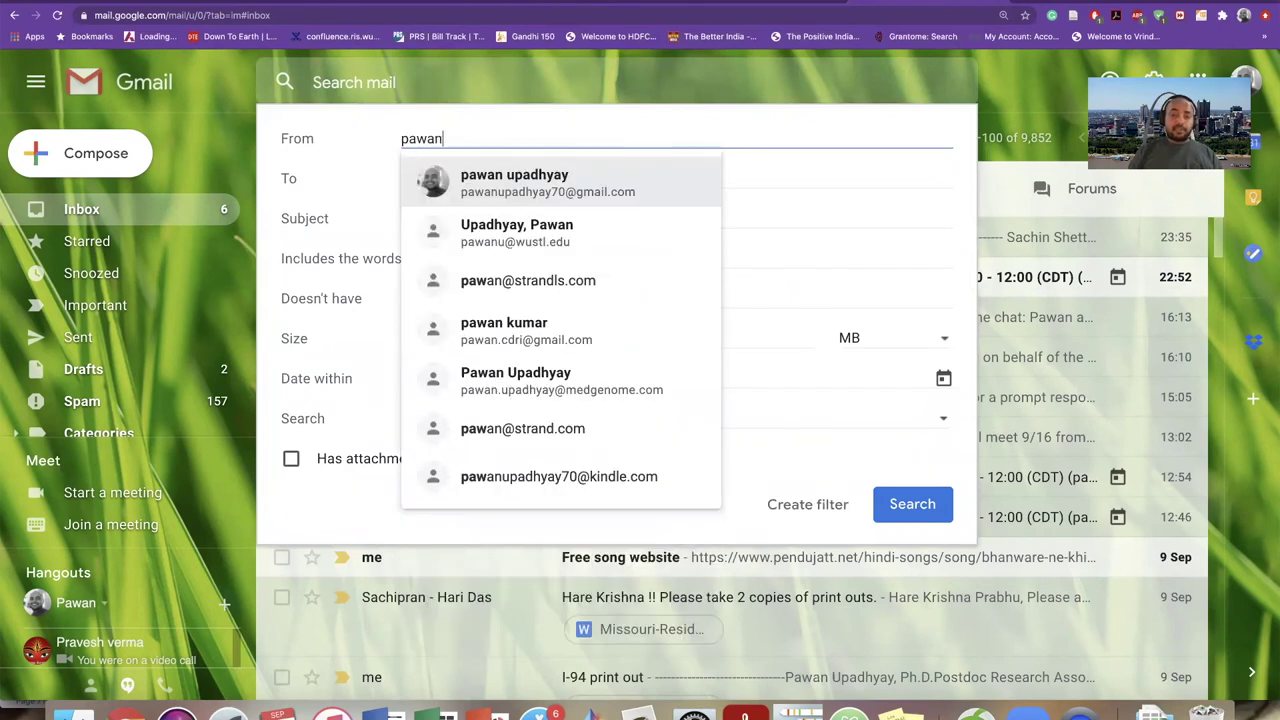
- Set the account's own address as sender and recipient, and 'code' as the subject
left_click(560, 182)
left_click(463, 177)
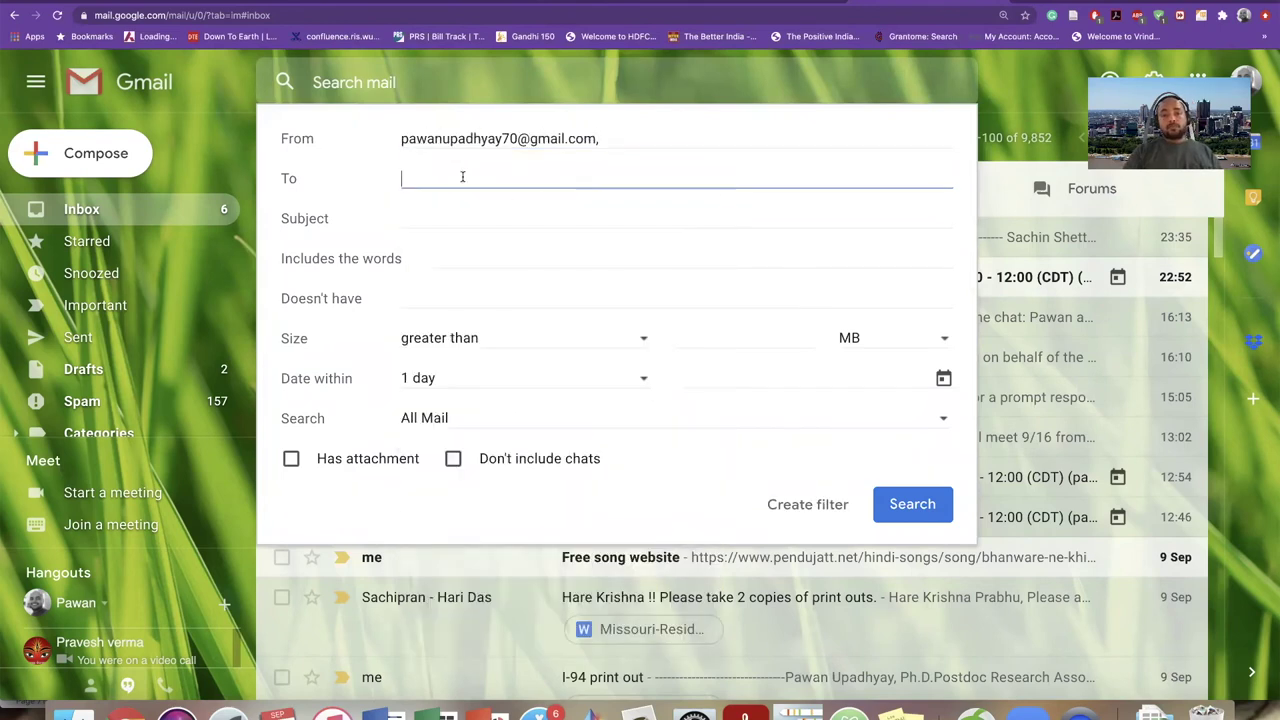
type("pawan")
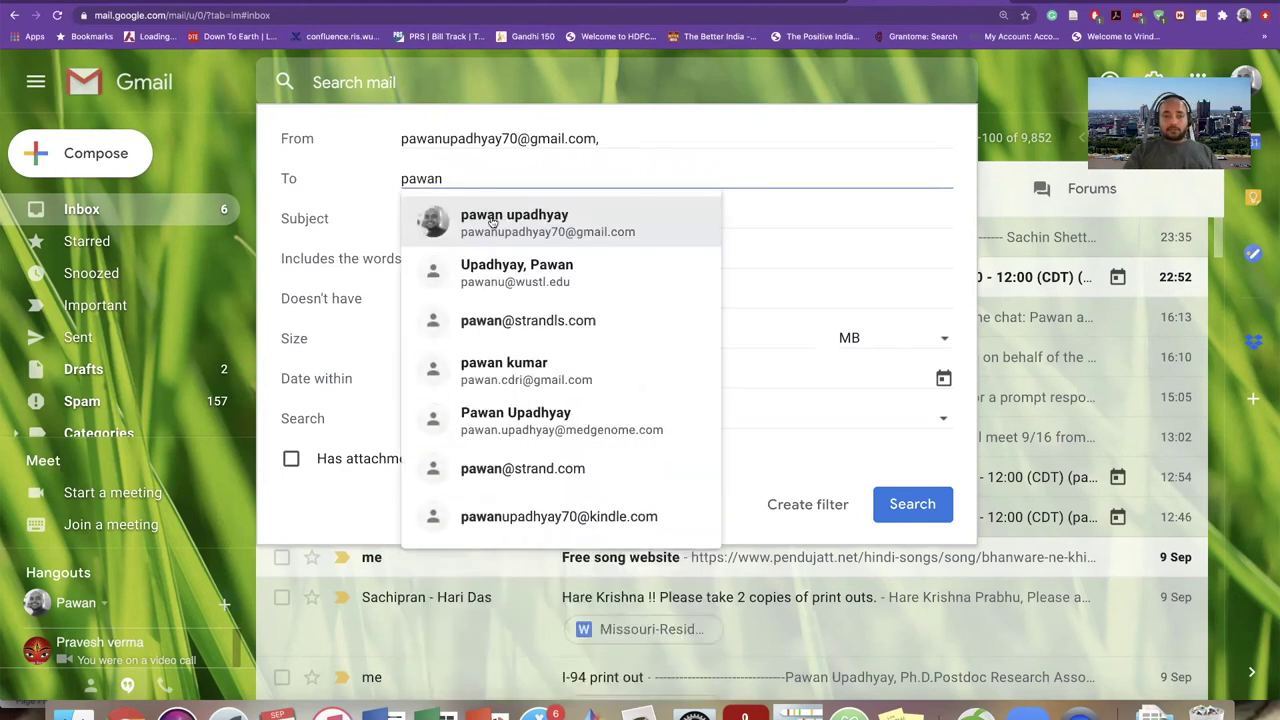
left_click(492, 221)
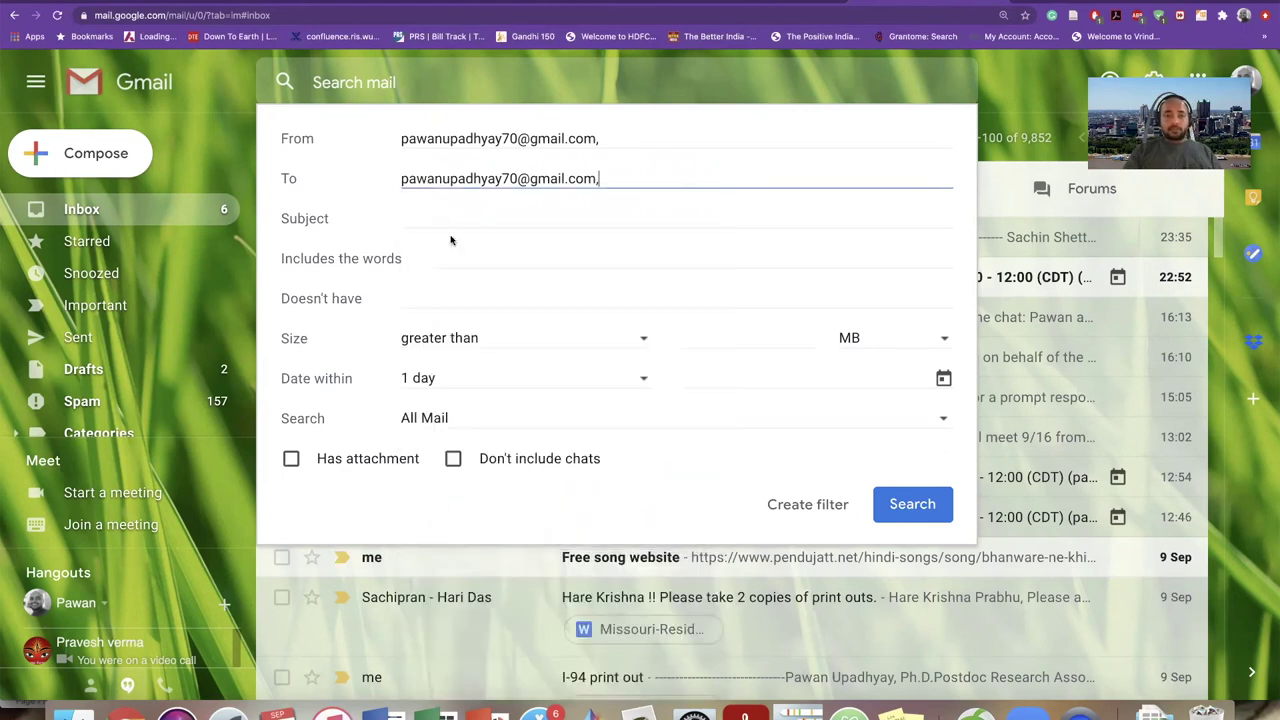
left_click(434, 210)
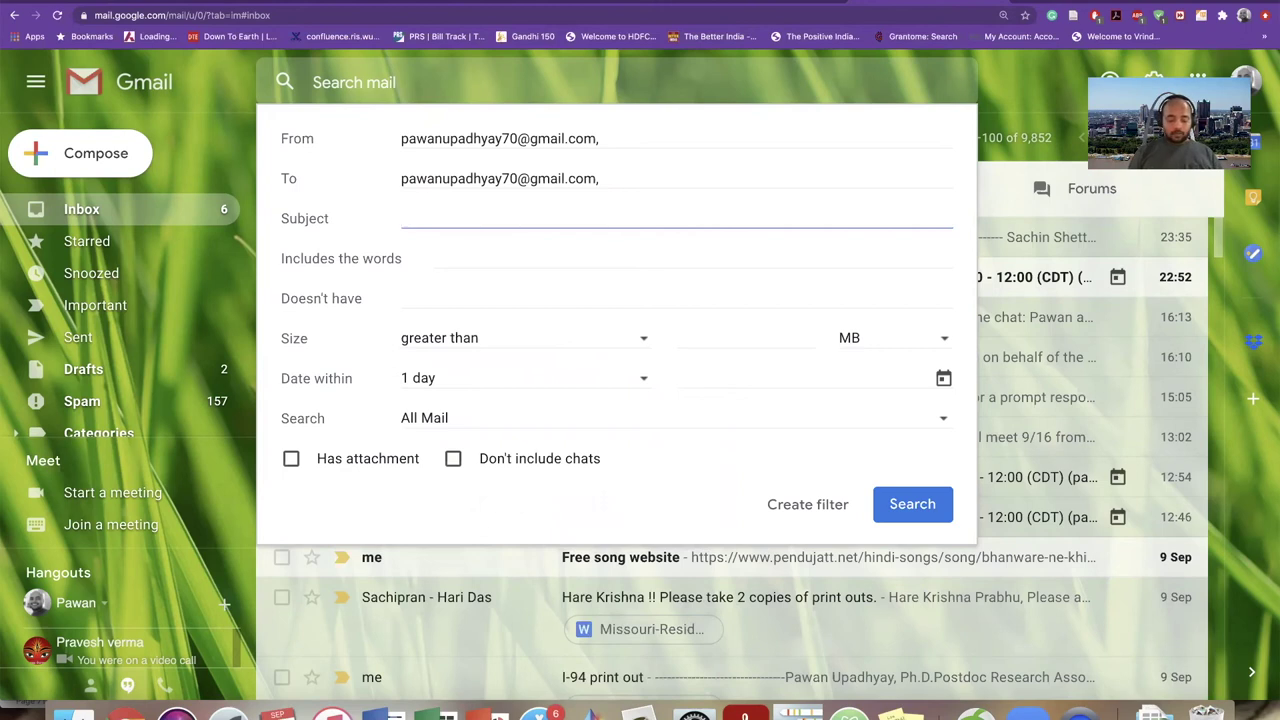
type("code")
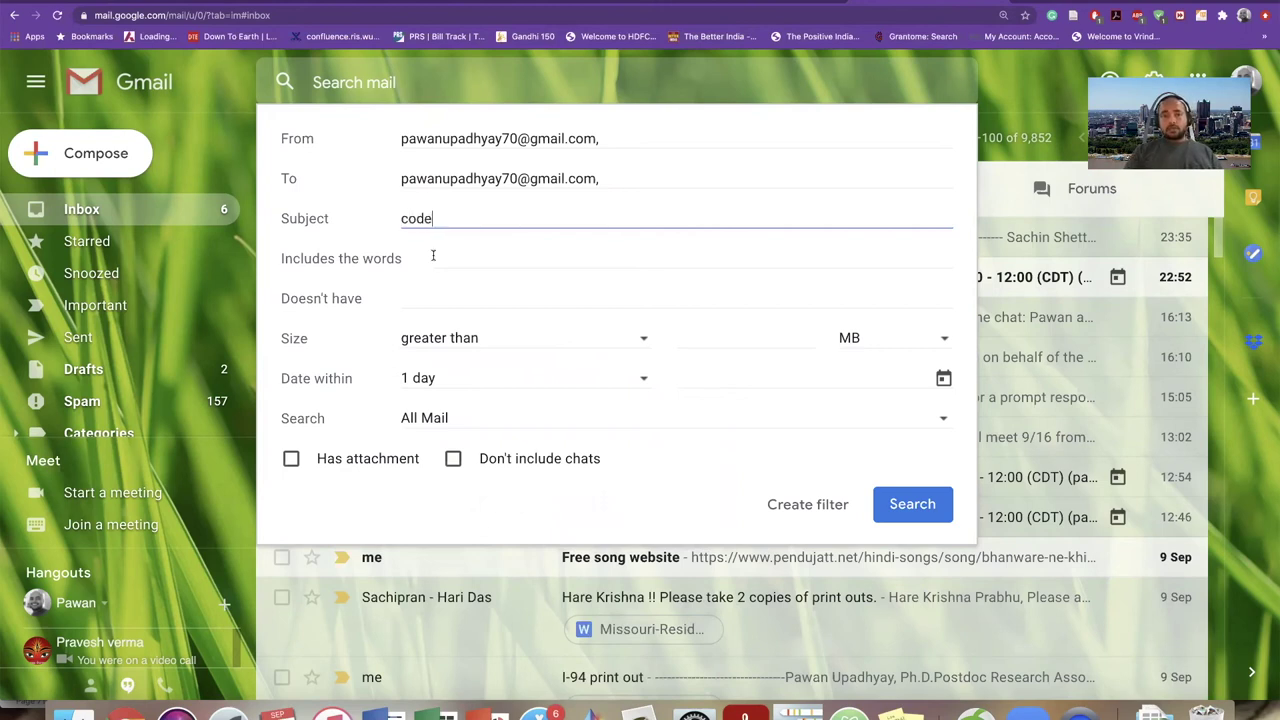
- Check the other filters, keeping size at 'greater than' and viewing the date range choices
left_click(433, 256)
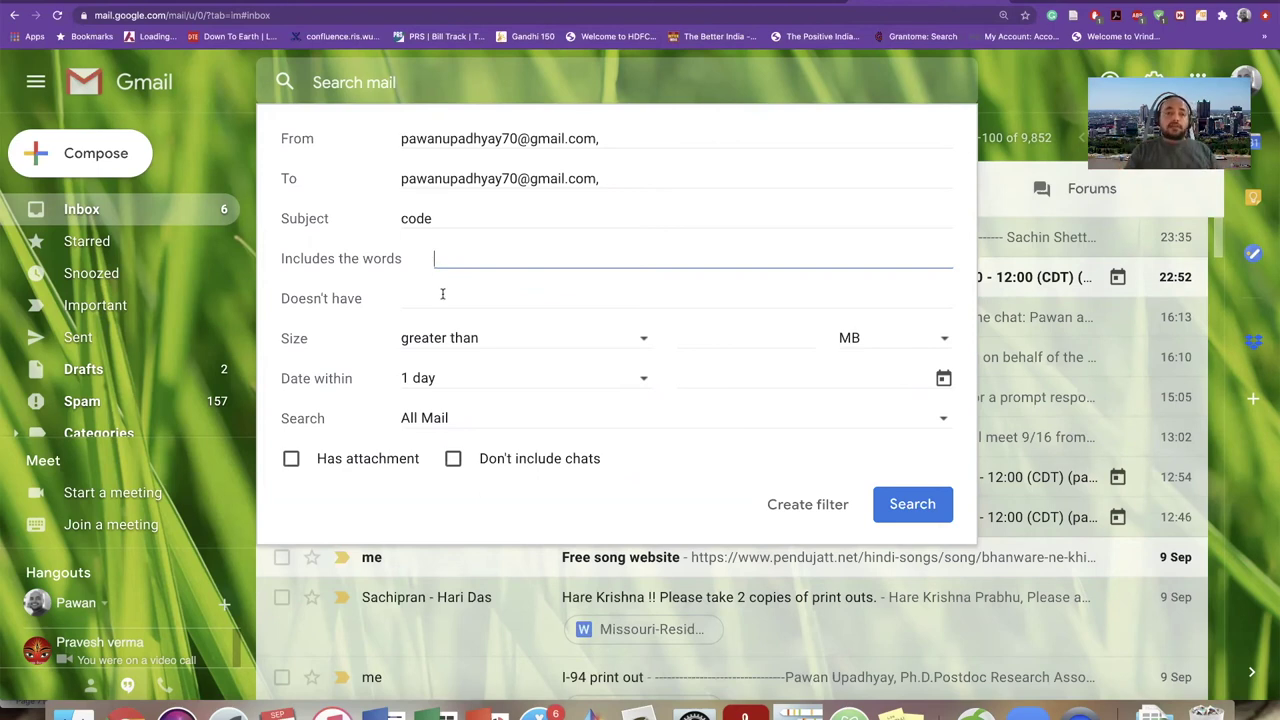
left_click(438, 297)
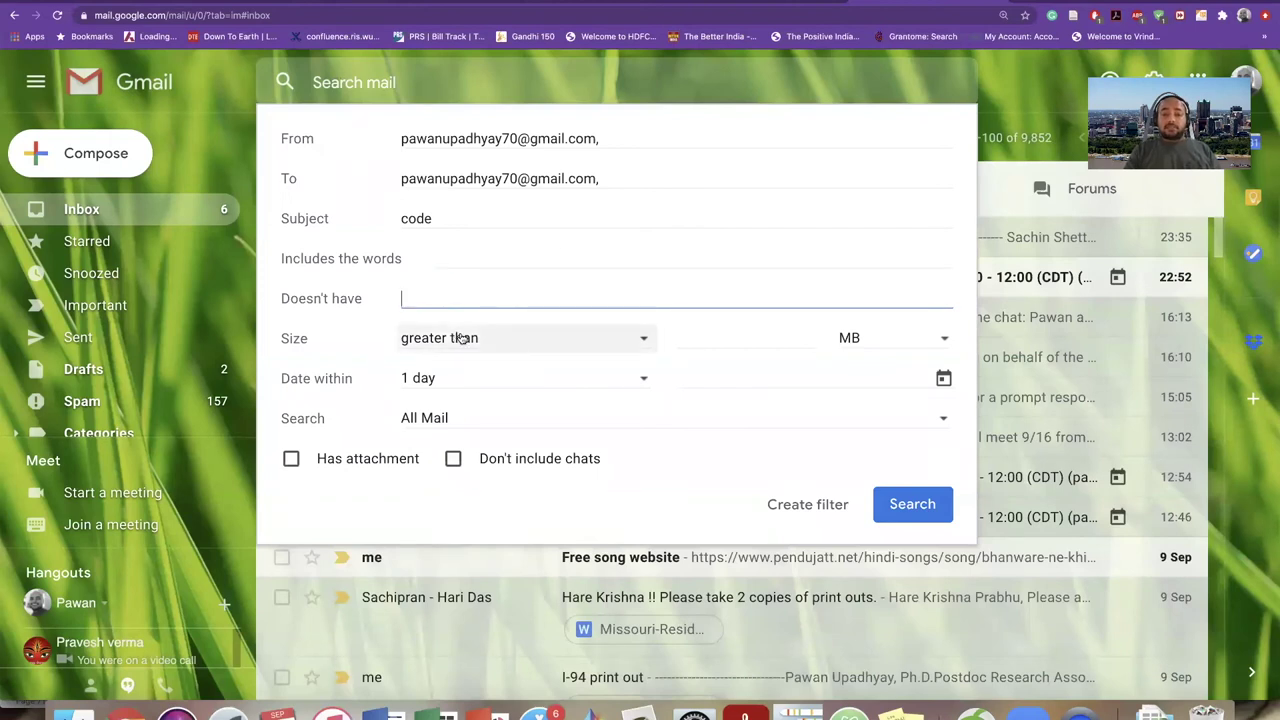
left_click(462, 338)
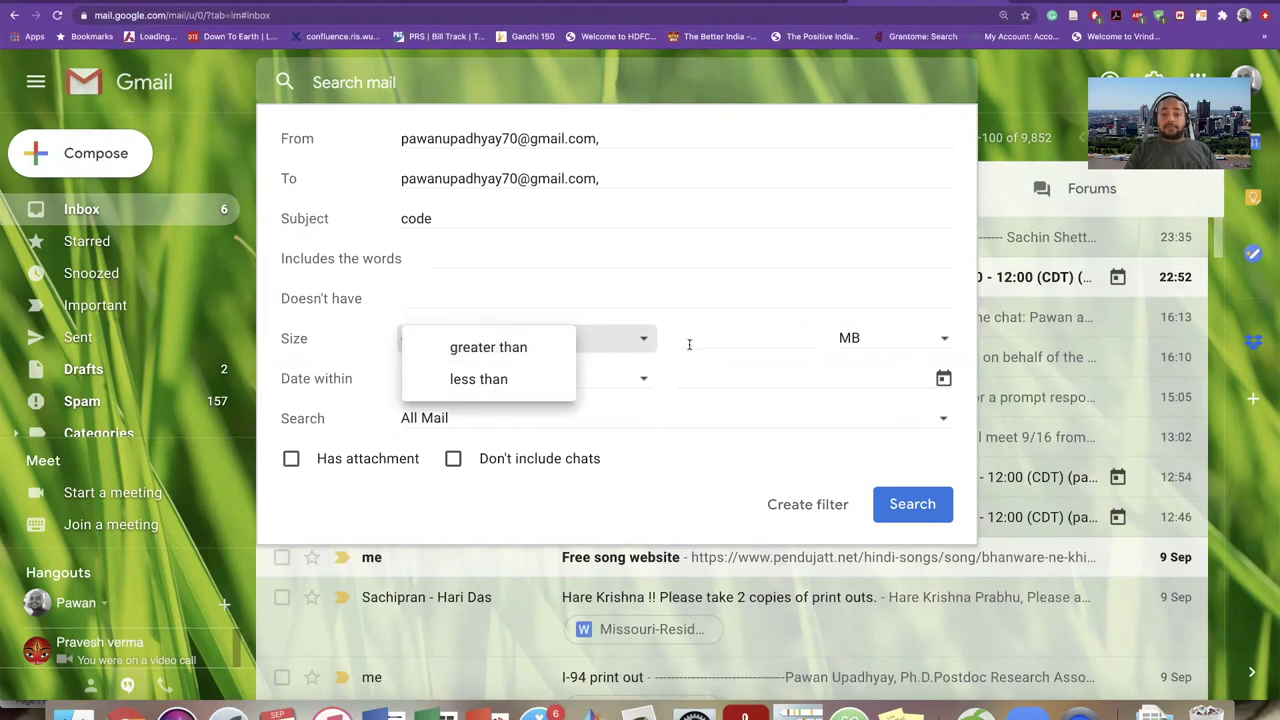
left_click(463, 345)
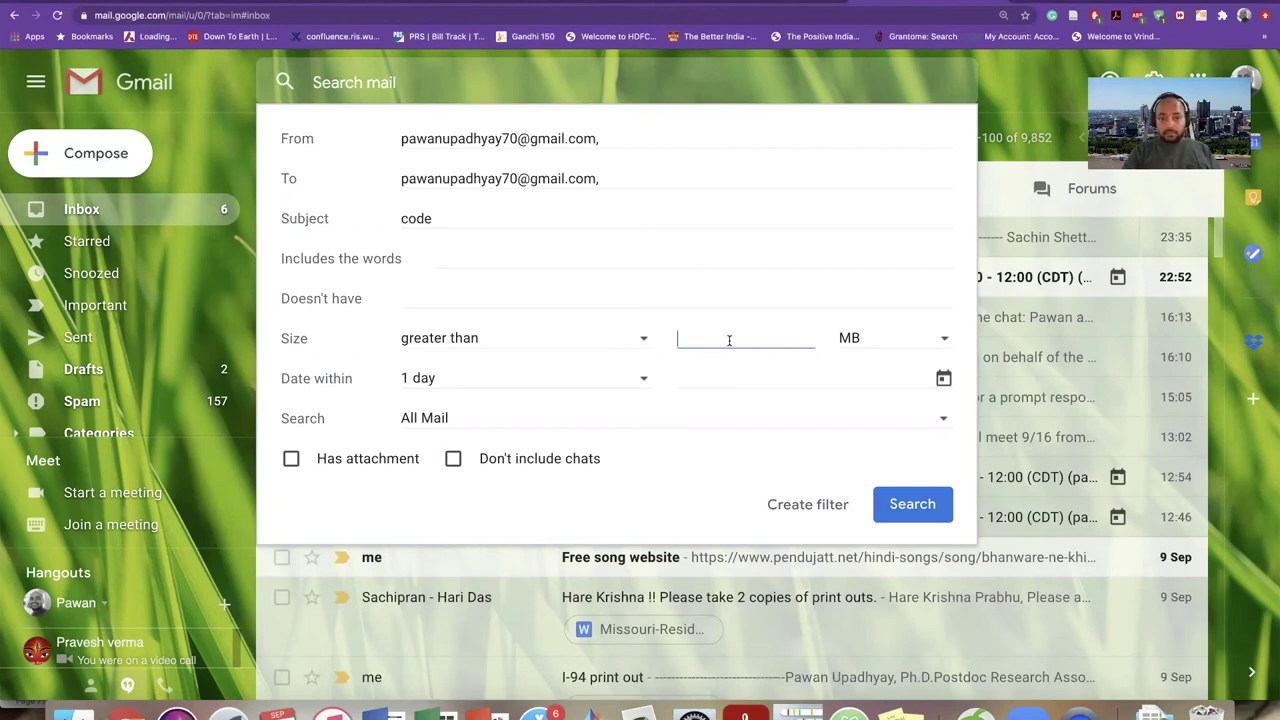
left_click(538, 378)
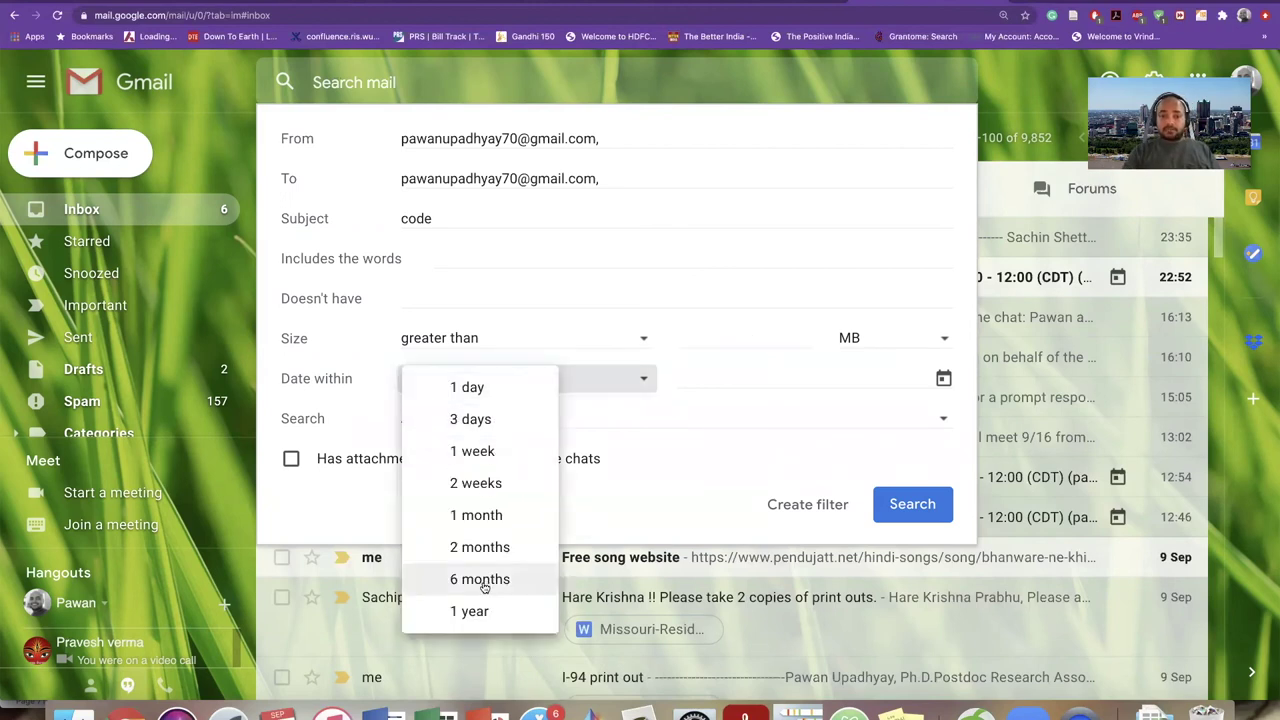
left_click(693, 366)
left_click(822, 376)
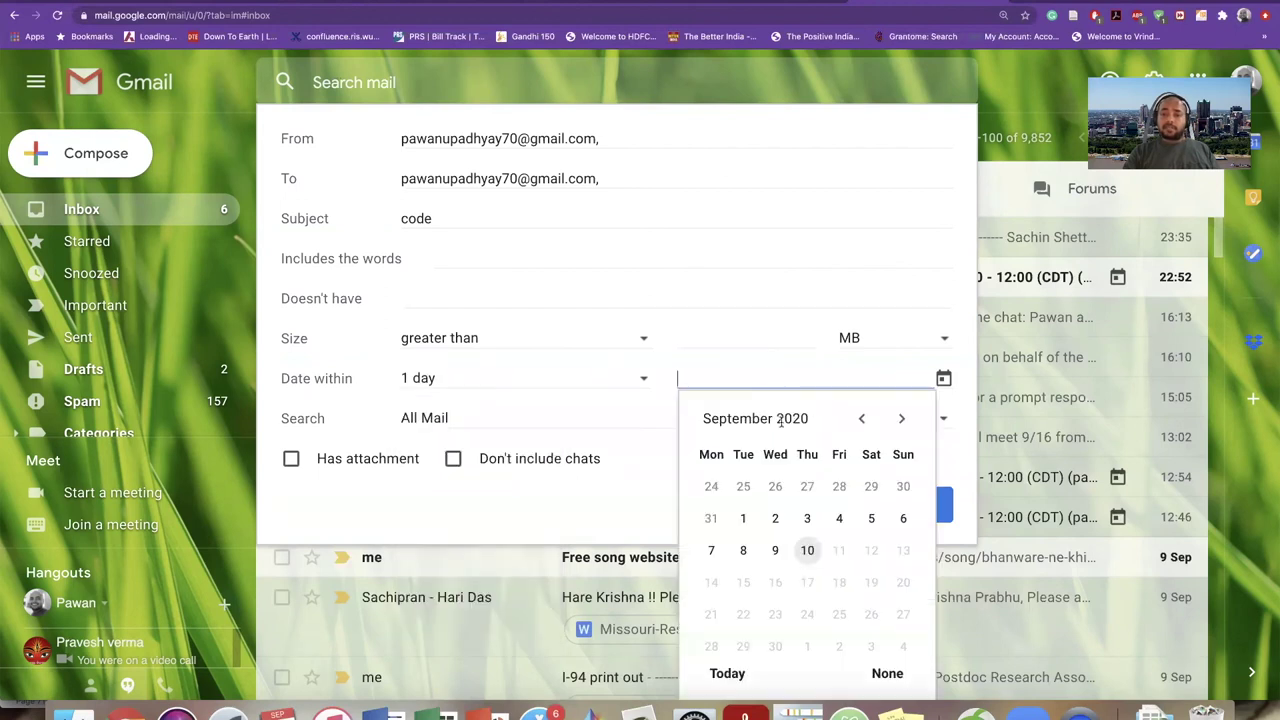
left_click(502, 420)
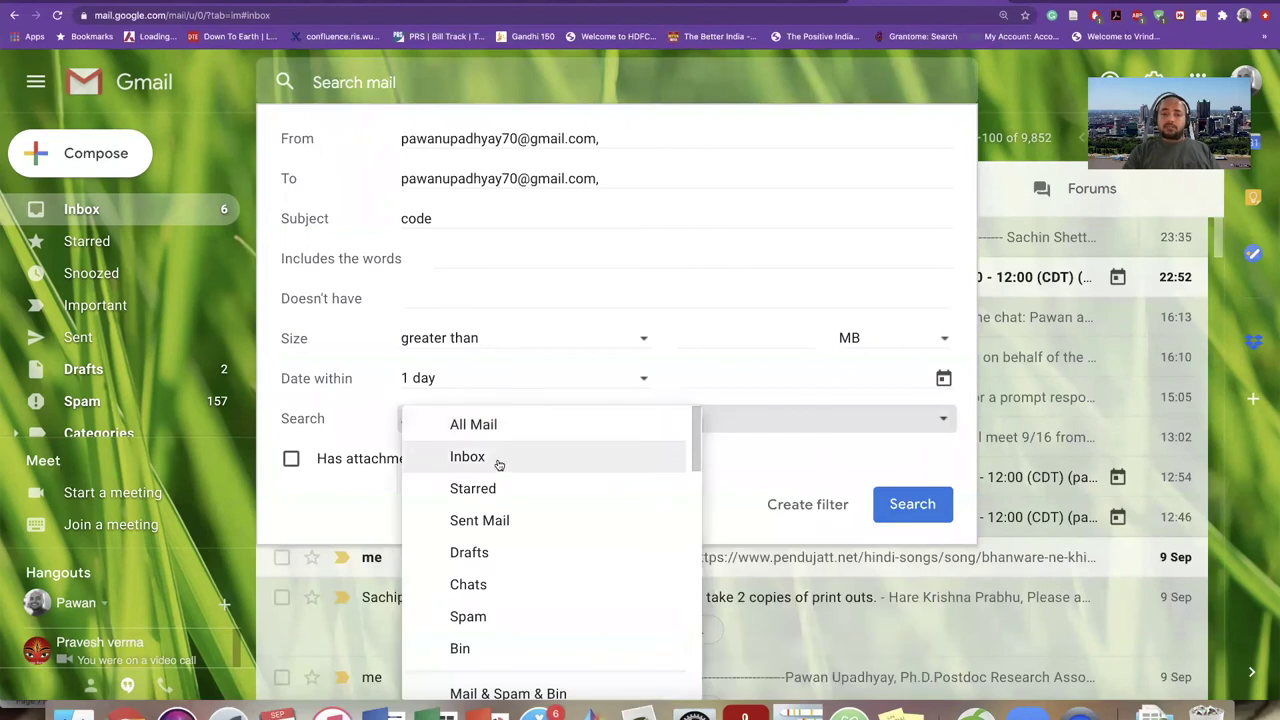
left_click(742, 417)
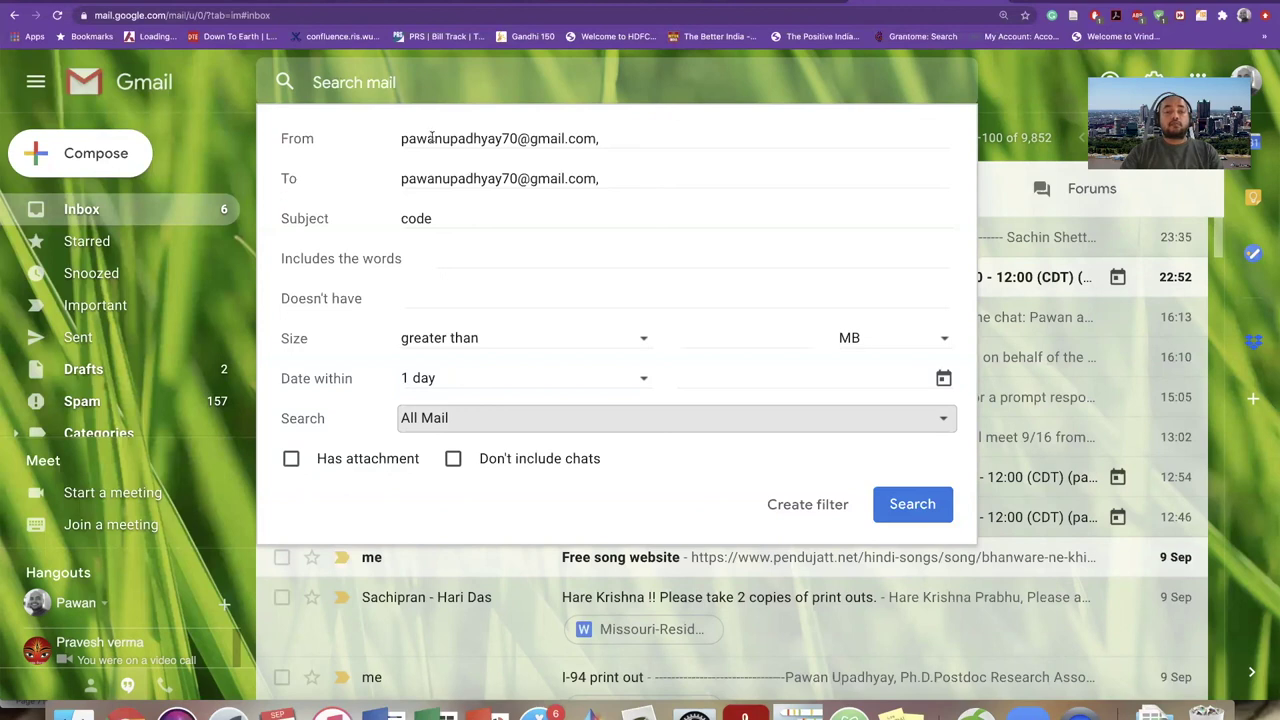
left_click(446, 217)
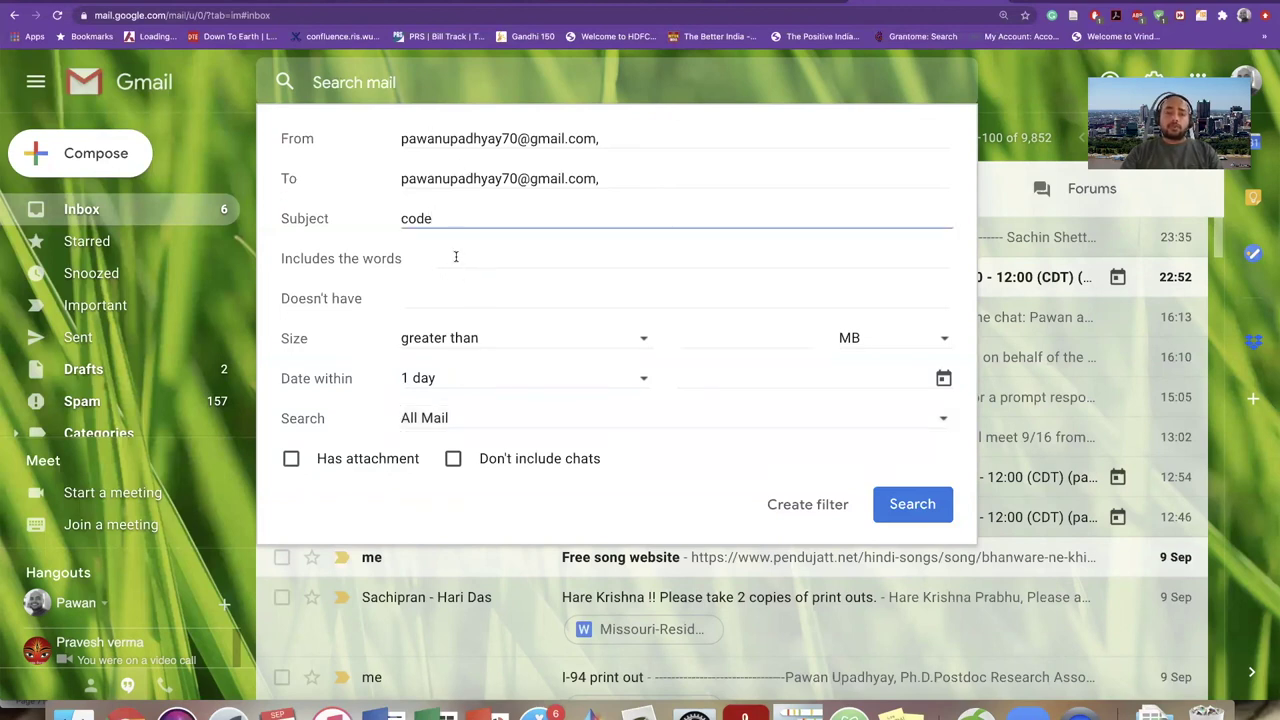
left_click(455, 257)
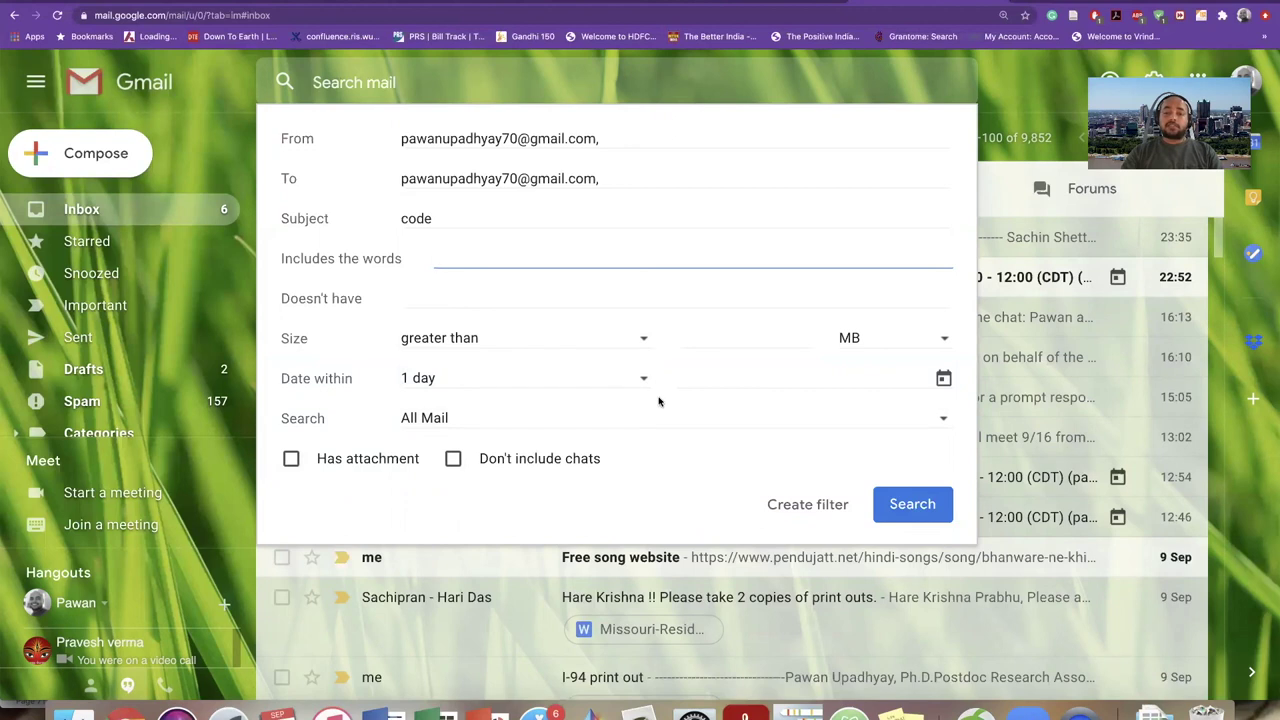
- Run the search, preview 'Phone sim code for tracking if lost', then check the sort order menu
left_click(916, 506)
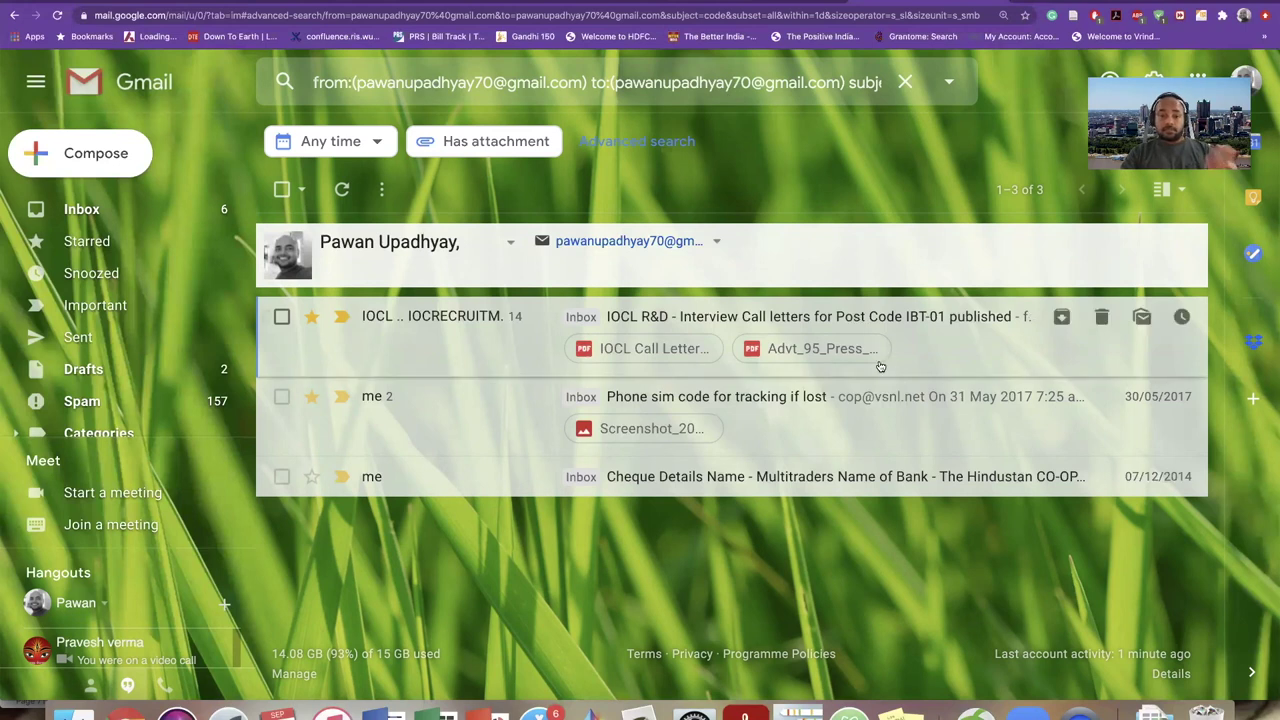
left_click(815, 413)
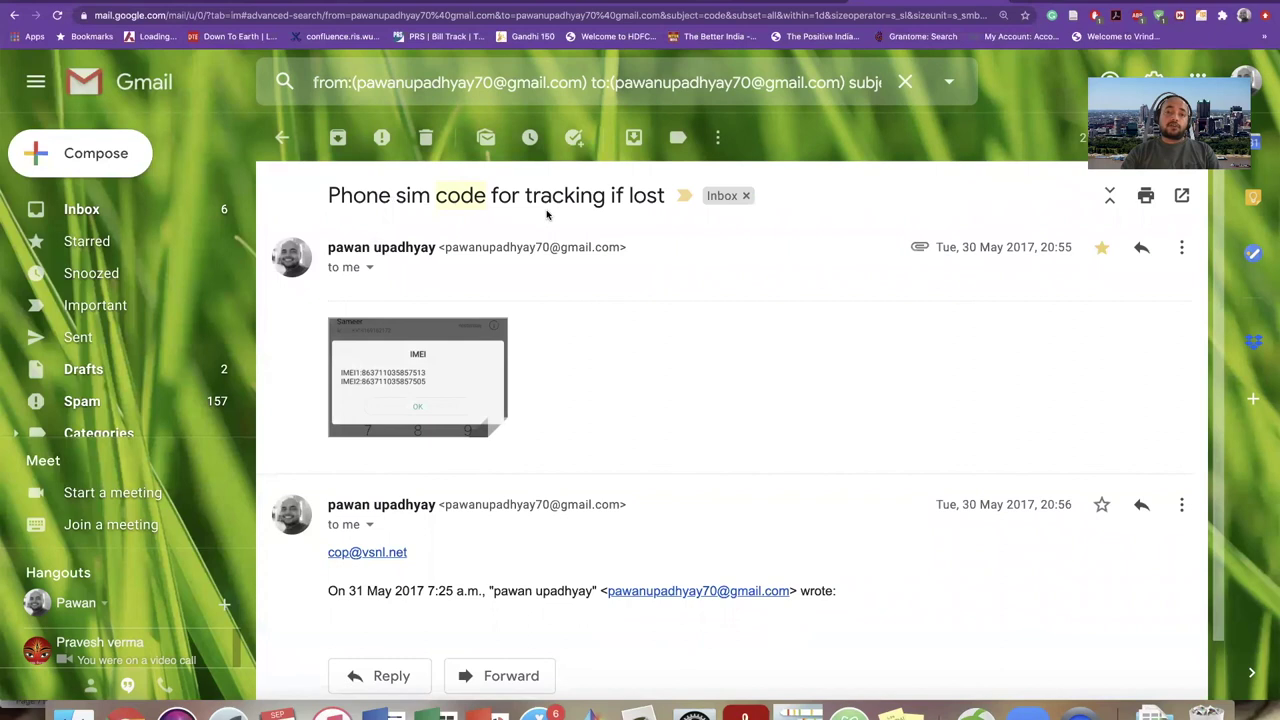
scroll(626, 411, "down", 2)
scroll(626, 410, "up", 2)
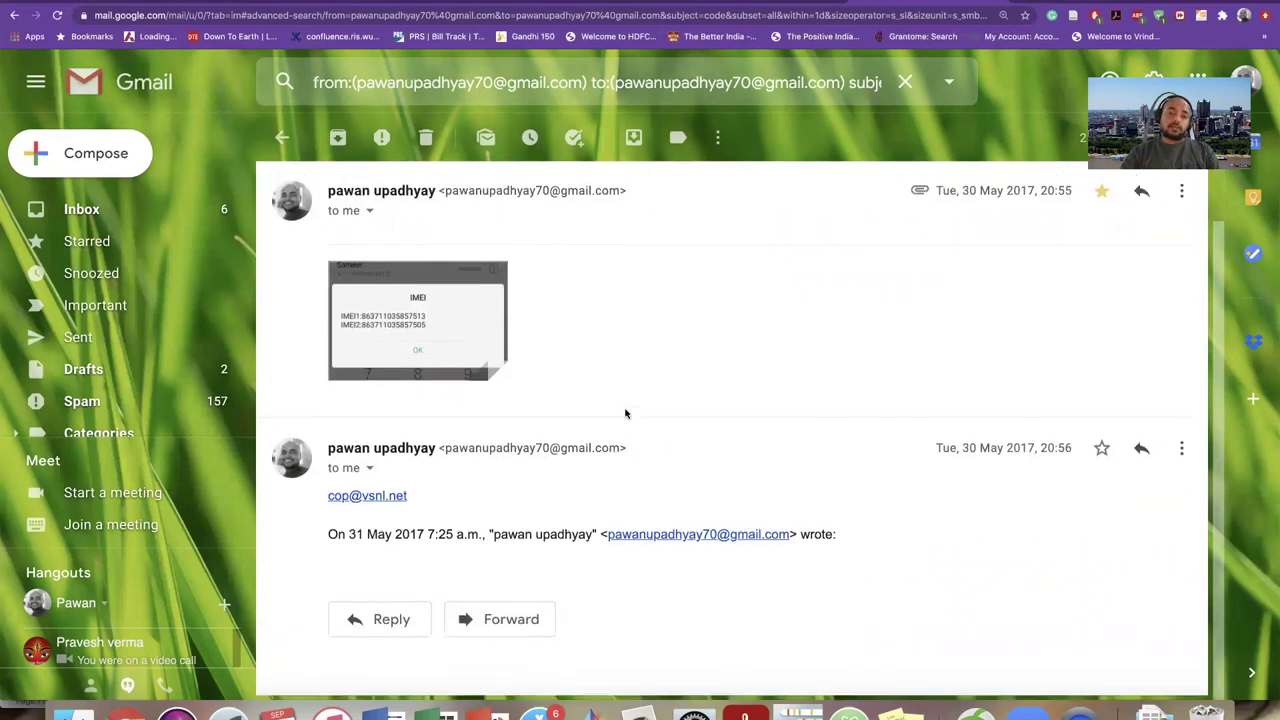
left_click(284, 139)
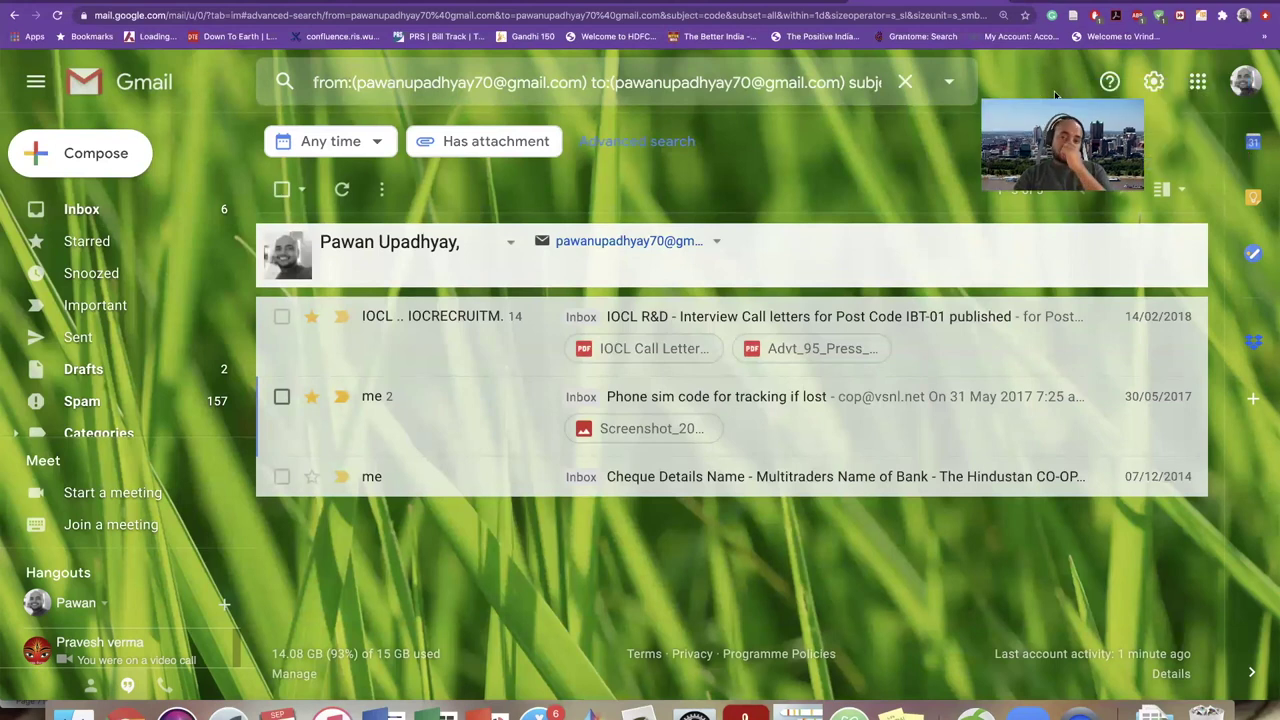
left_click(1020, 190)
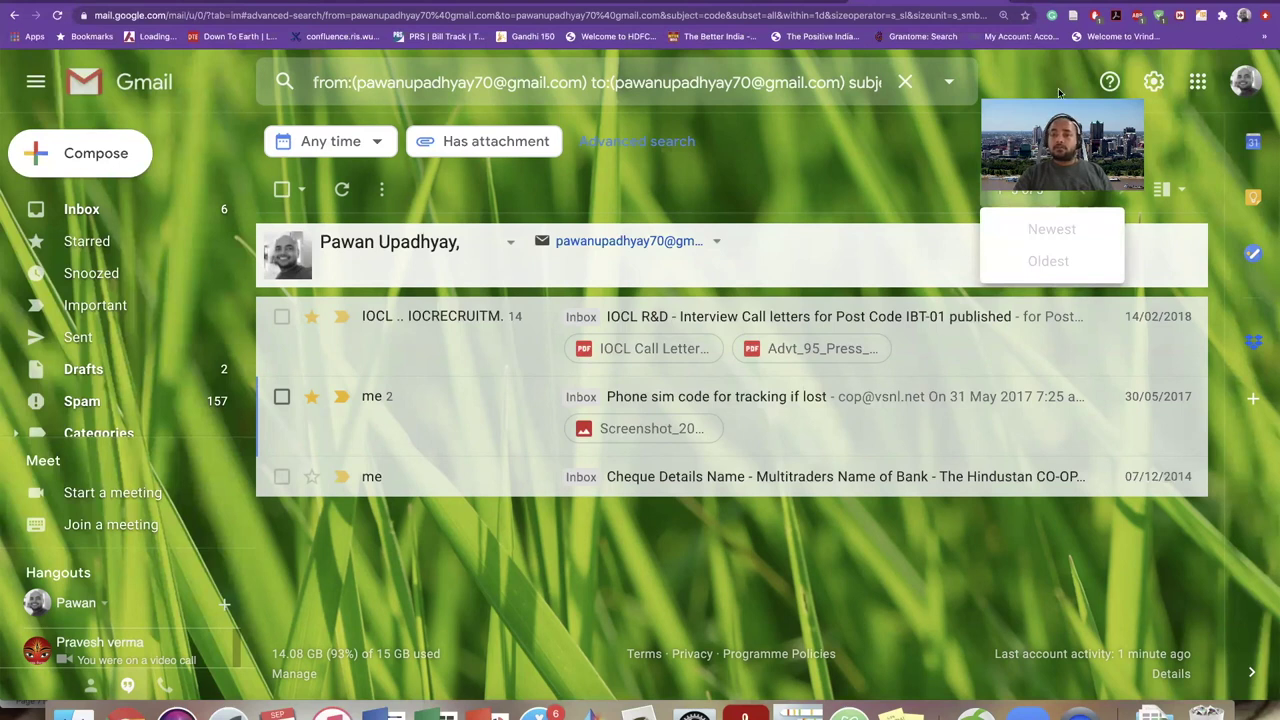
left_click(905, 147)
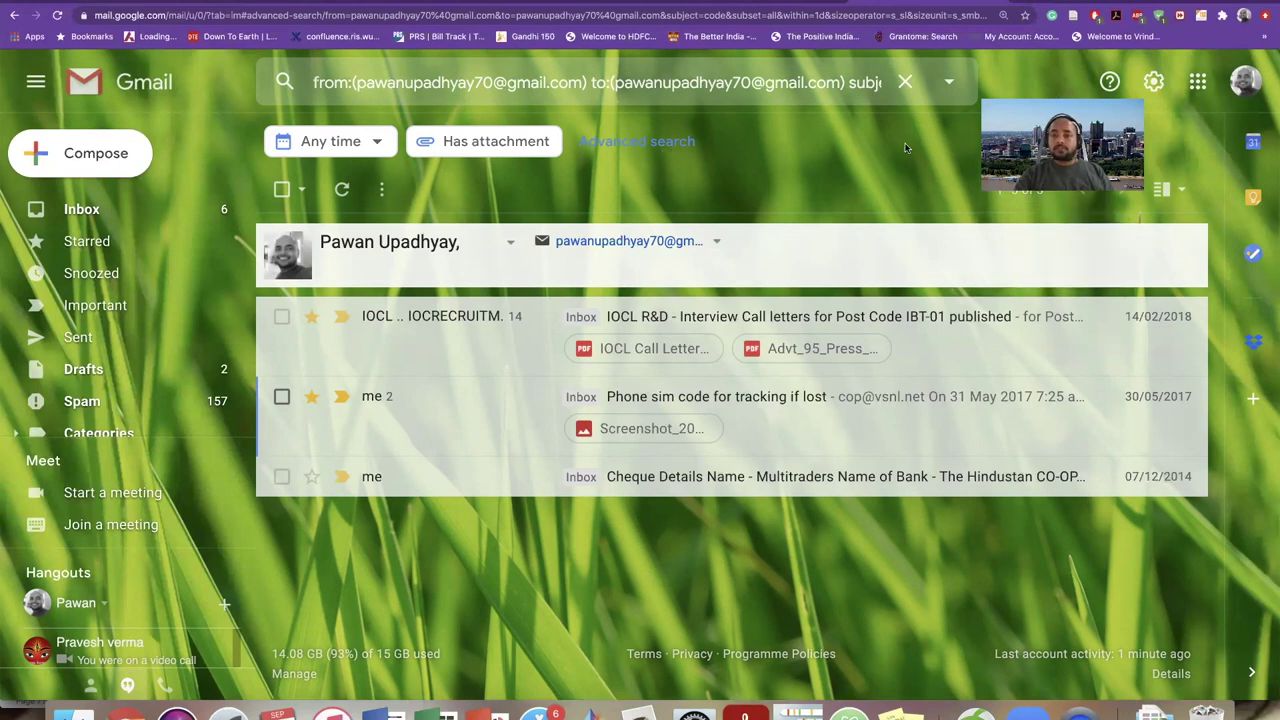